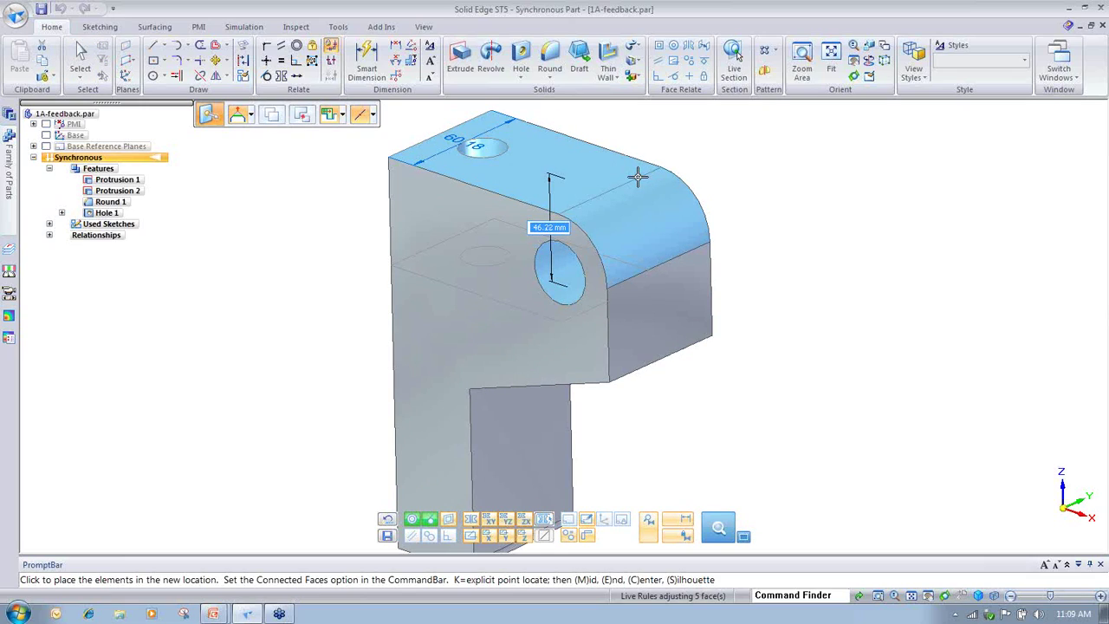
- End the top face move and turn on display of the part's PMI dimensions
left_click(638, 177)
left_click(633, 273)
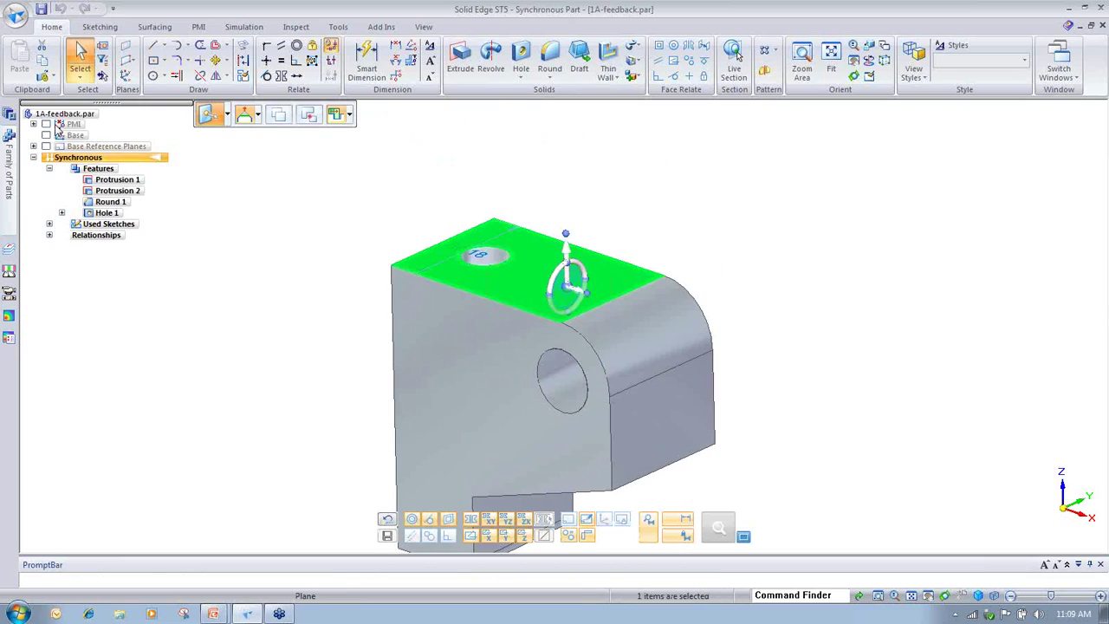
left_click(46, 124)
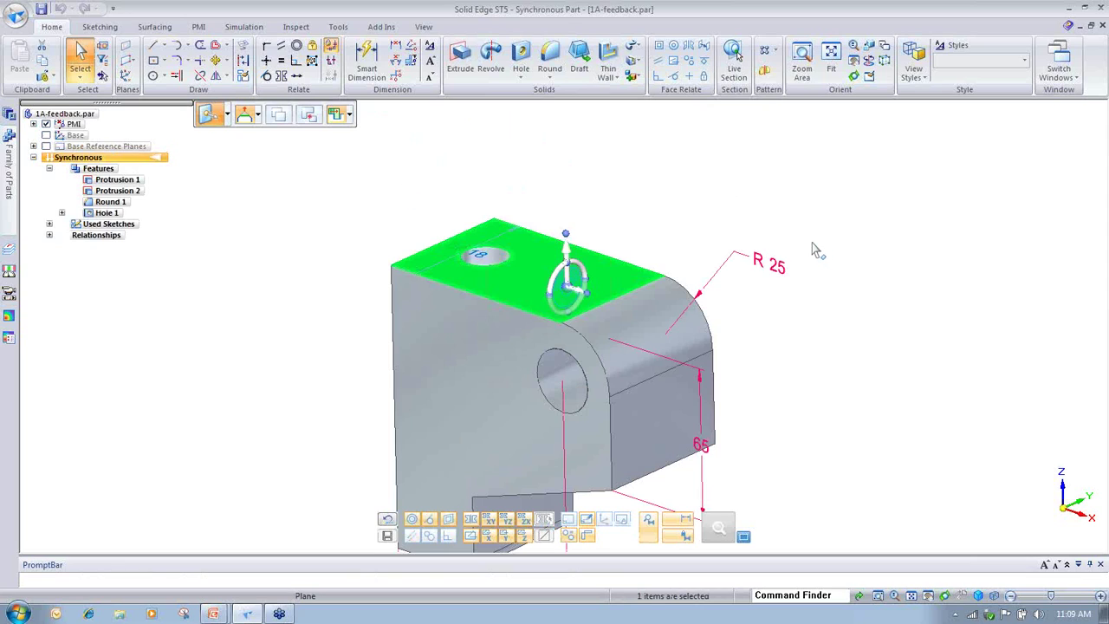
scroll(808, 233, "down", 1)
middle_click_drag(808, 232, 855, 359)
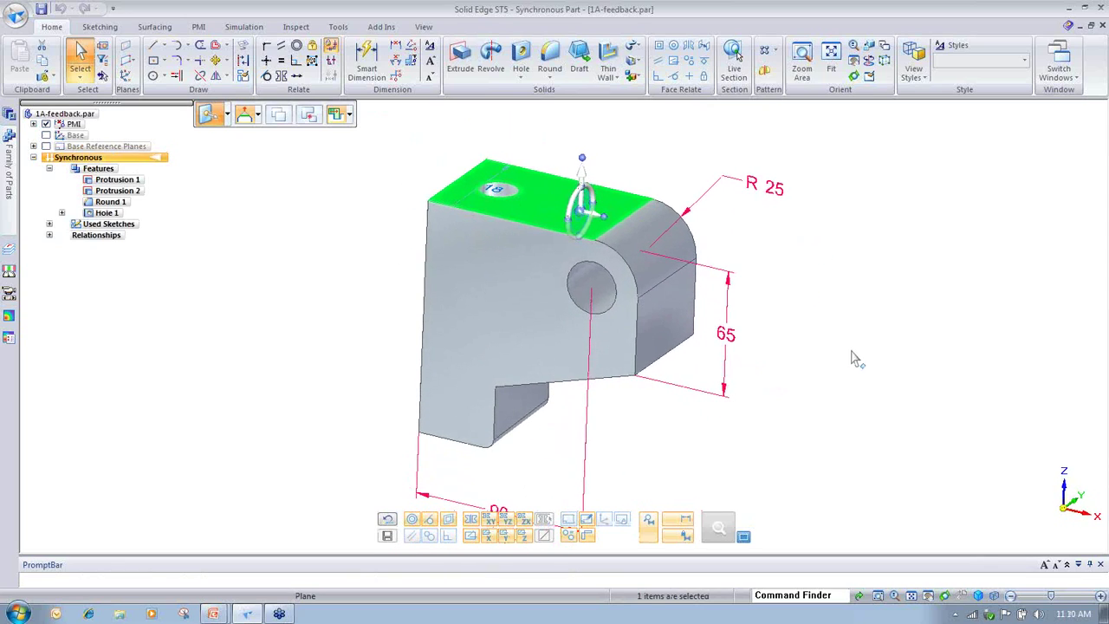
left_click(586, 180)
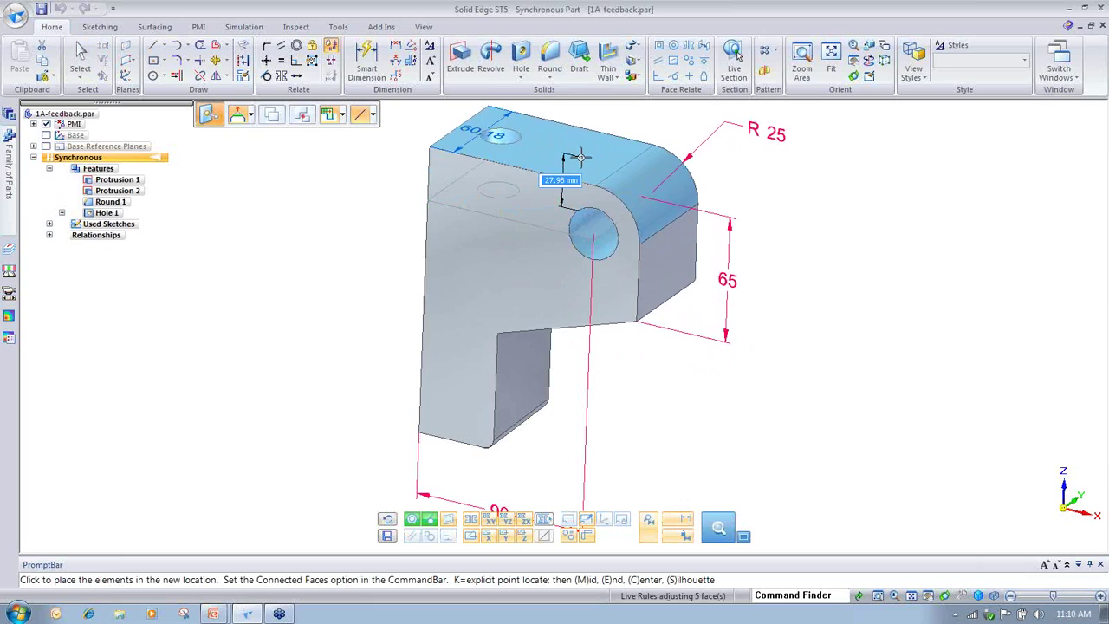
left_click(719, 528)
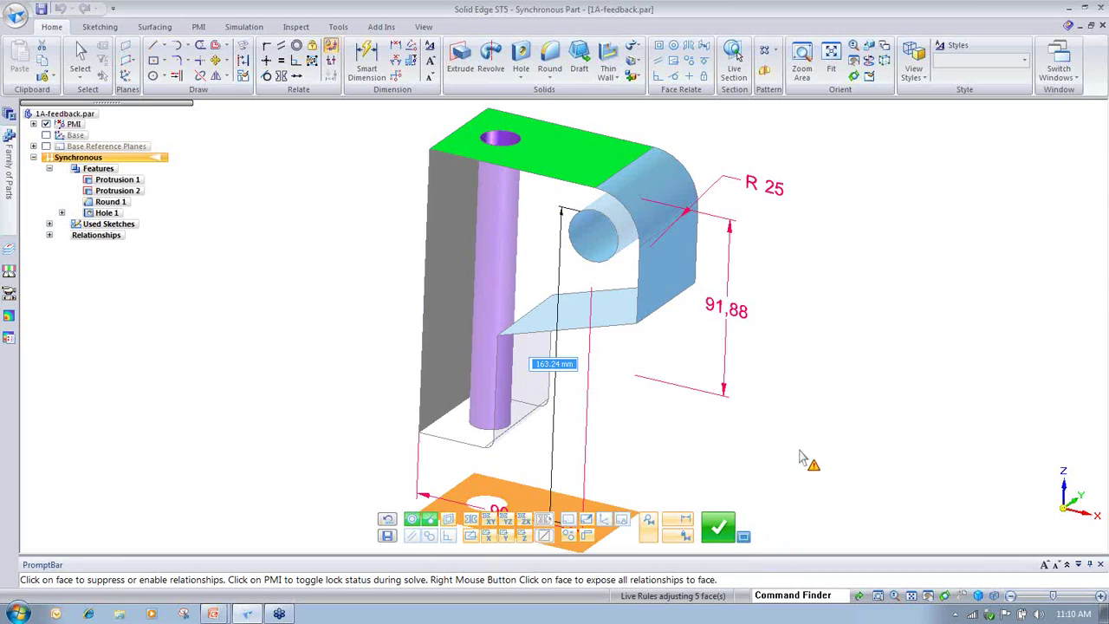
key("Escape")
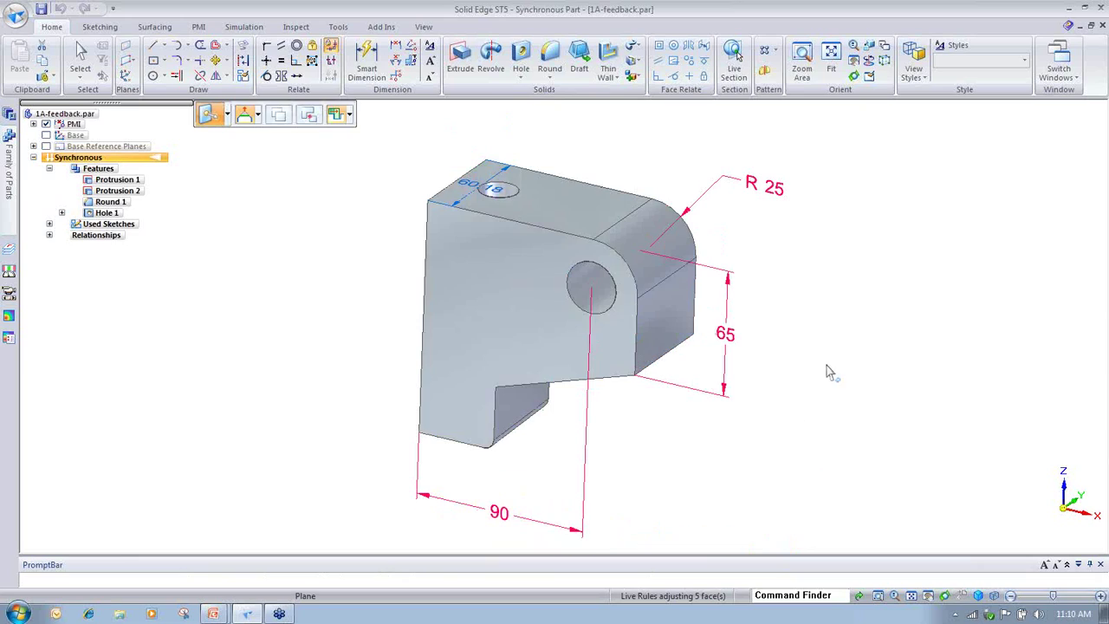
middle_click_drag(871, 394, 874, 386)
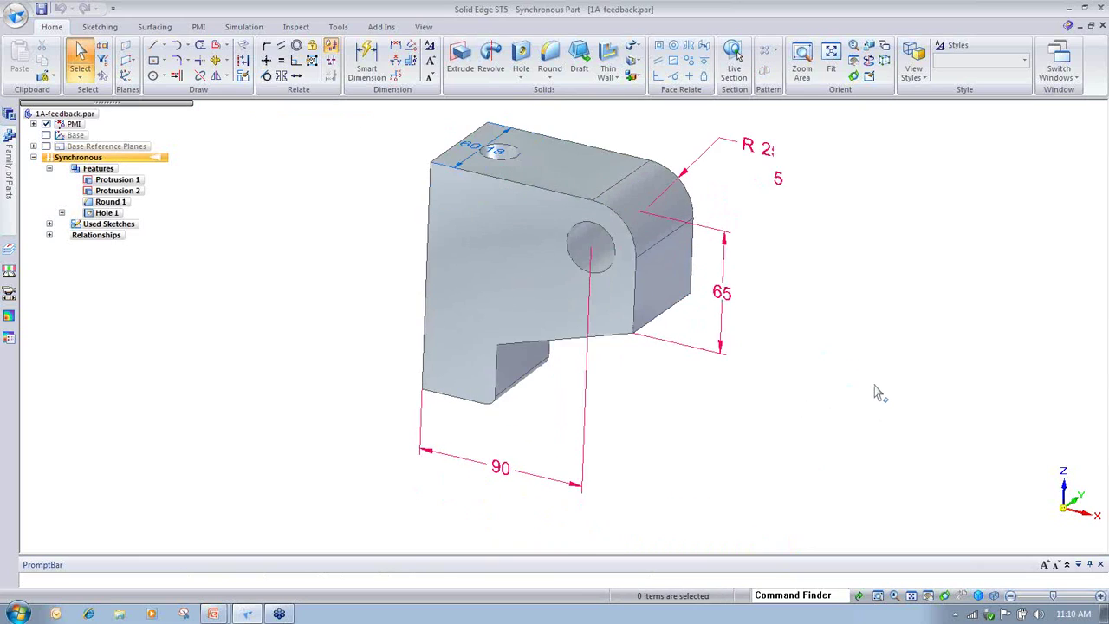
left_click(585, 181)
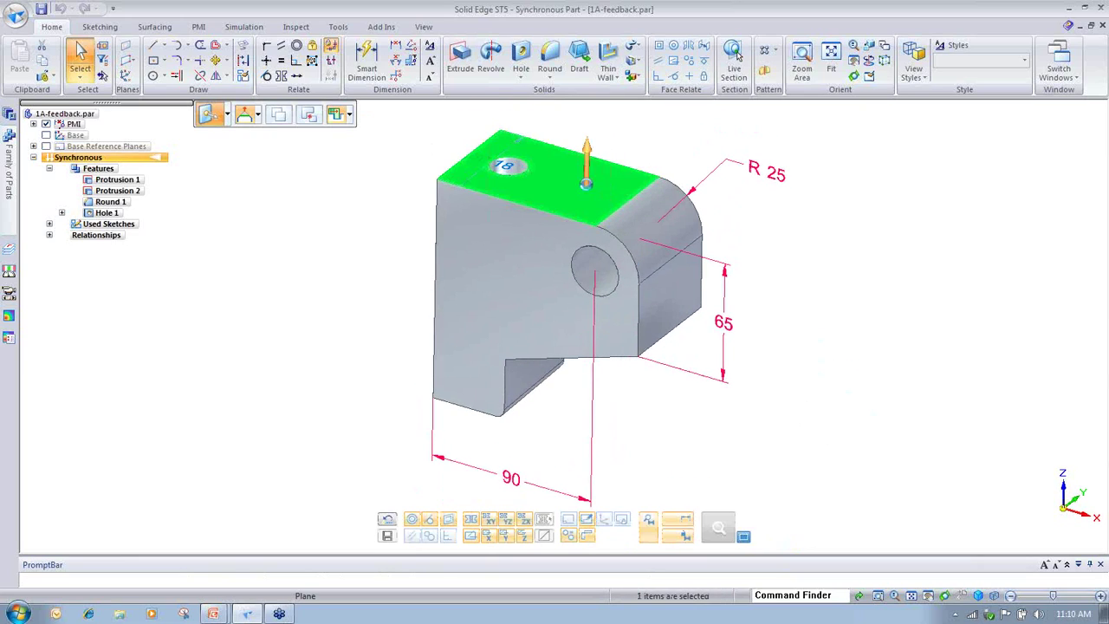
left_click(586, 160)
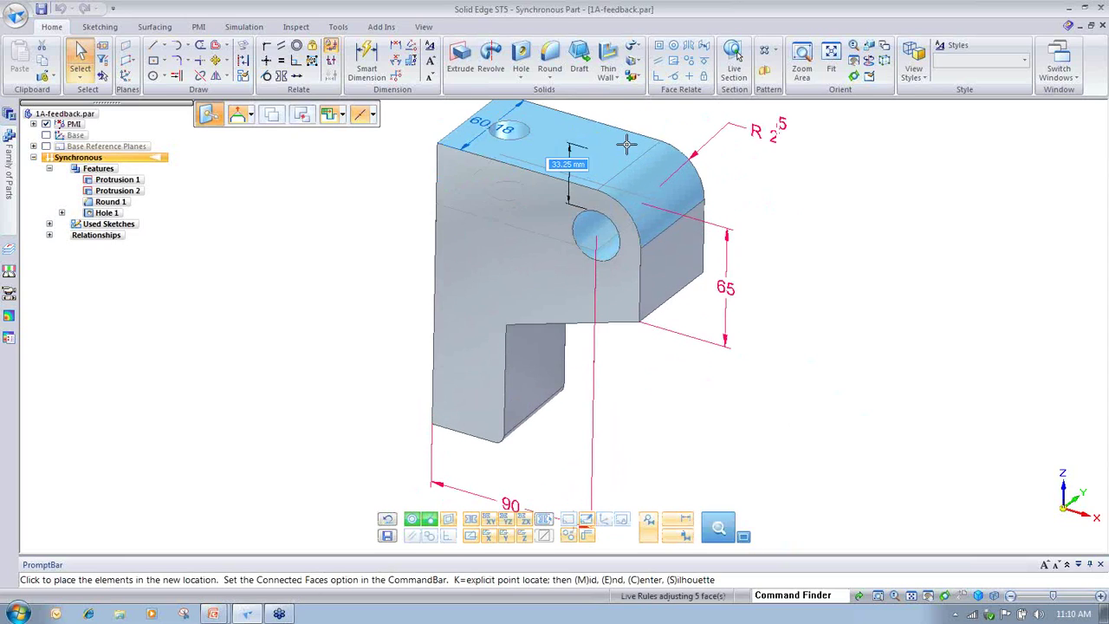
left_click(611, 188)
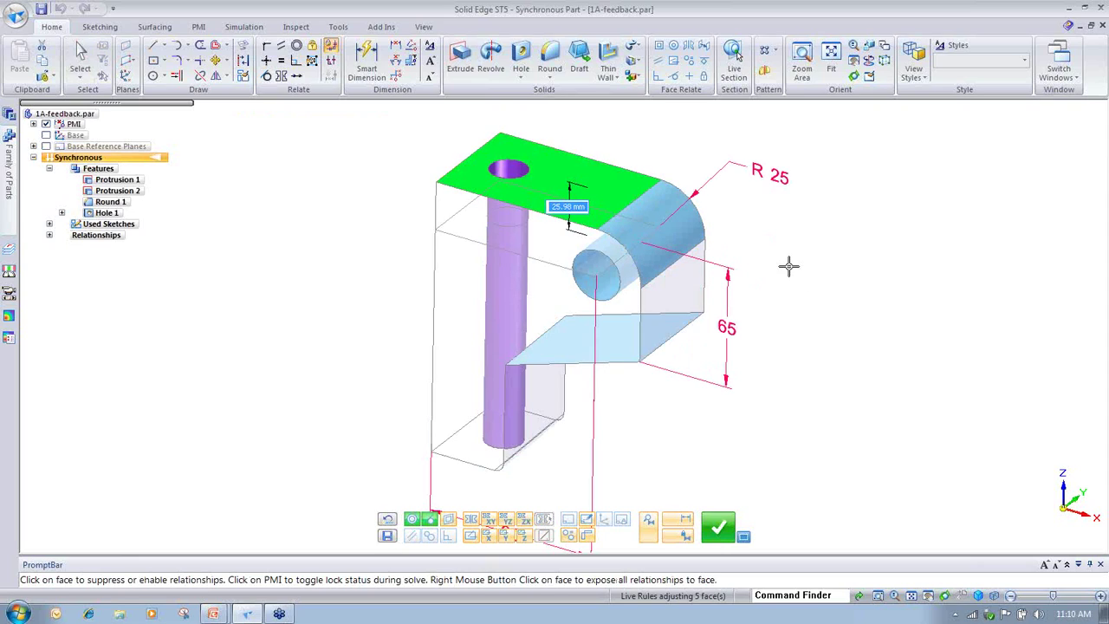
key("Escape")
key("Escape")
key("Escape")
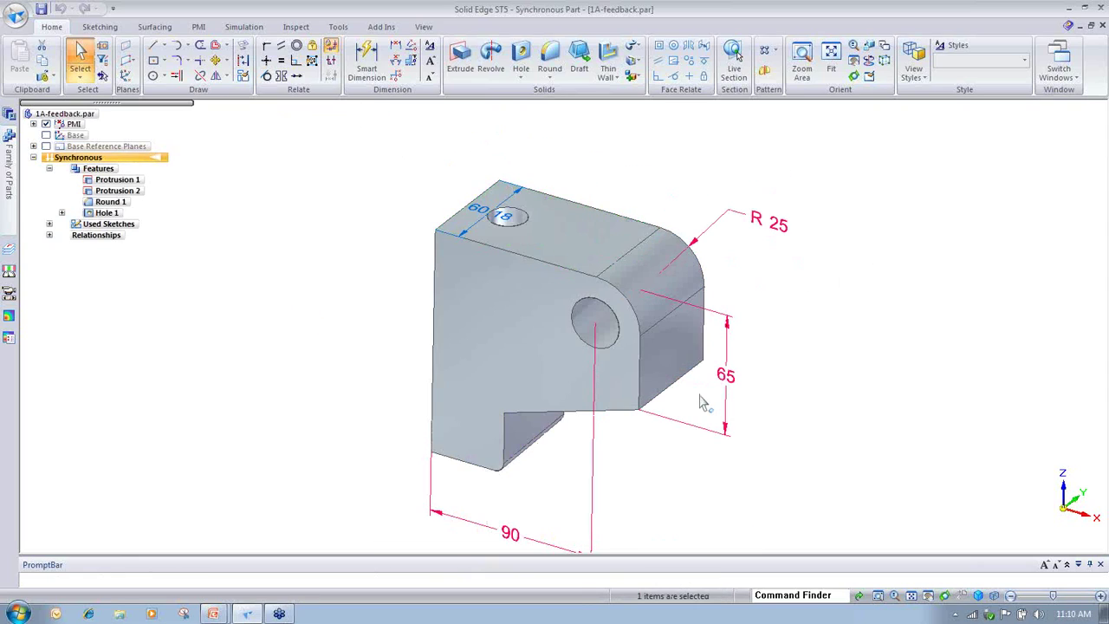
- Try to move the vertical end face outward about 52 mm, bringing up its conflicting relationships in Solution Manager
middle_click_drag(701, 397, 698, 334, "shift")
left_click(674, 317)
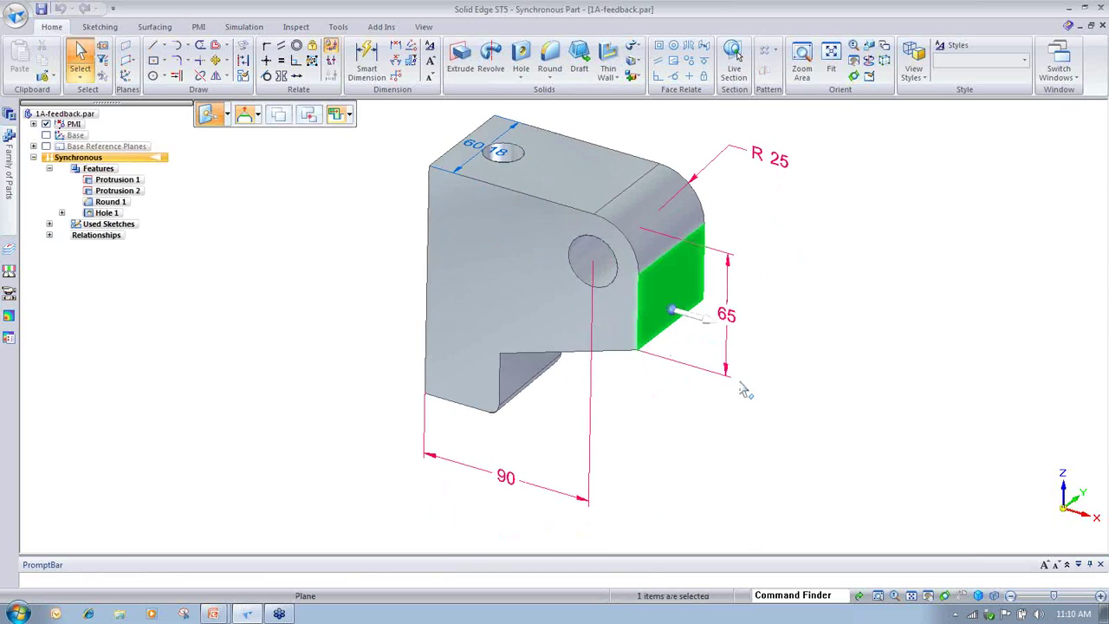
left_click(709, 320)
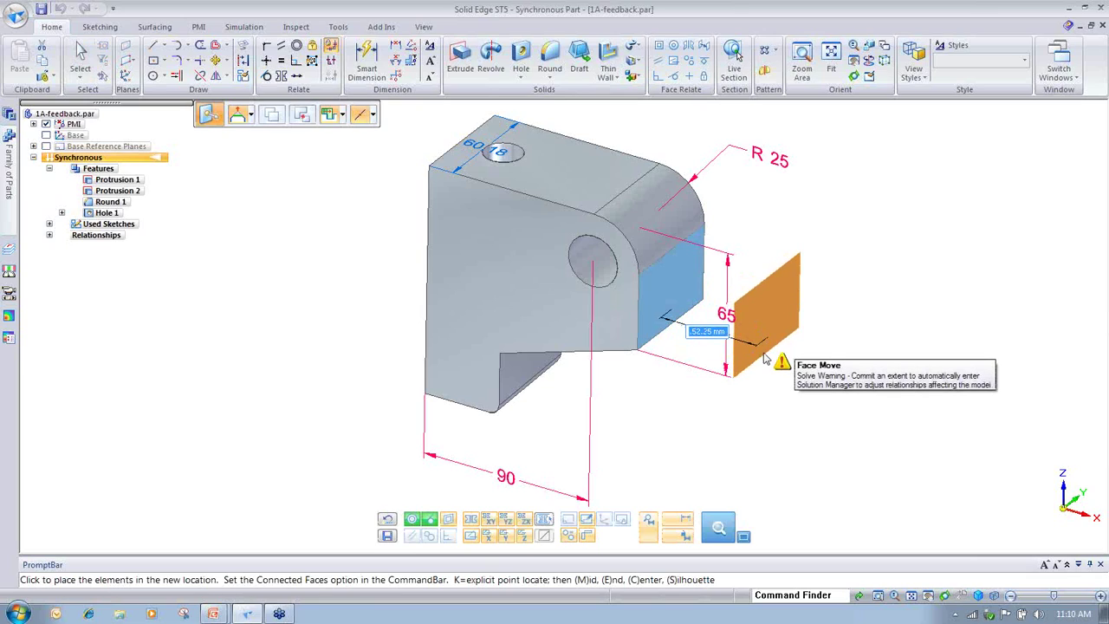
left_click(765, 359)
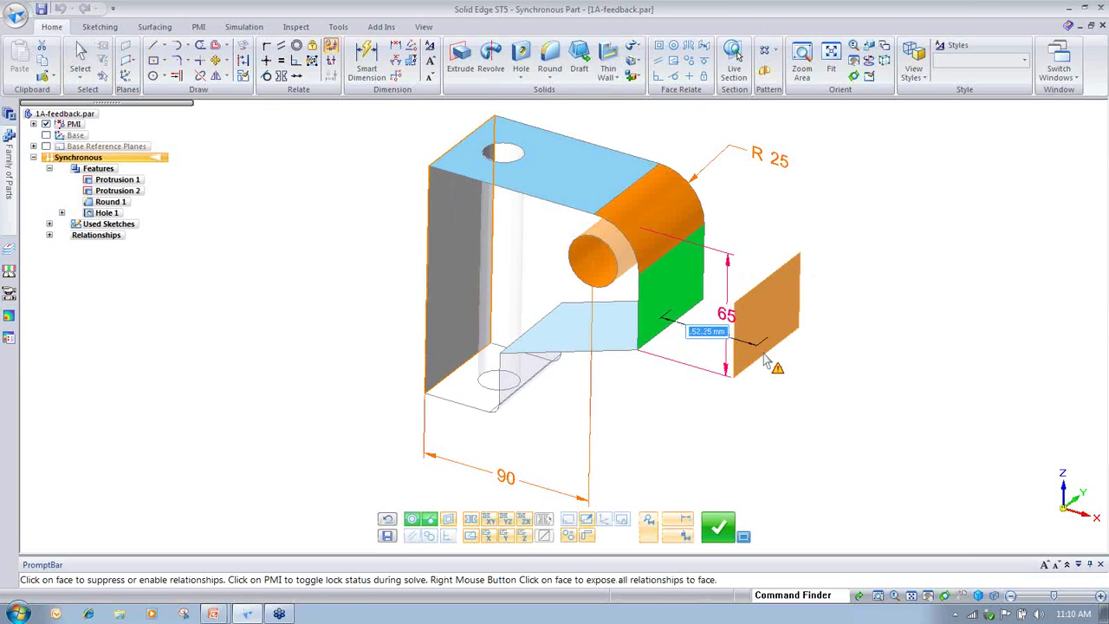
middle_click_drag(759, 359, 783, 367)
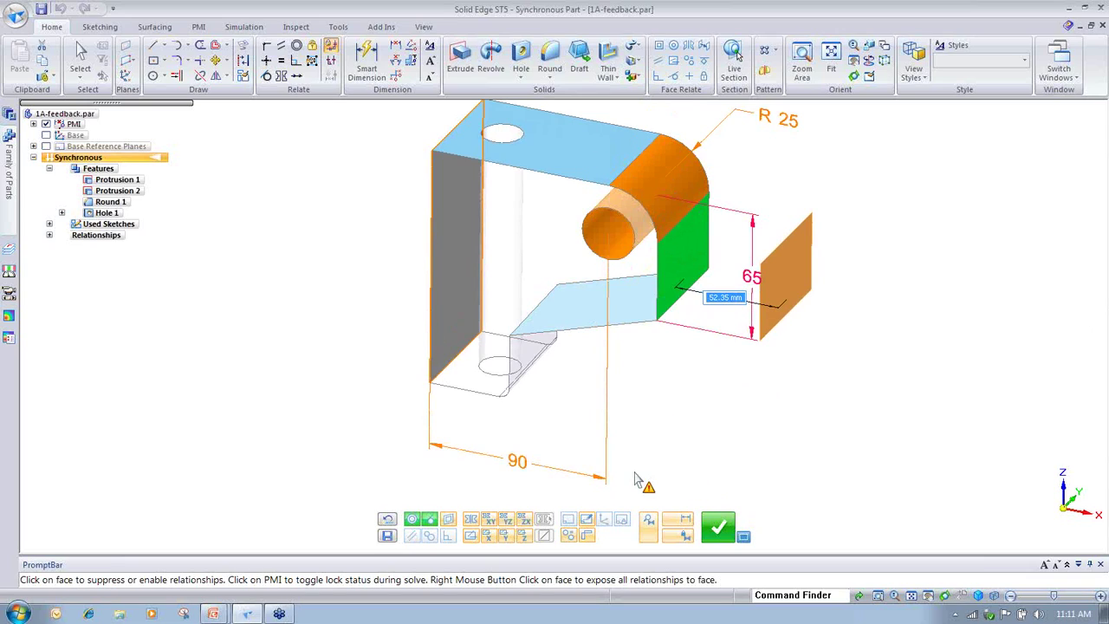
- Release the side hole's 90 mm location dimension for the solve, and place the end face about 11 mm outward
left_click(597, 249)
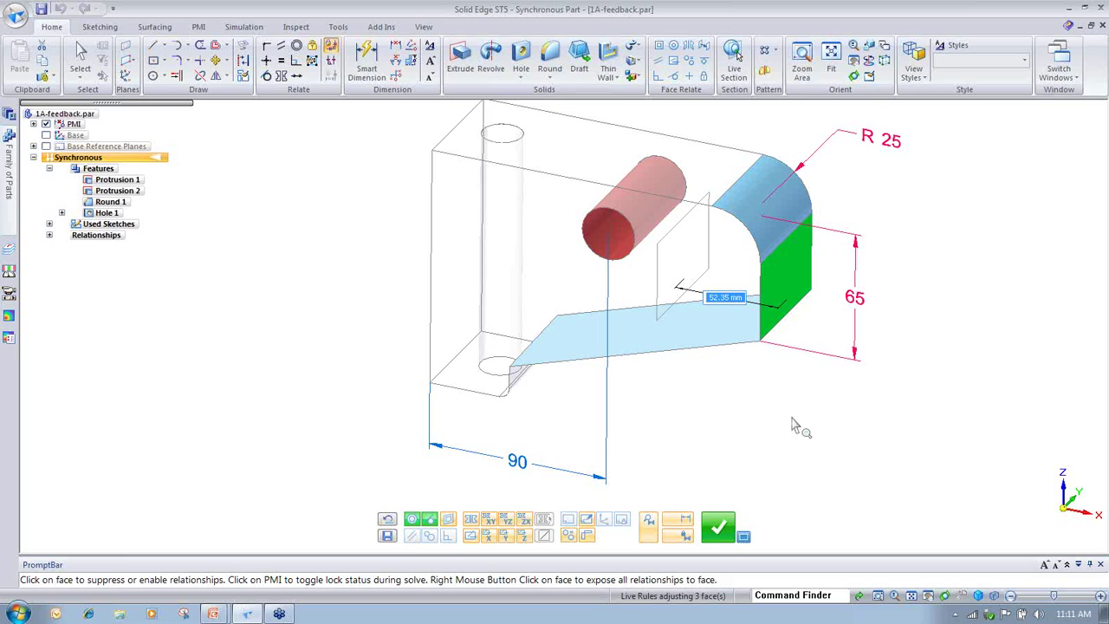
scroll(758, 420, "down", 3)
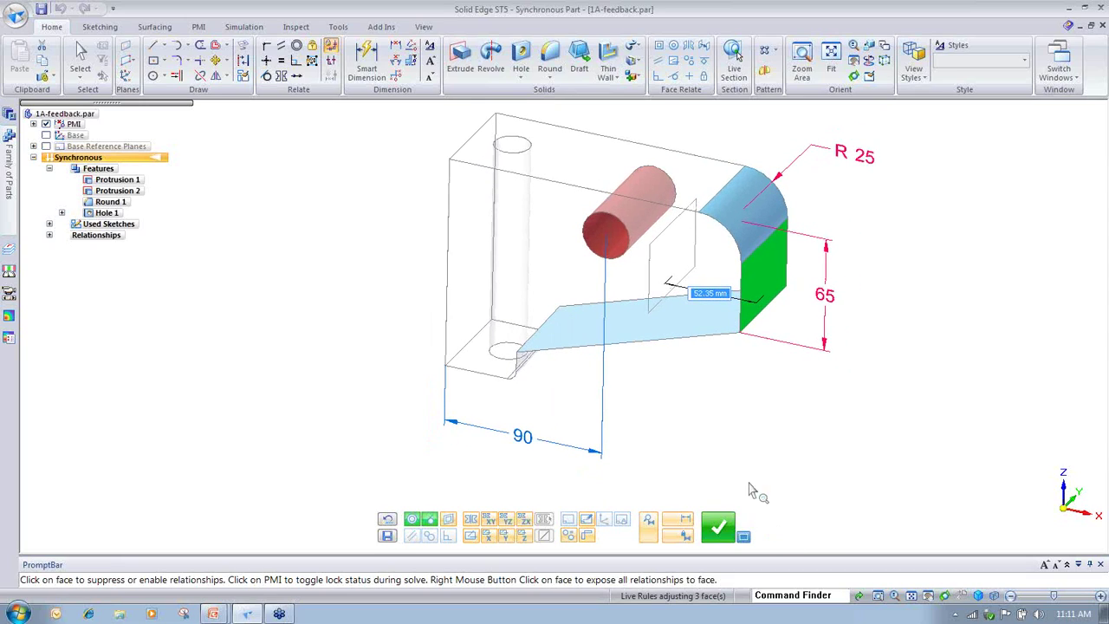
left_click(609, 252)
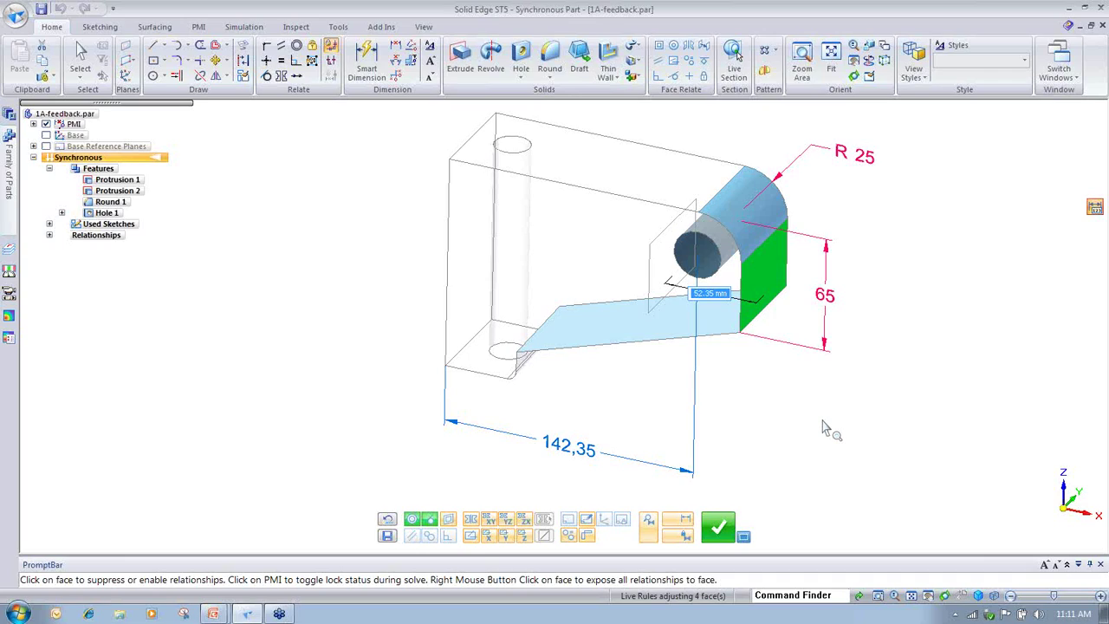
left_click(715, 529)
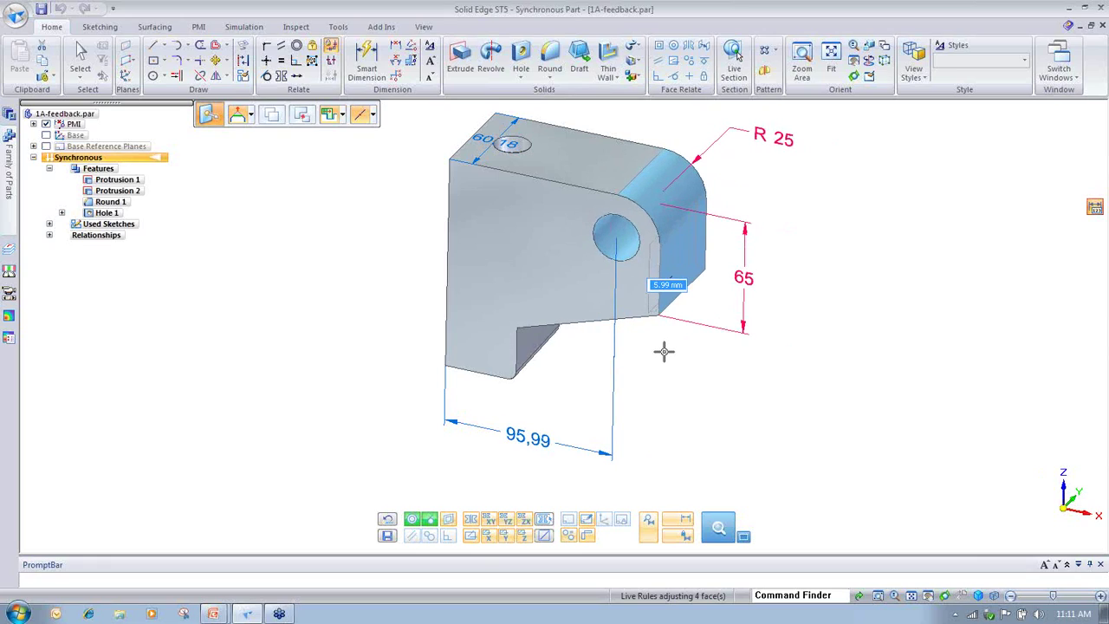
left_click(681, 355)
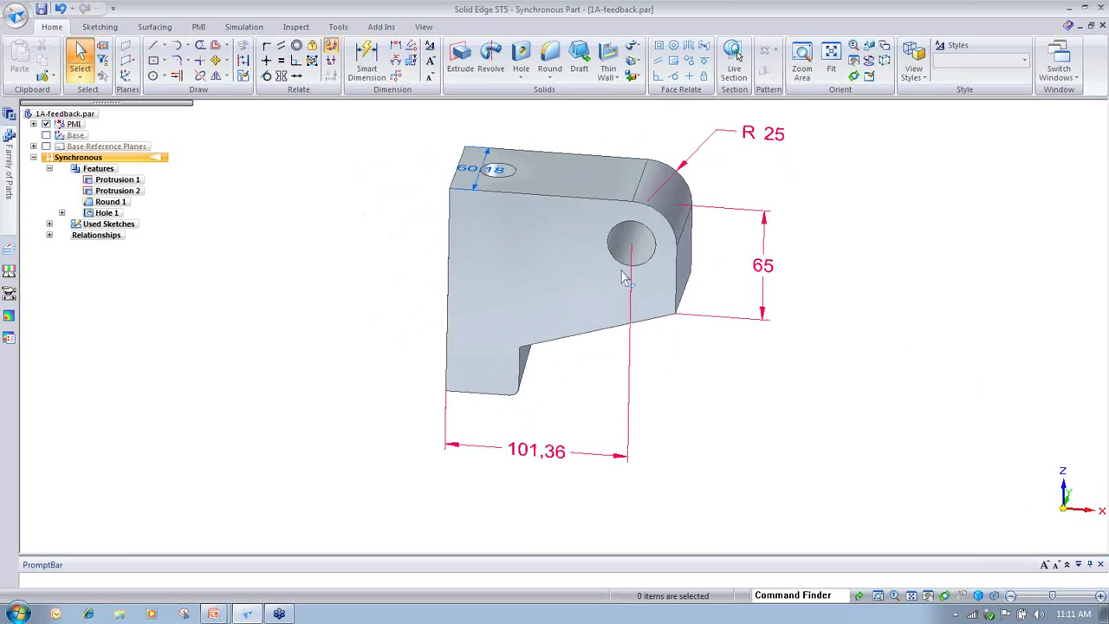
- Move the vertical end face outward 30 mm, temporarily unlocking the side hole's horizontal location dimension in Solution Manager
left_click(664, 292)
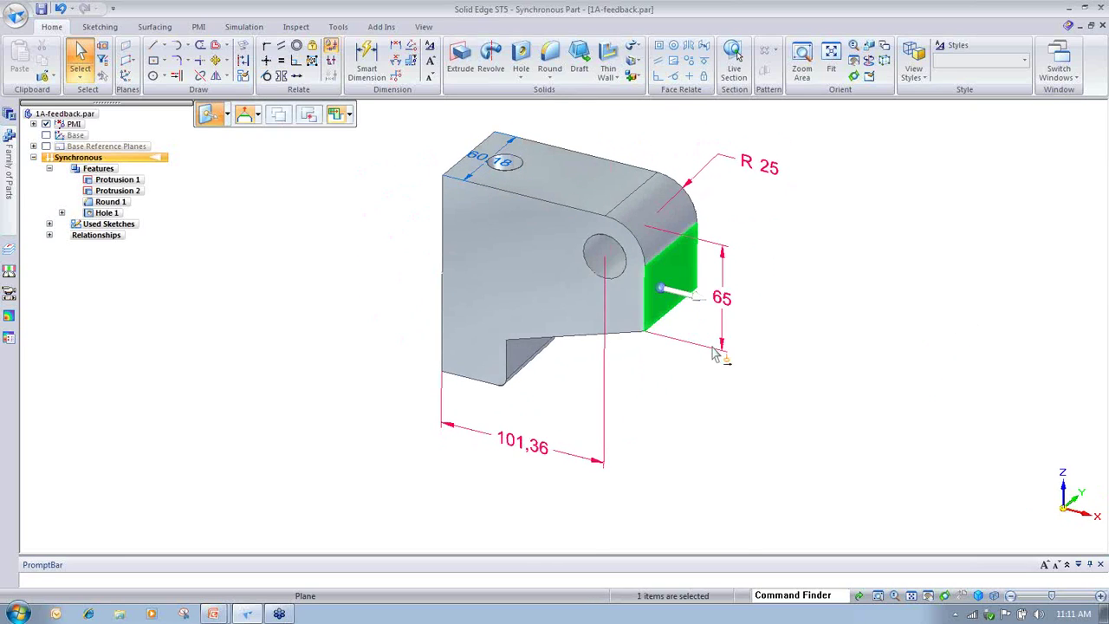
left_click(694, 293)
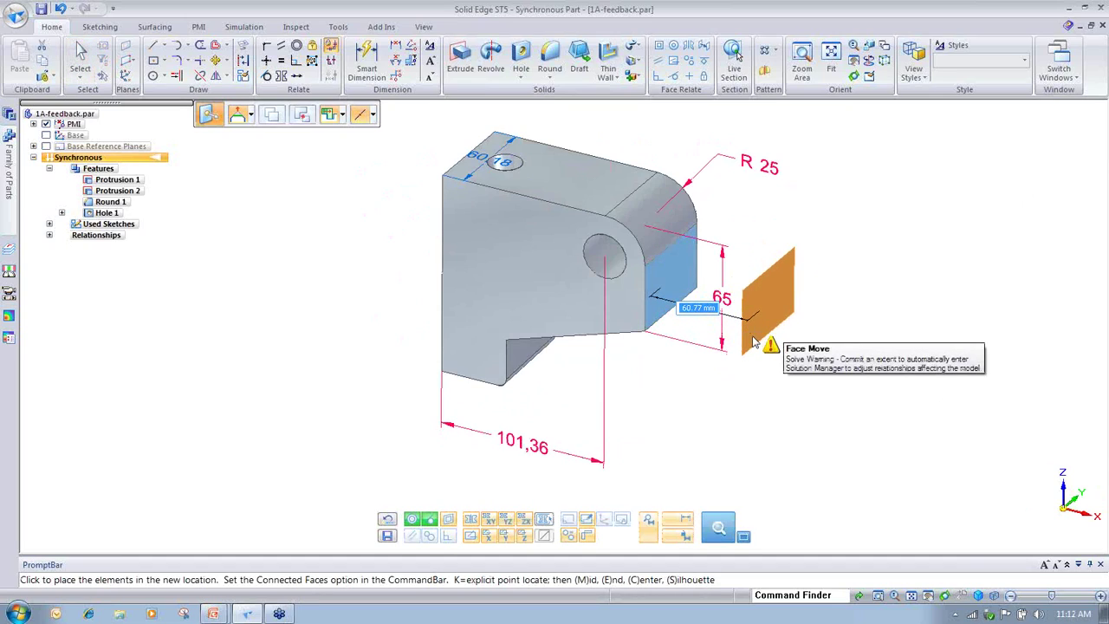
left_click(754, 341)
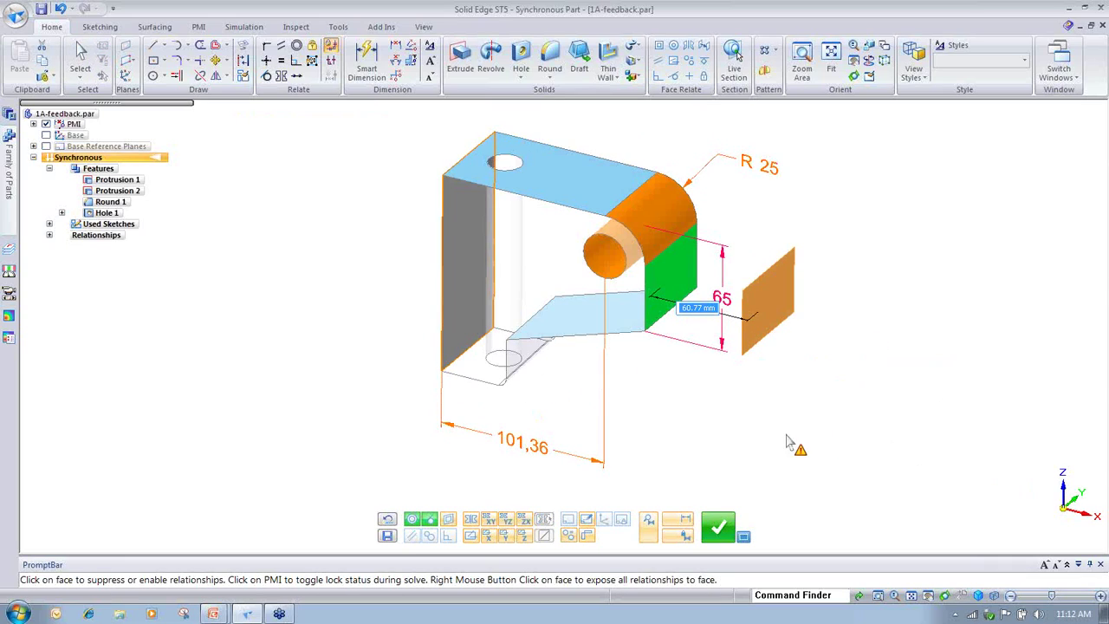
left_click(557, 446)
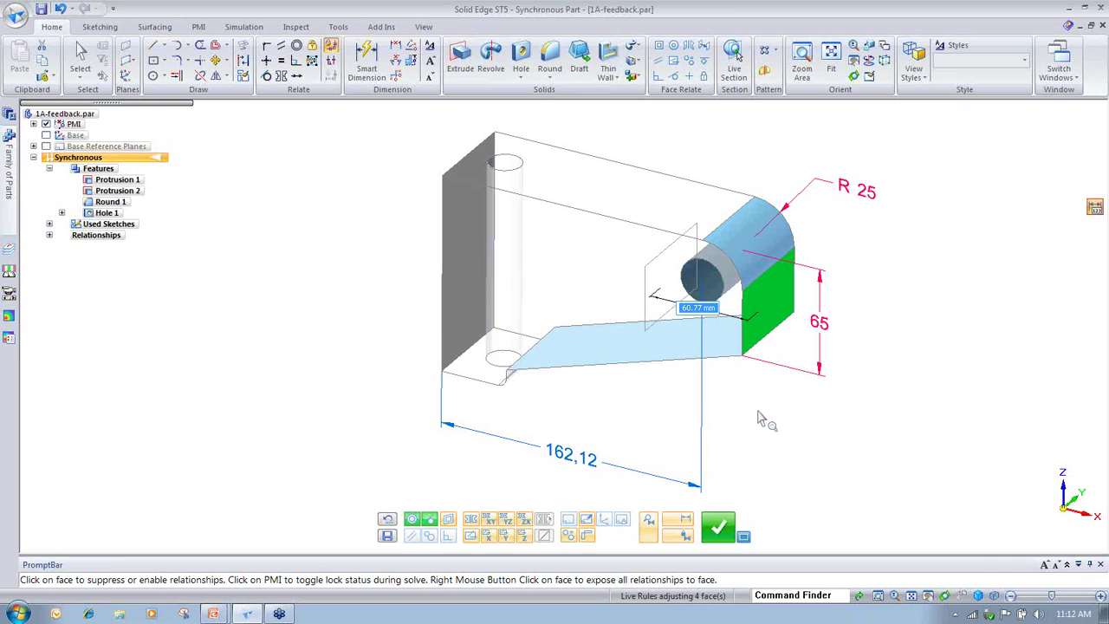
left_click(719, 526)
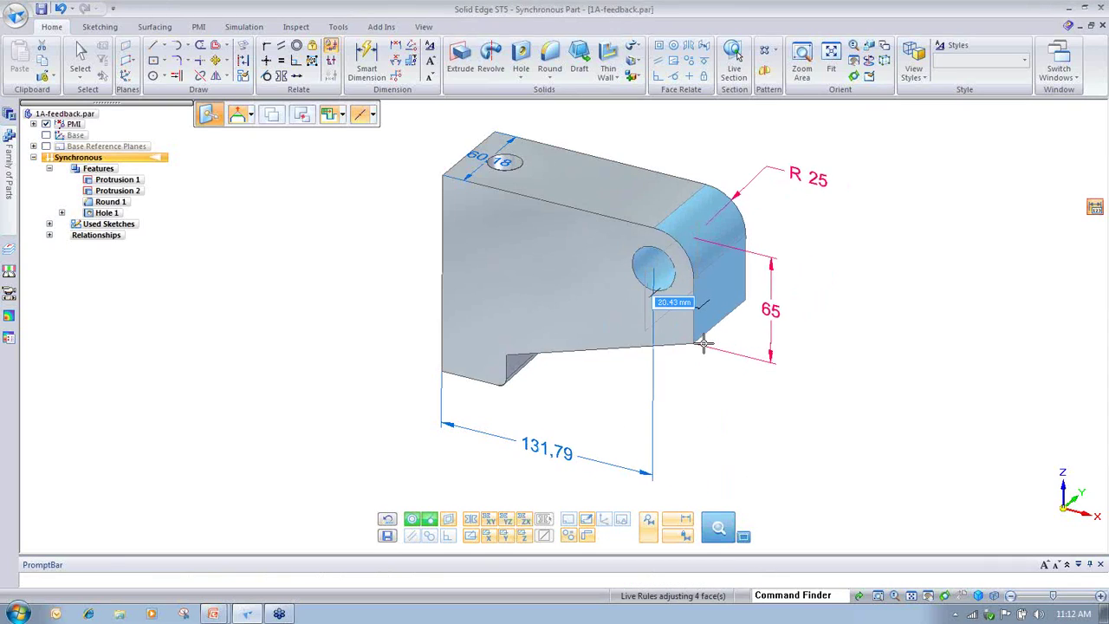
type("30")
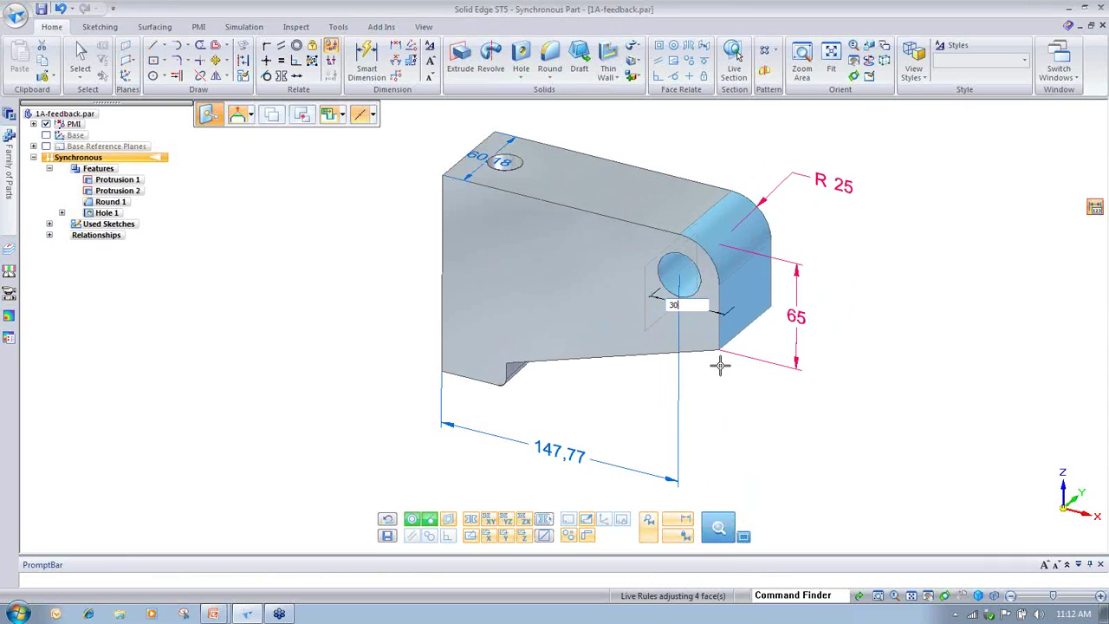
key("Return")
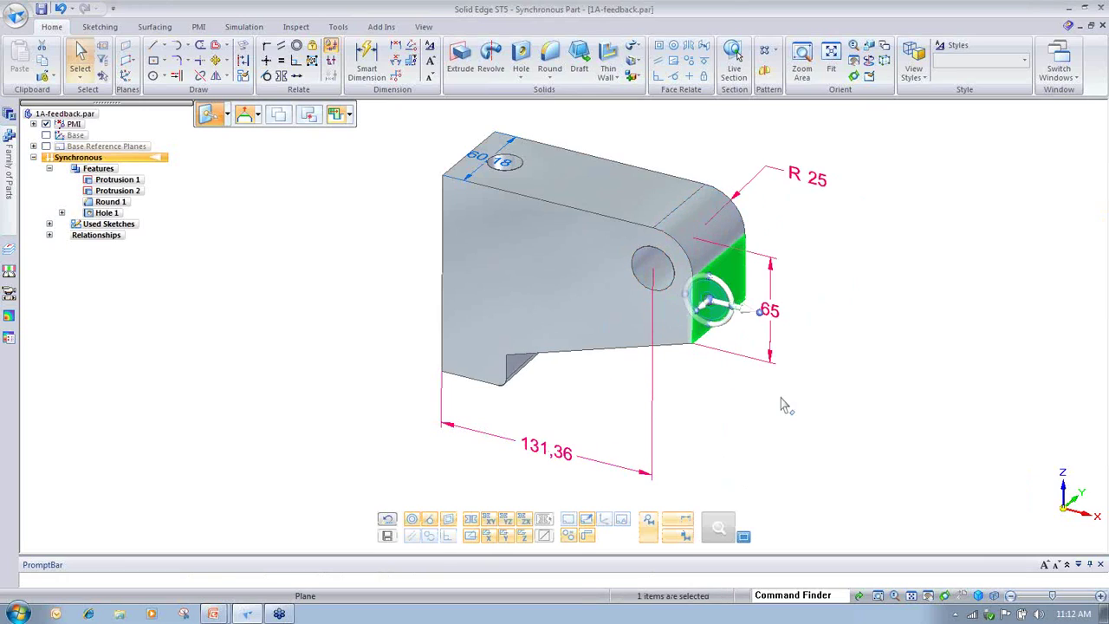
left_click(885, 393)
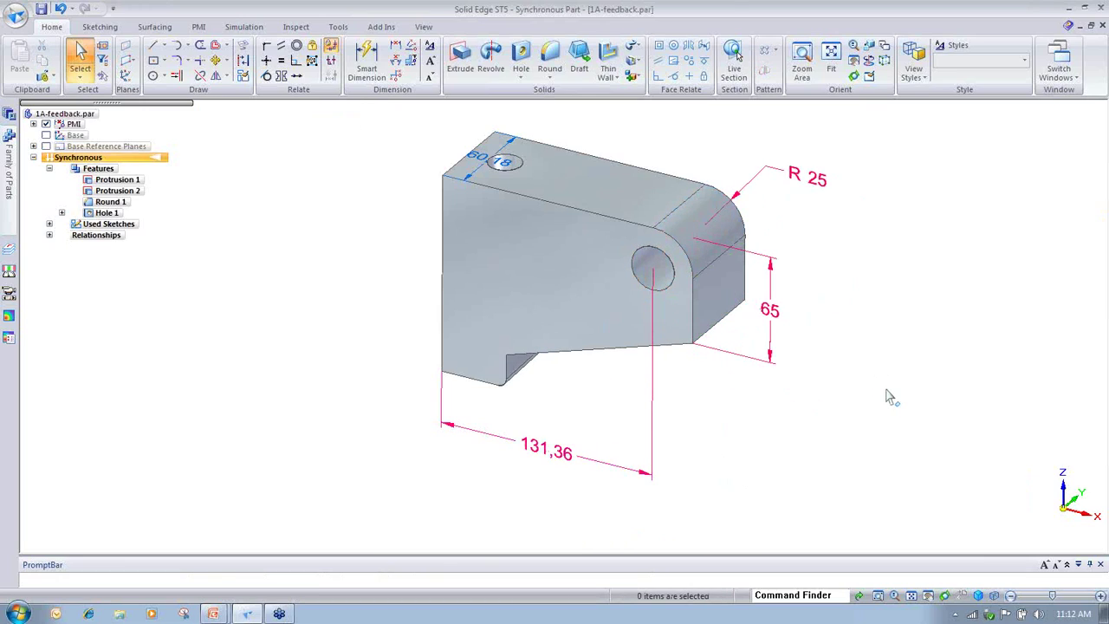
- Close Solid Edge without saving the changes to 1A-feedback.par, and switch to the Whats New ST5 presentation in PowerPoint
left_click(1100, 11)
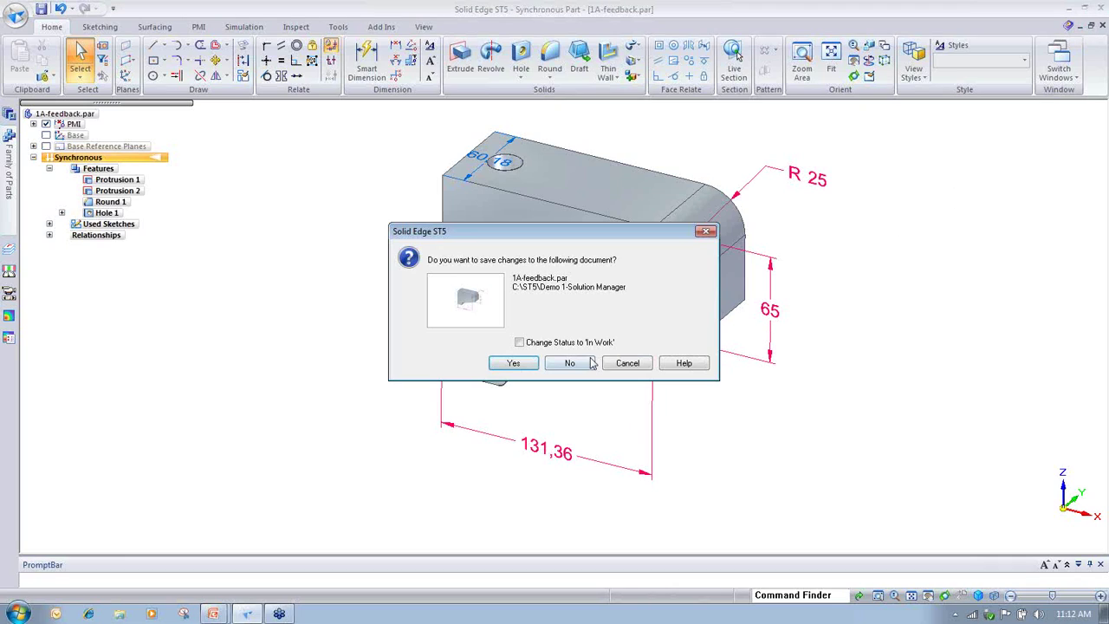
left_click(579, 368)
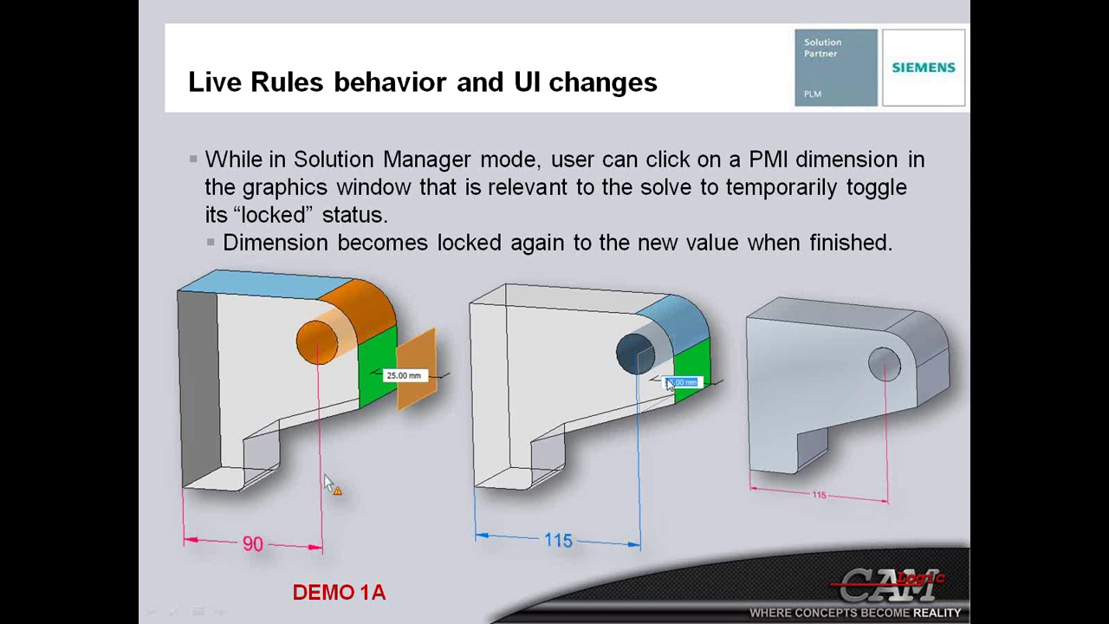
key("alt+Tab")
key("alt+Tab")
key("alt+Tab")
key("alt+Tab")
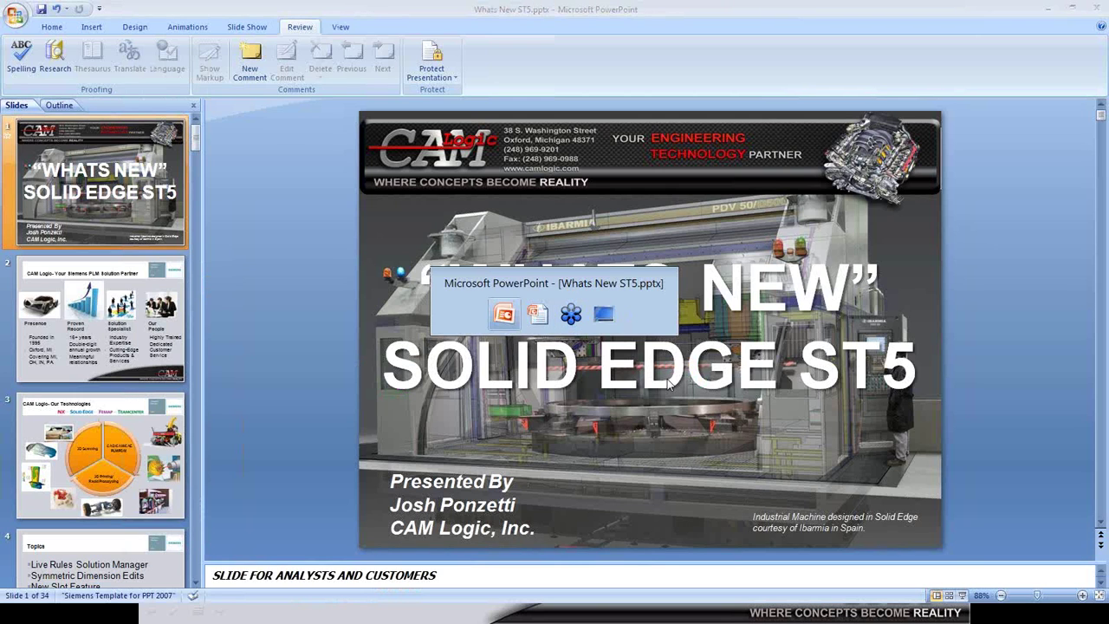
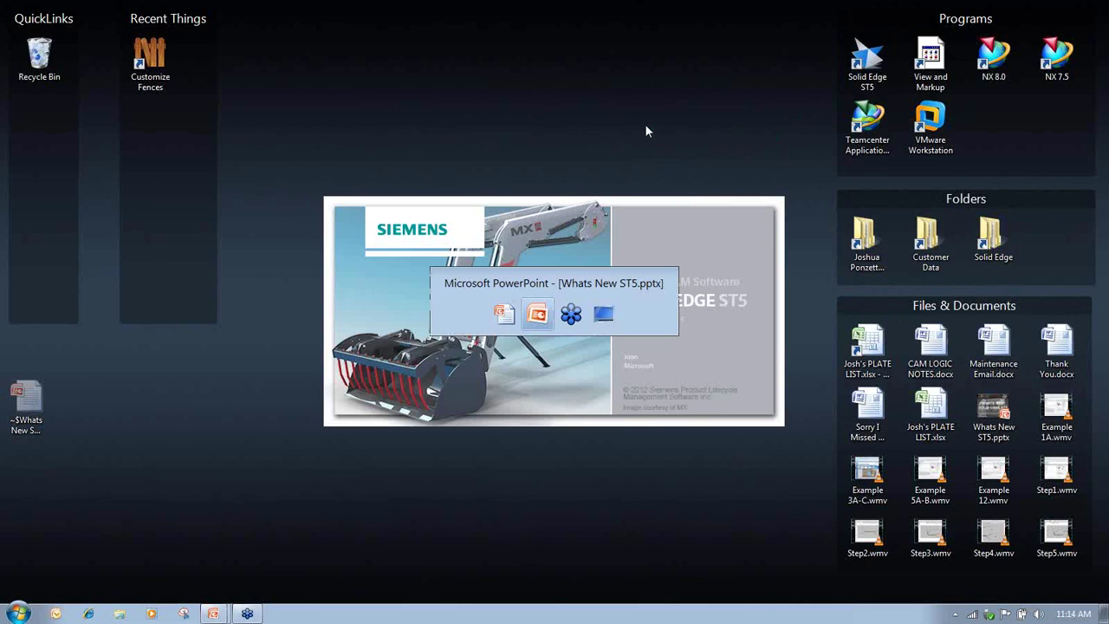
- Return to the PowerPoint slide show at the slide on symmetric dimension edits
key("alt+Tab")
key("alt+Tab")
key("alt+Tab")
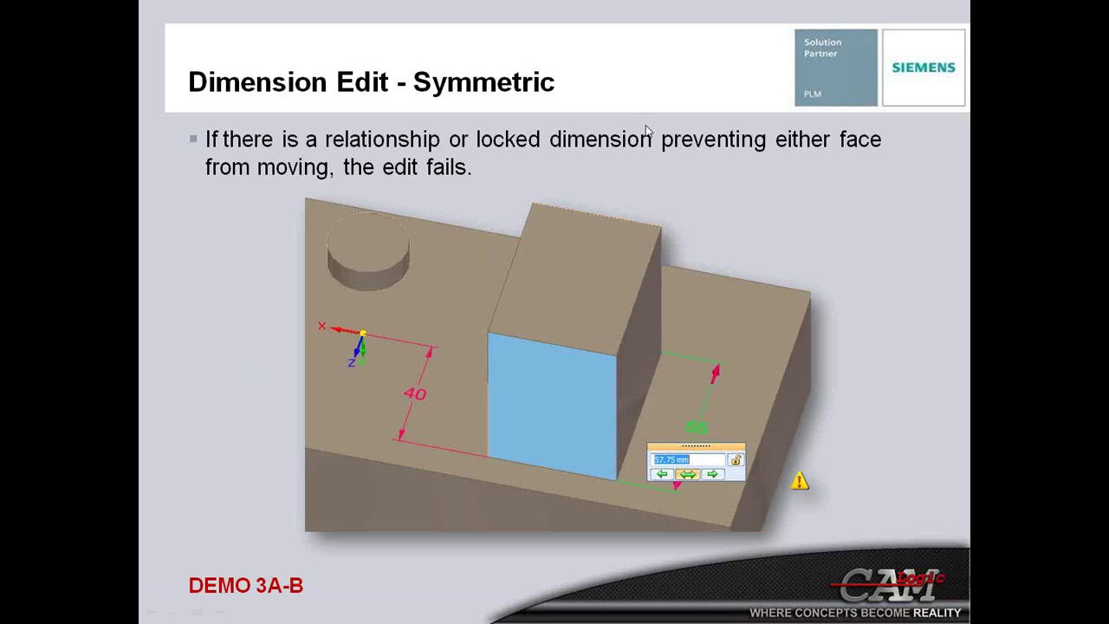
- Switch from the slide show to the Solid Edge ST5 start screen
key("alt+Tab")
key("alt+Tab")
key("alt+Tab")
key("alt+Tab")
key("alt+Tab")
key("alt+Tab")
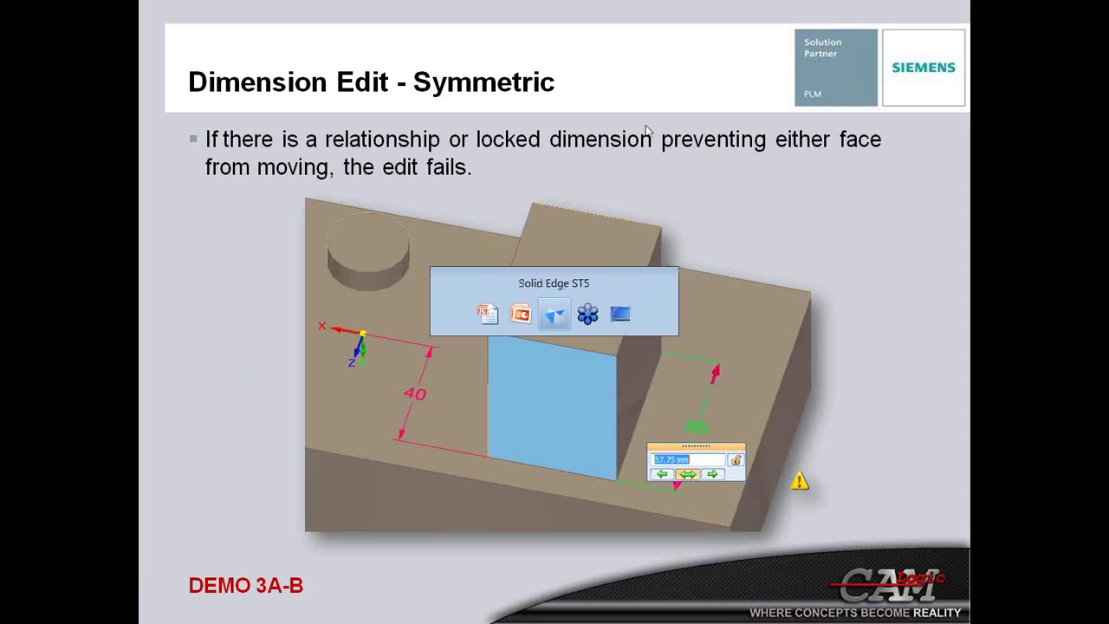
key("alt+Tab")
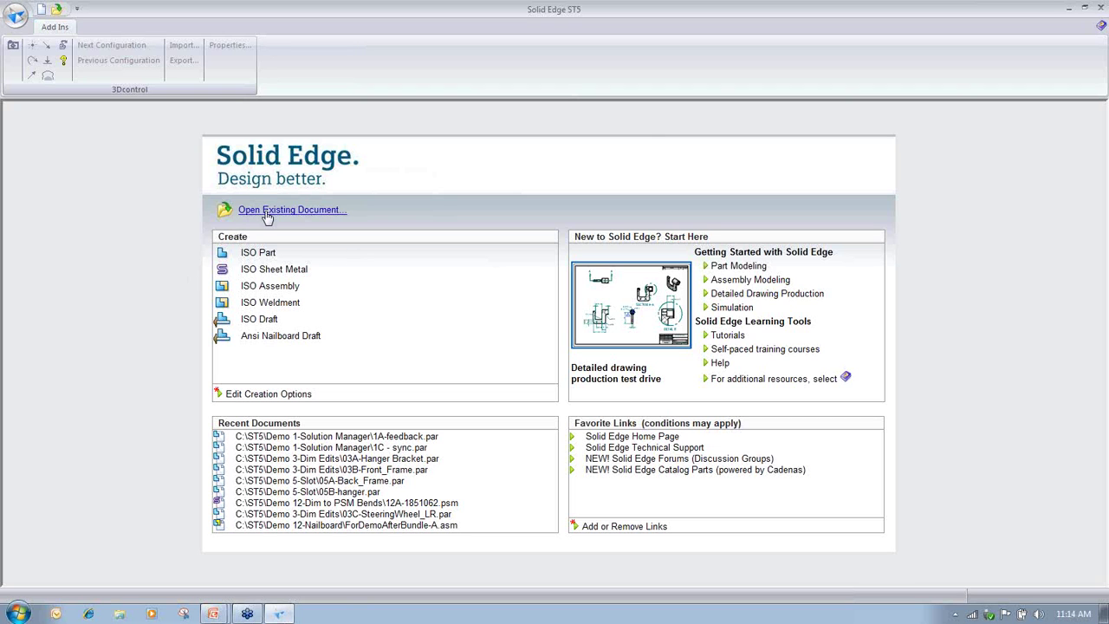
- Open 03A-Hanger Bracket.par from the Demo 3-Dim Edits folder
left_click(279, 211)
left_click(429, 147)
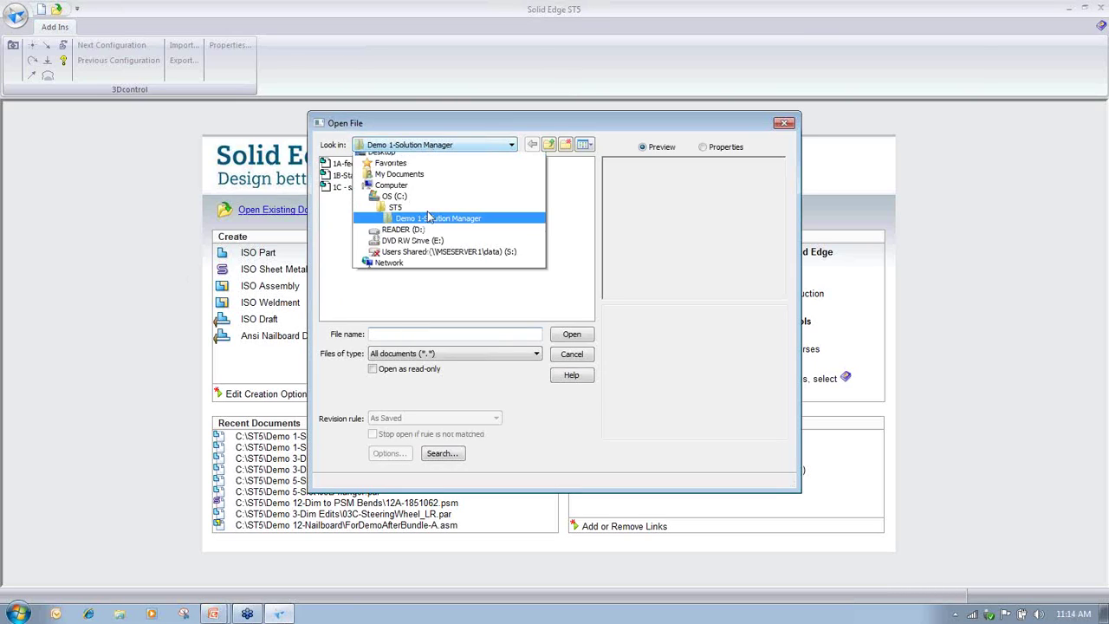
left_click(373, 206)
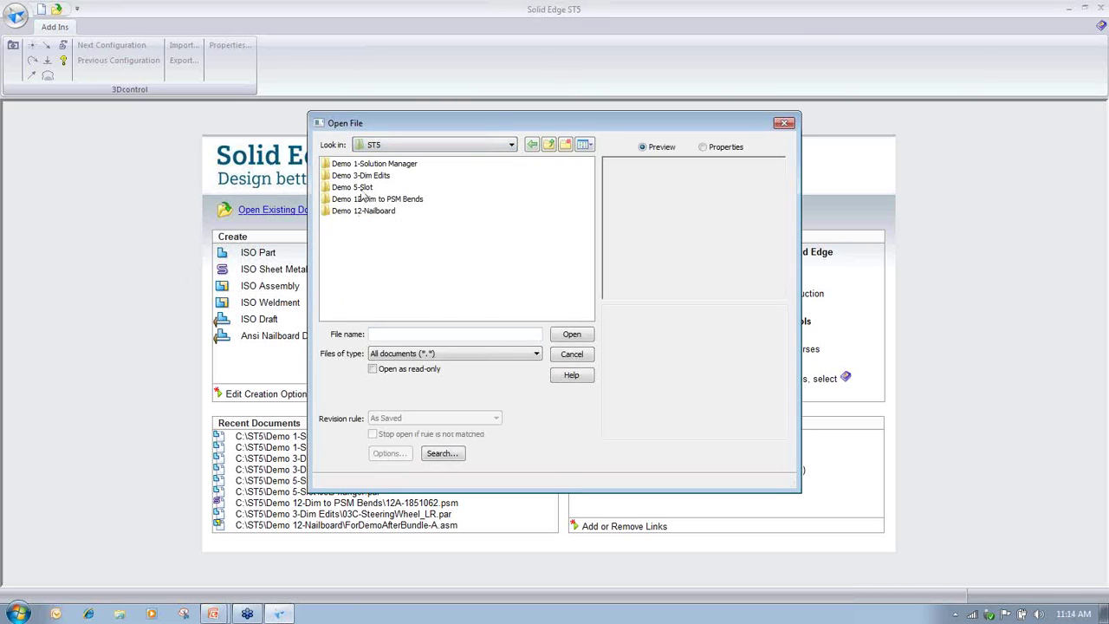
double_click(363, 175)
left_click(373, 164)
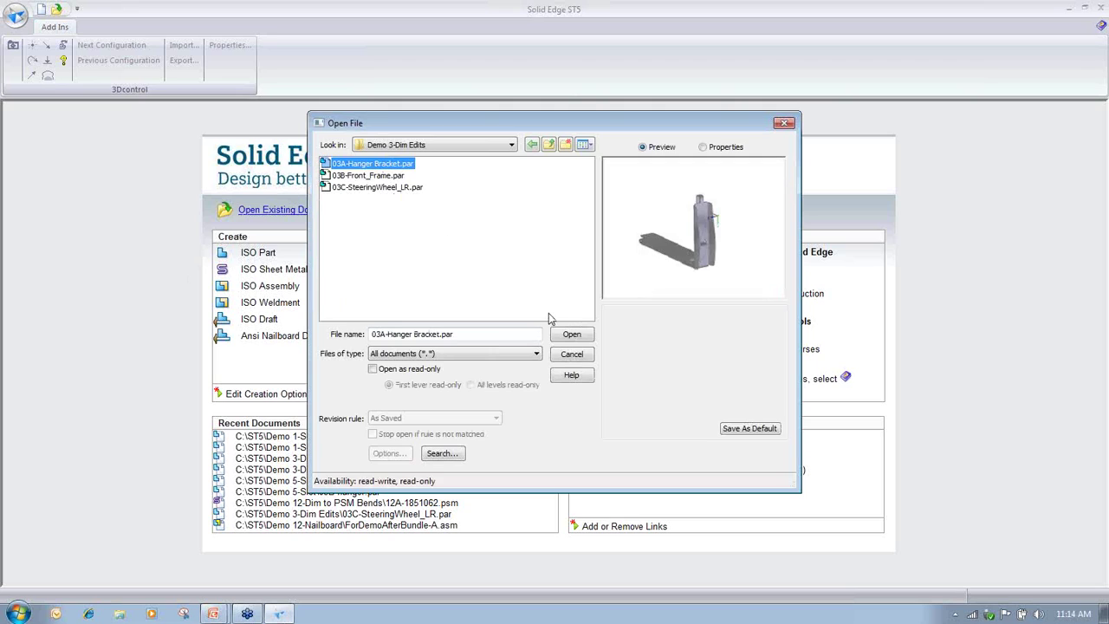
left_click(572, 334)
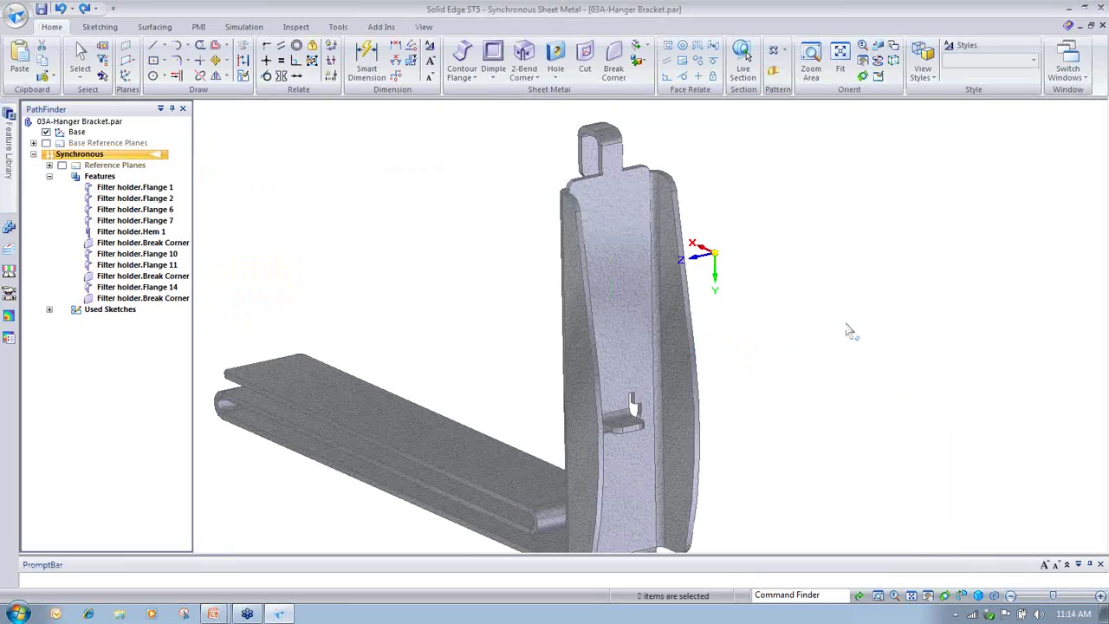
- Move the bracket's top hook sideways from its midpoint to align with the middle of the small bent tab below
middle_click_drag(796, 319, 671, 154)
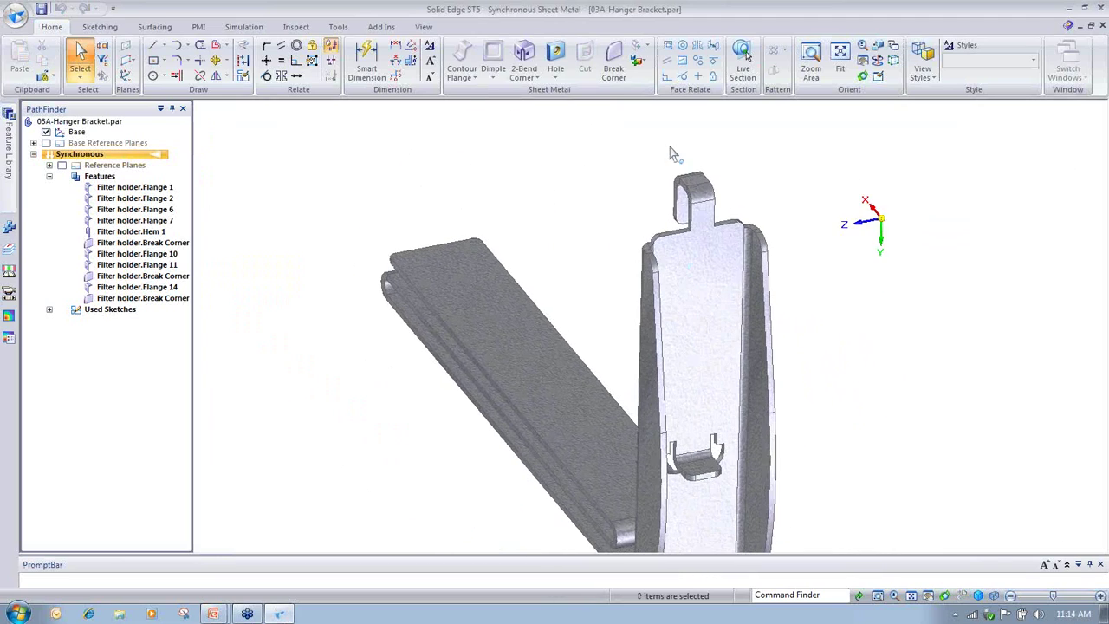
left_click(698, 201)
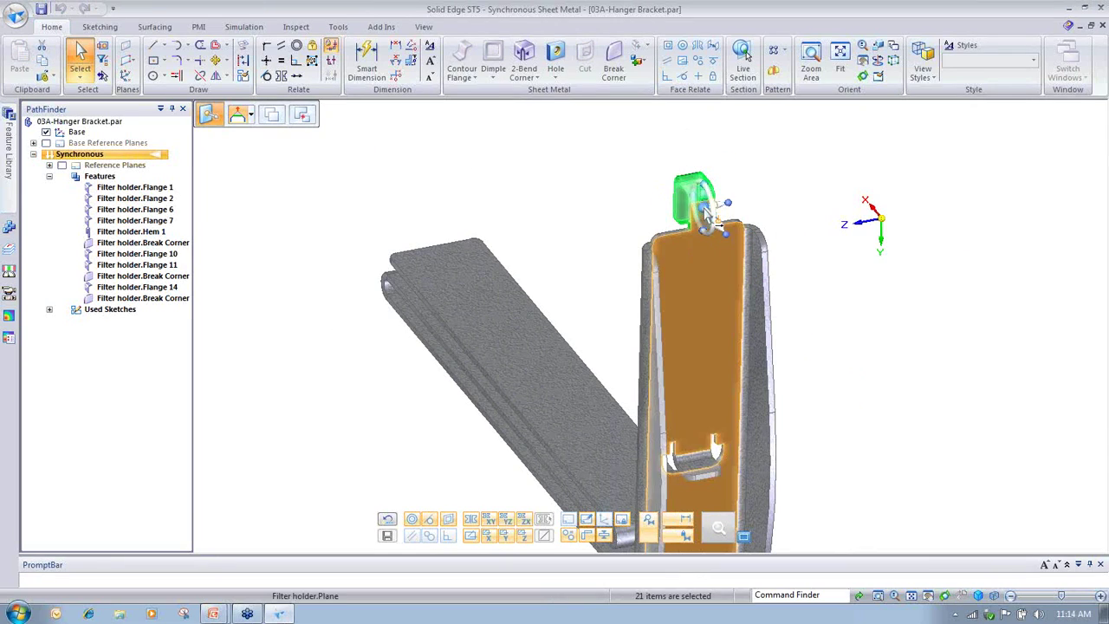
left_click(705, 208)
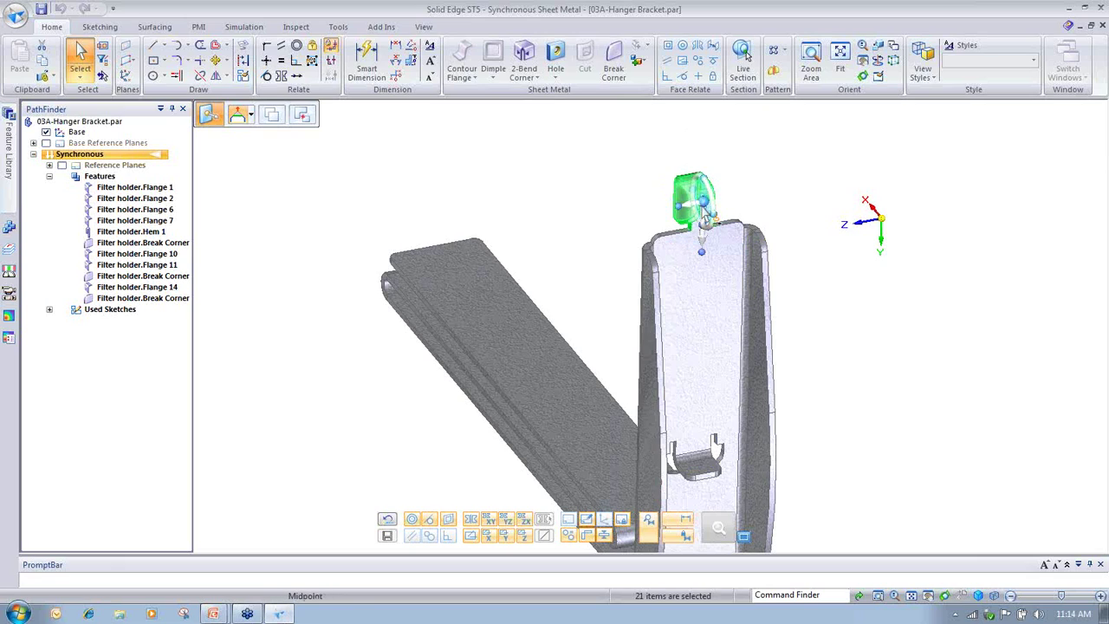
left_click(704, 215)
middle_click_drag(729, 238, 629, 191)
key("Escape")
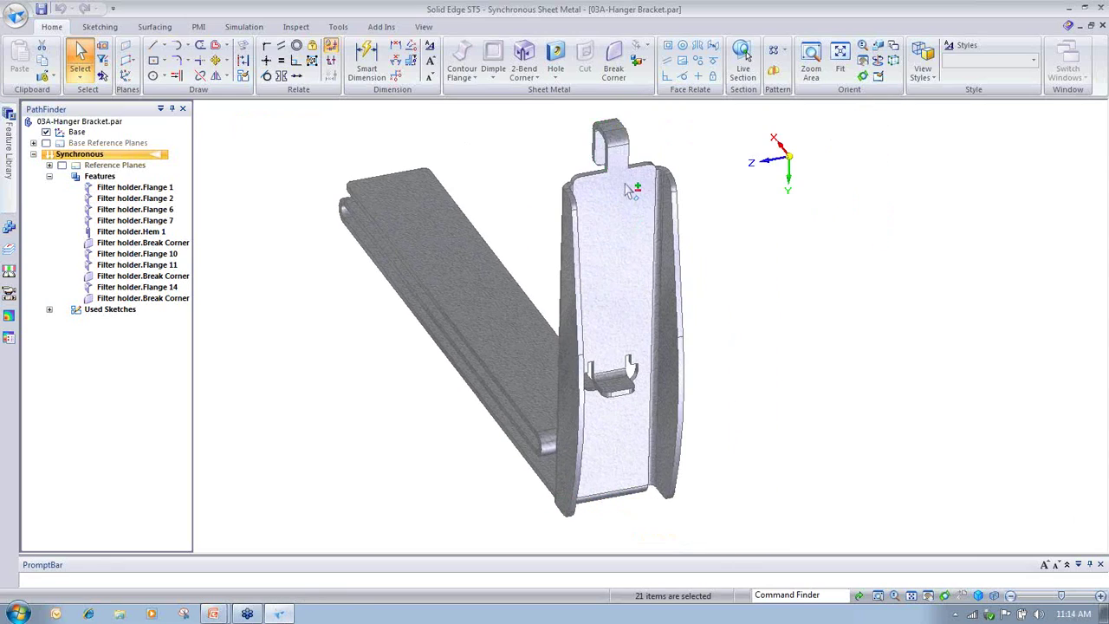
left_click(626, 185)
mouse_move(621, 232)
middle_mouse_down()
mouse_move(639, 255)
mouse_move(609, 235)
middle_mouse_up()
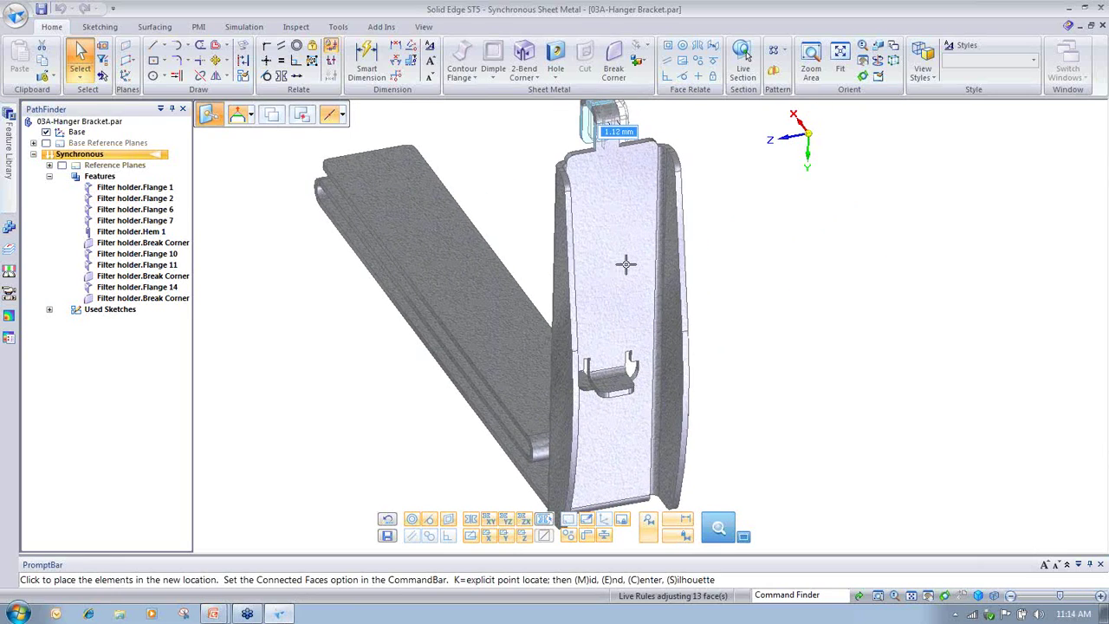
scroll(627, 325, "up", 4)
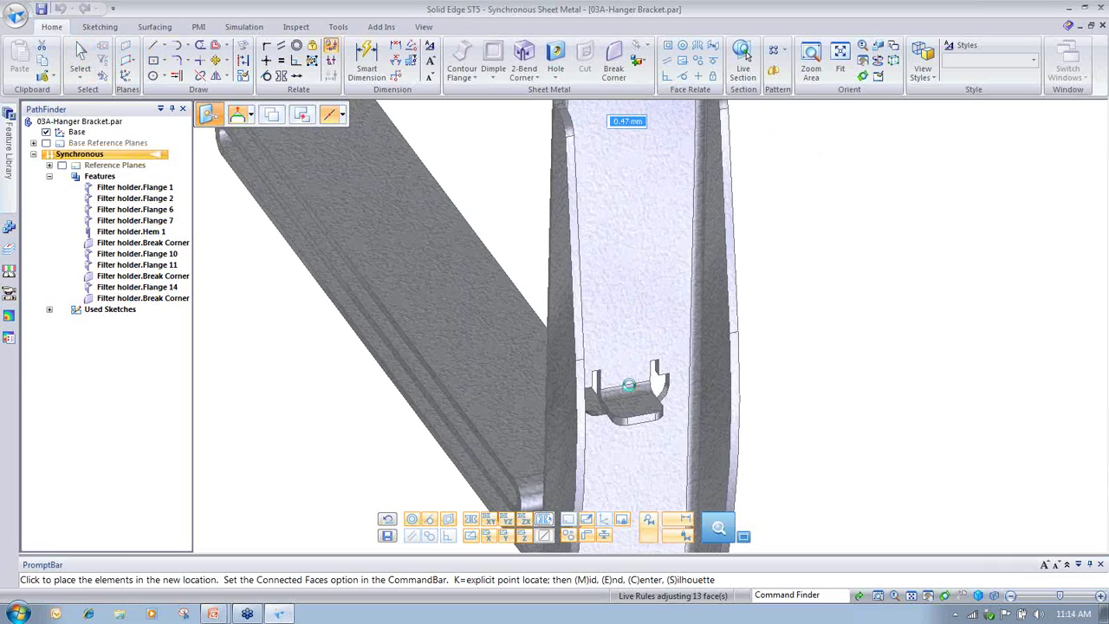
left_click(629, 385)
middle_click_drag(682, 304, 644, 272)
right_click(232, 181)
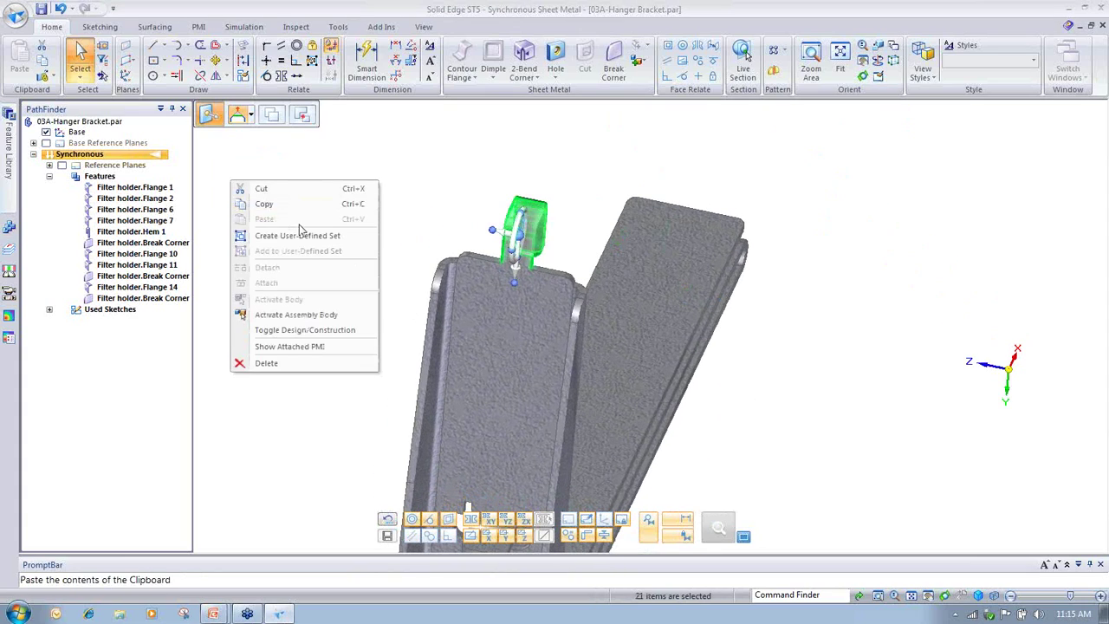
left_click(293, 205)
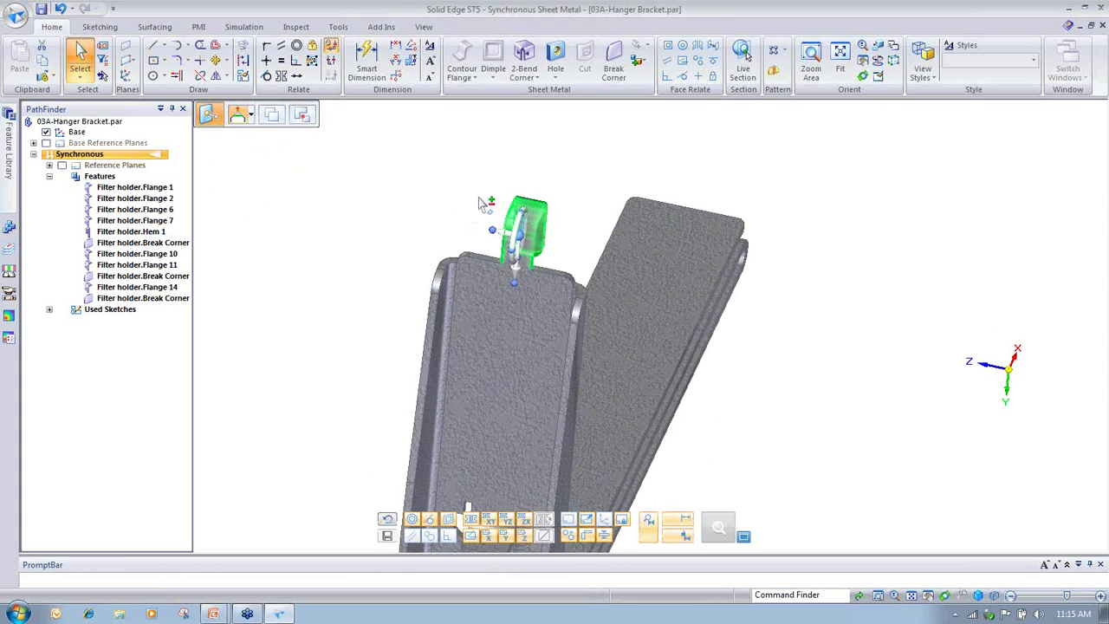
- Dimension the top hook's width and set it to 5 mm, changing both side faces symmetrically
middle_click_drag(482, 204, 785, 117)
left_click(368, 66)
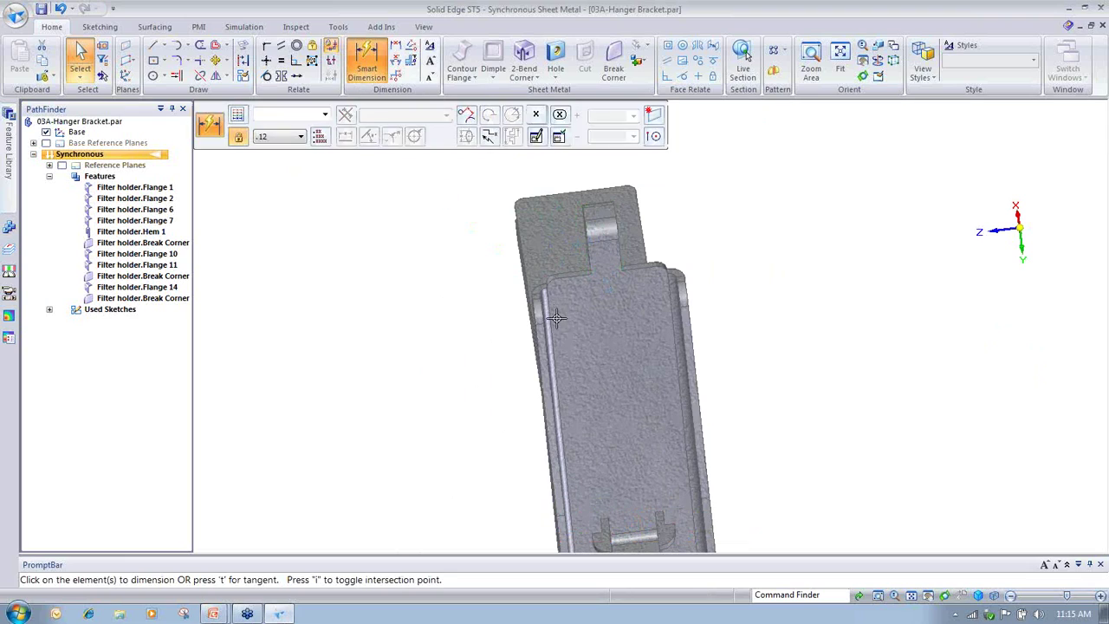
middle_click_drag(556, 319, 760, 330)
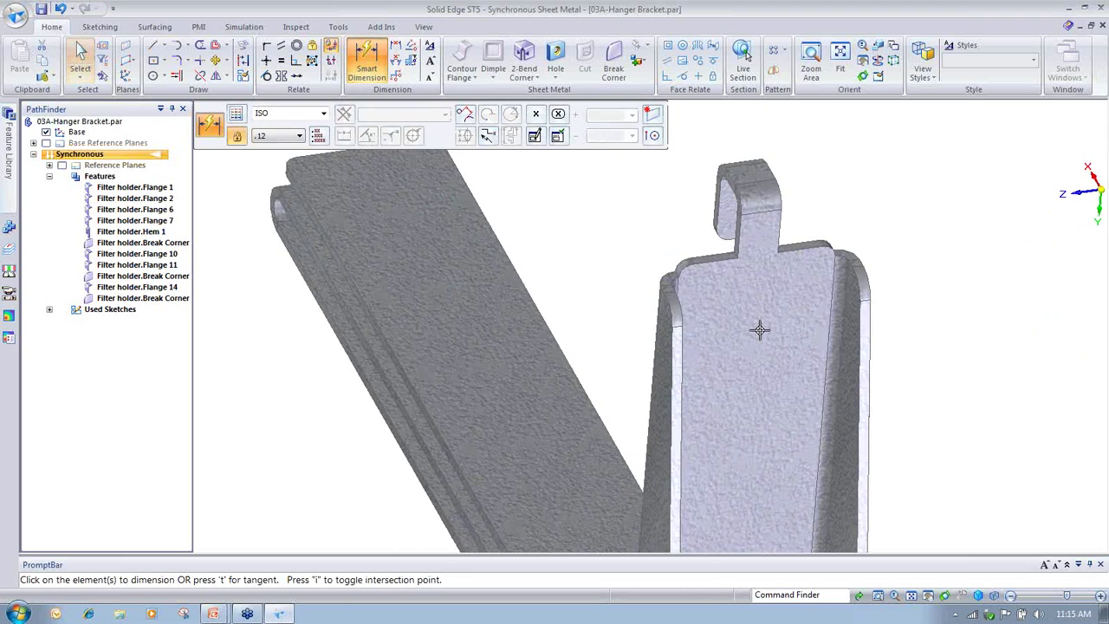
left_click(771, 210)
left_click(862, 141)
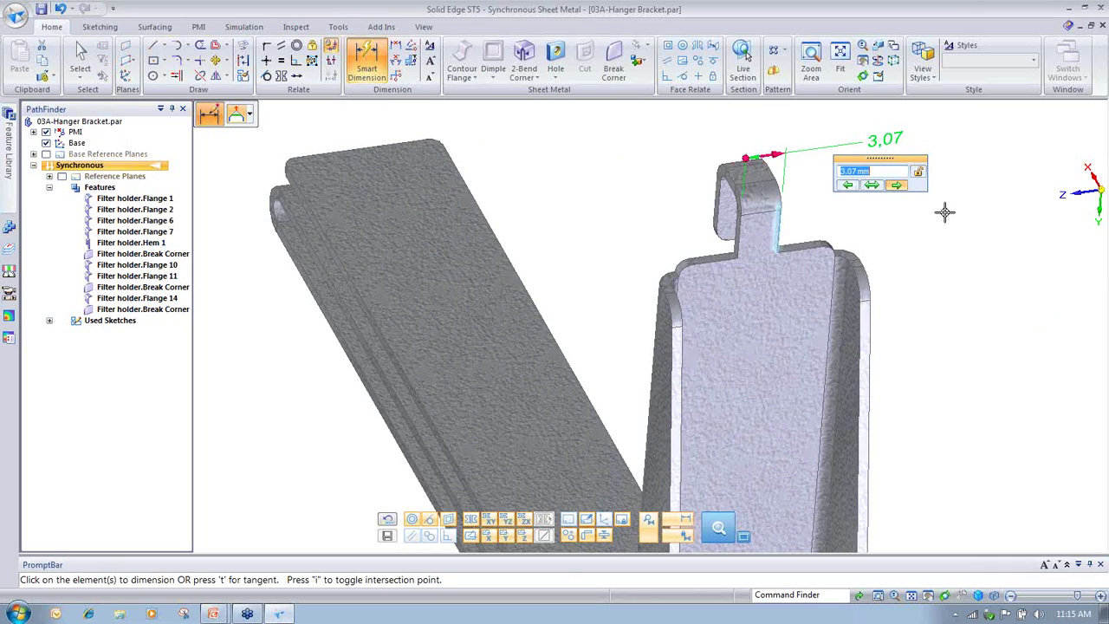
left_click(873, 185)
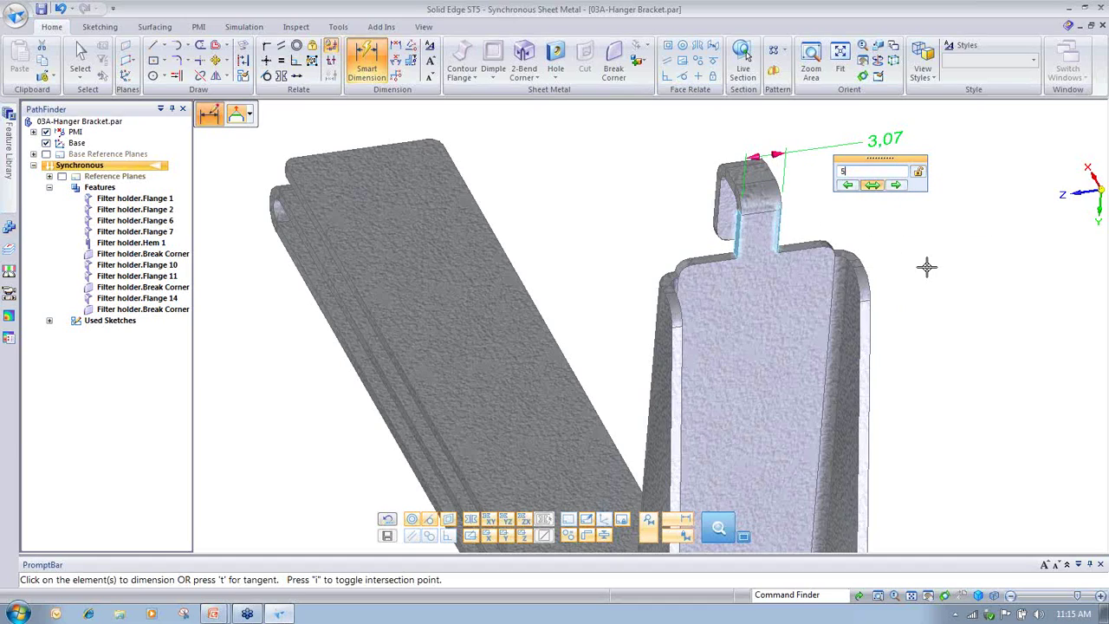
key("Return")
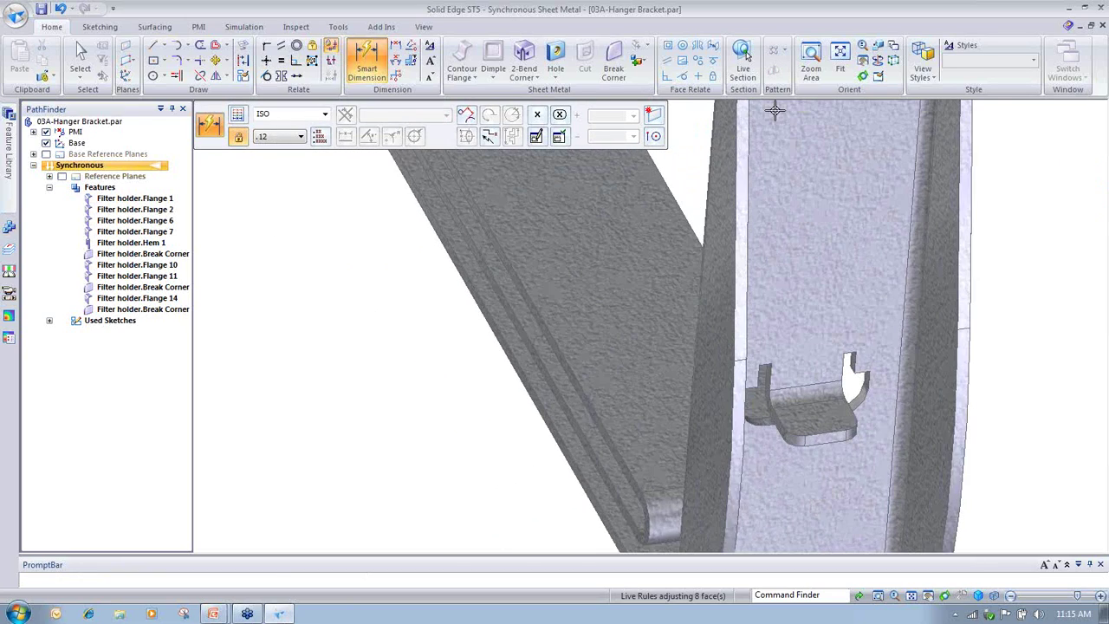
- Dimension the width of the small bent tab lower on the bracket
left_click(839, 413)
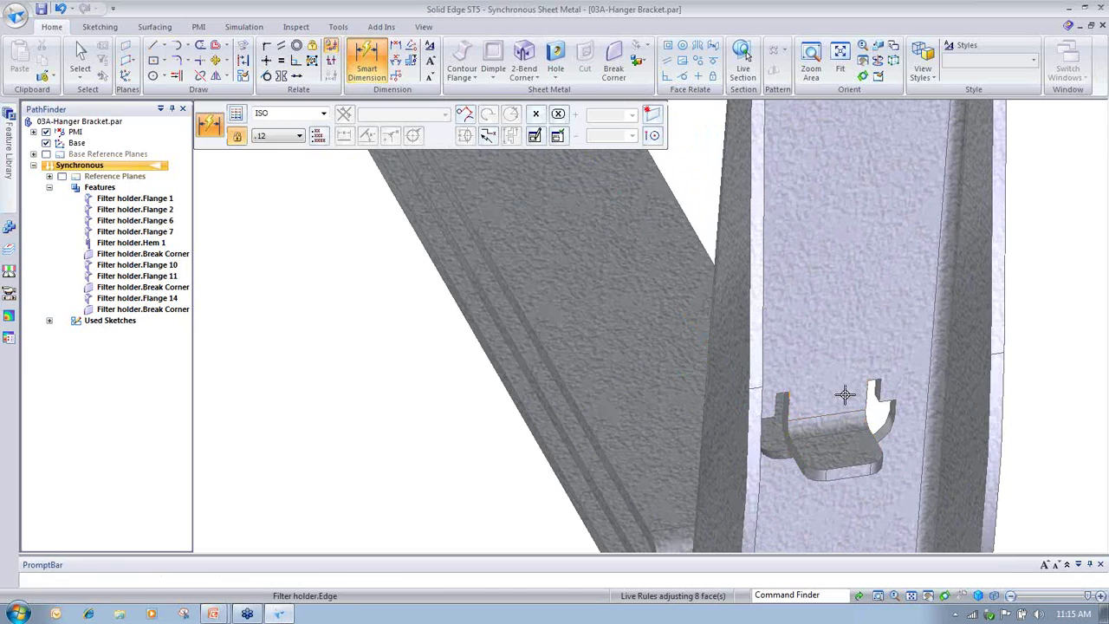
left_click(1052, 258)
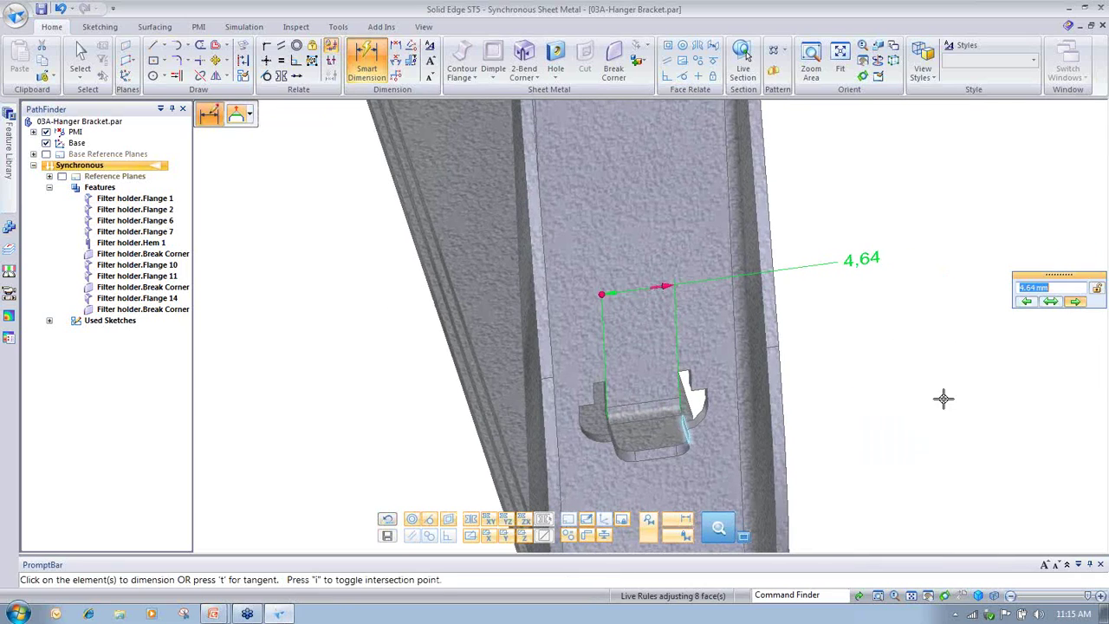
key("Escape")
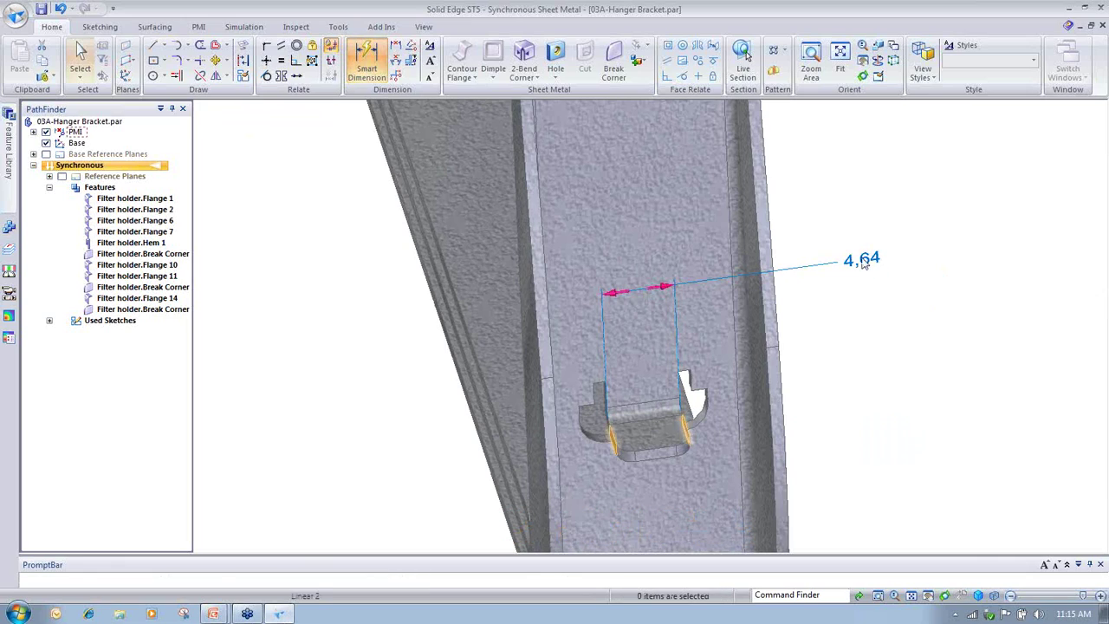
- Set the small bent tab's width to 5 mm using a symmetric dimension edit
left_click(866, 263)
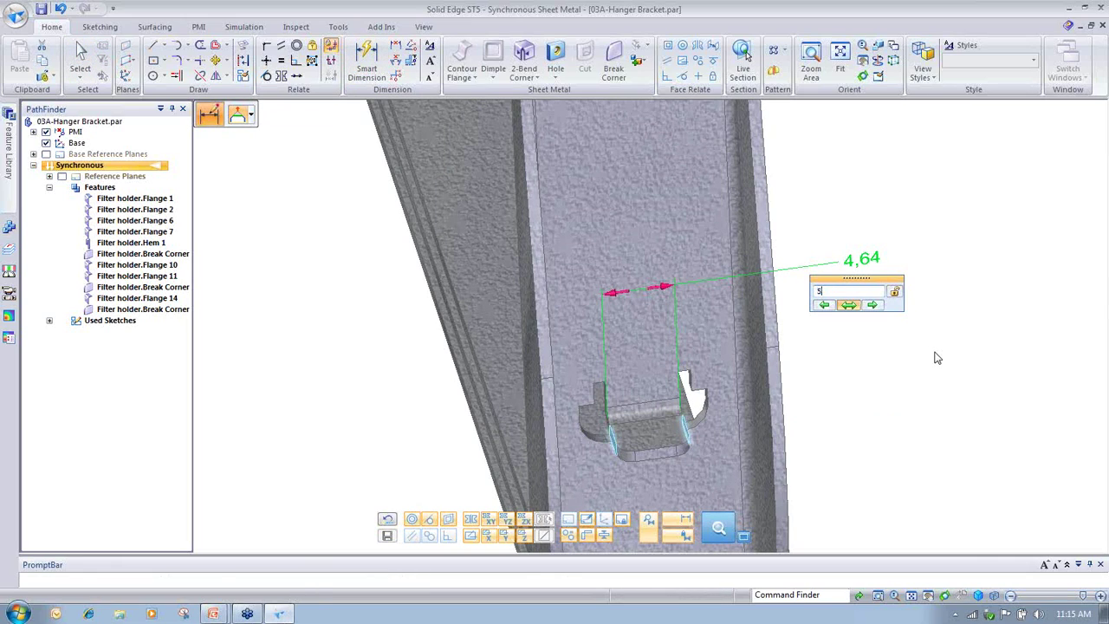
key("Return")
left_click(851, 305)
left_click(854, 292)
type("5")
left_click(853, 305)
key("Return")
left_click(858, 326)
left_click(862, 259)
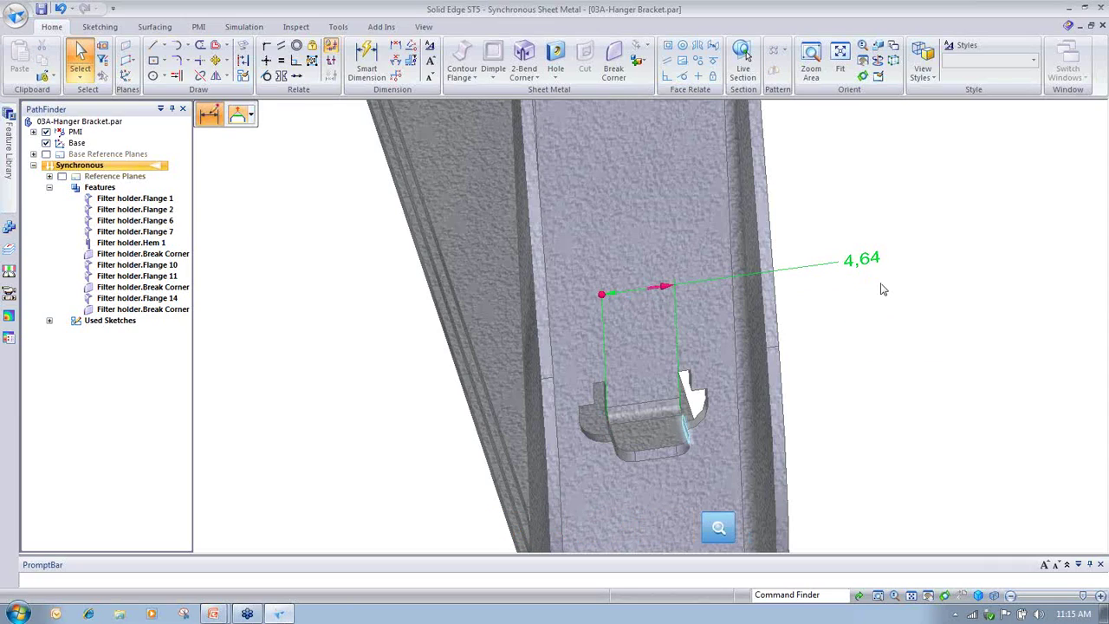
left_click(856, 308)
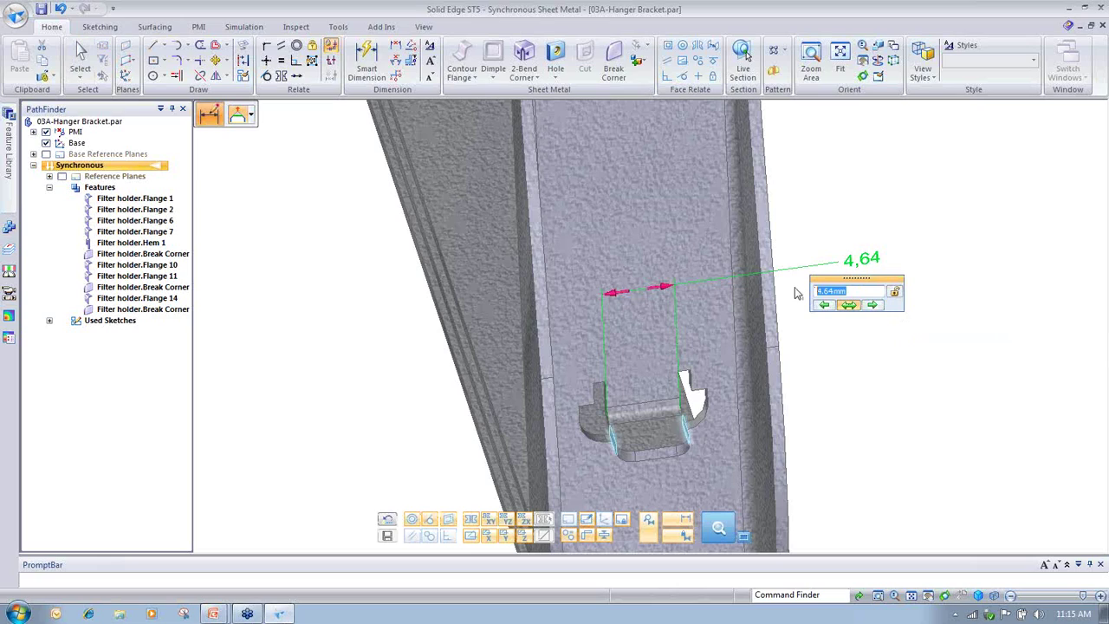
key("Return")
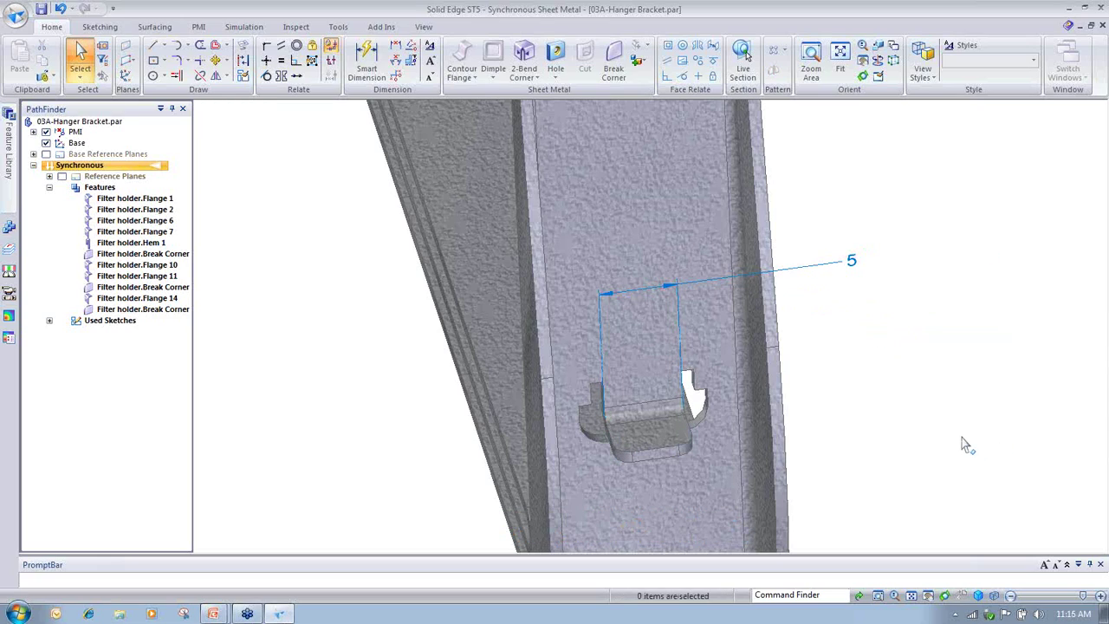
middle_click_drag(960, 438, 718, 353)
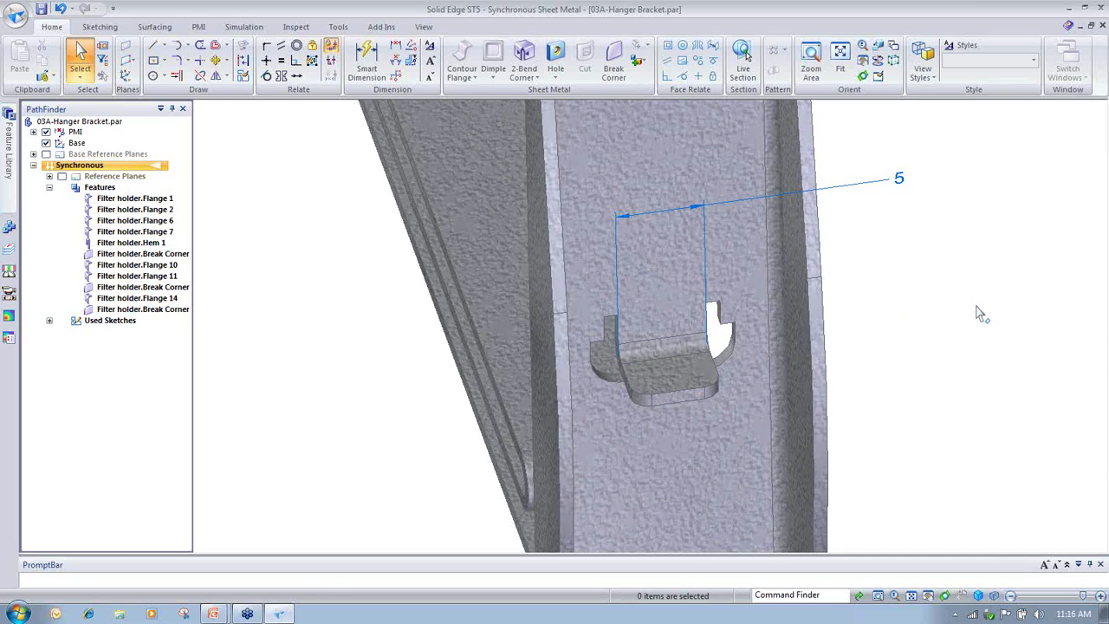
scroll(981, 313, "down", 4)
middle_click_drag(982, 314, 841, 376)
scroll(945, 351, "down", 3)
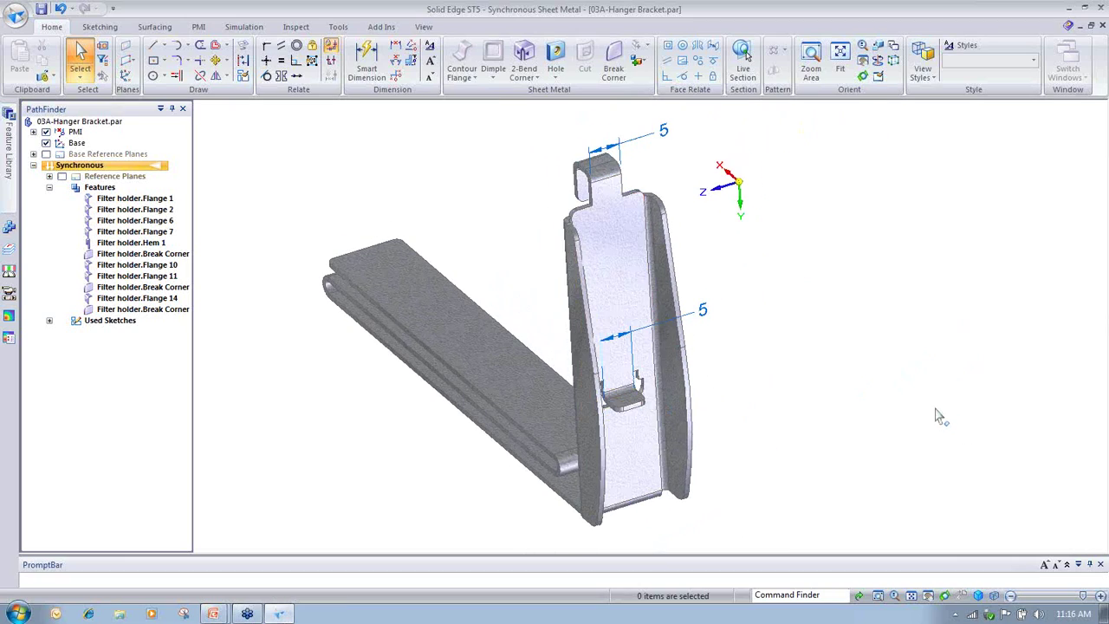
scroll(942, 414, "up", 2)
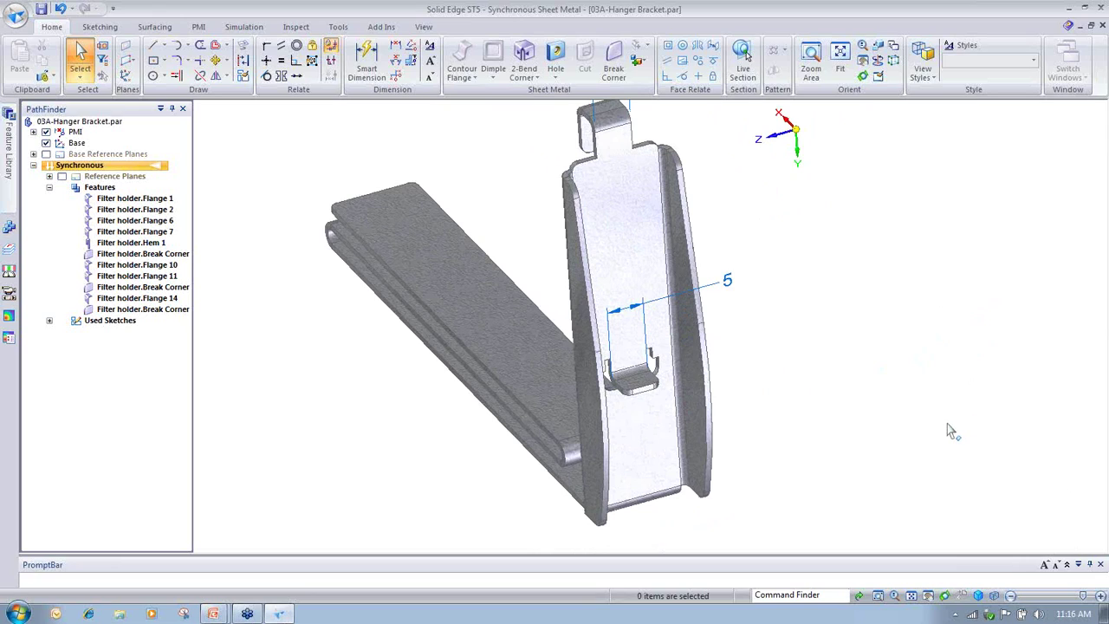
middle_click_drag(952, 432, 950, 446)
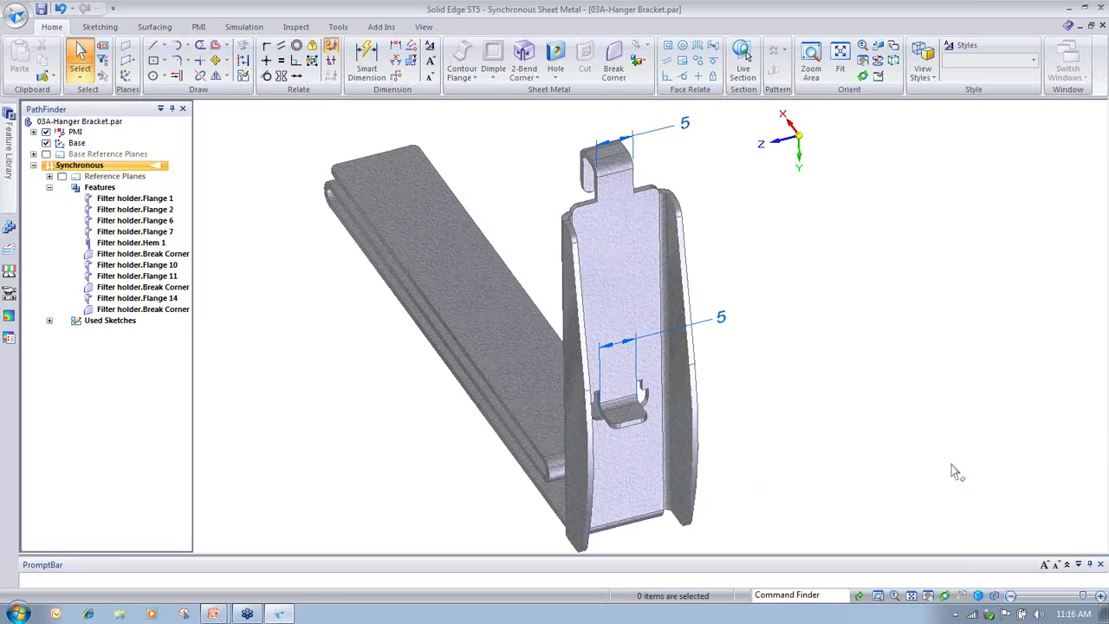
- Open 03B-Front_Frame.par from the Demo 3-Dim Edits folder
left_click(17, 17)
left_click(44, 70)
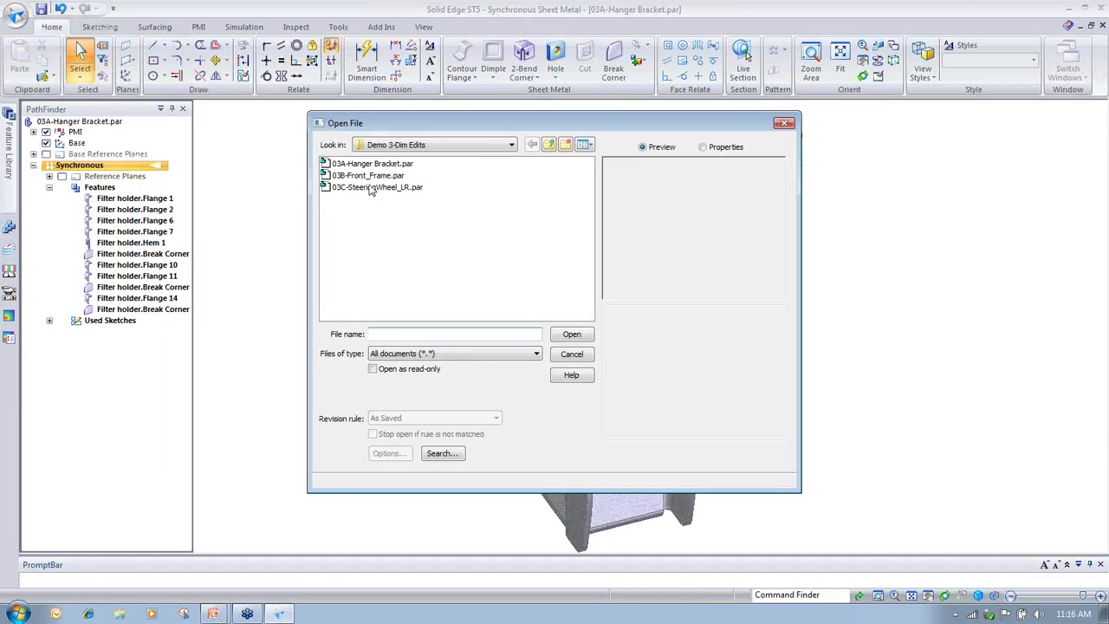
left_click(367, 188)
left_click(367, 176)
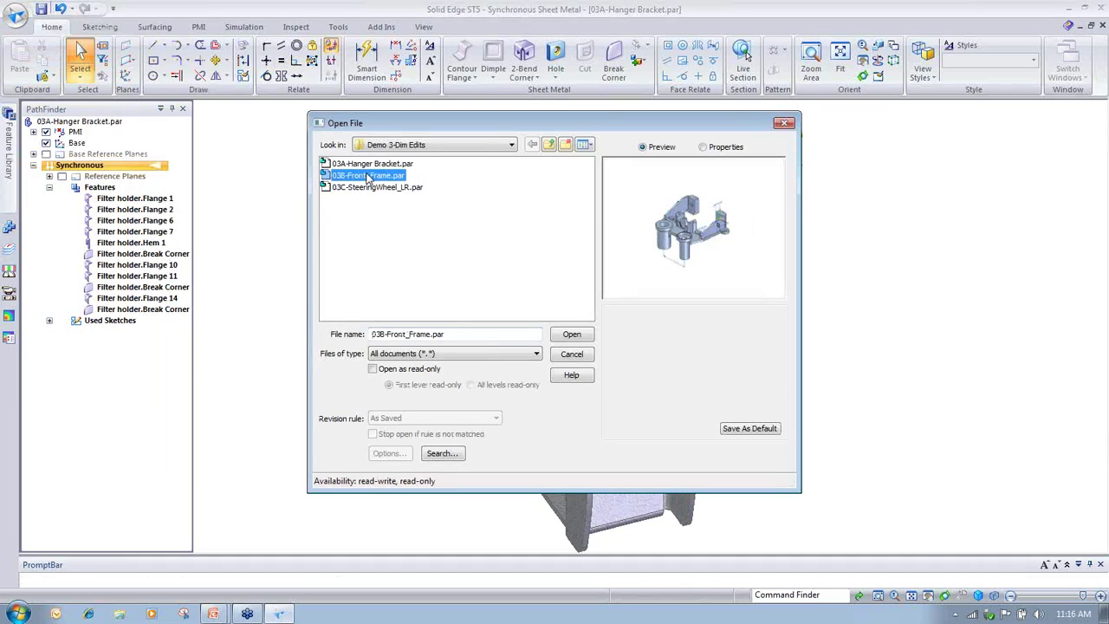
left_click(572, 334)
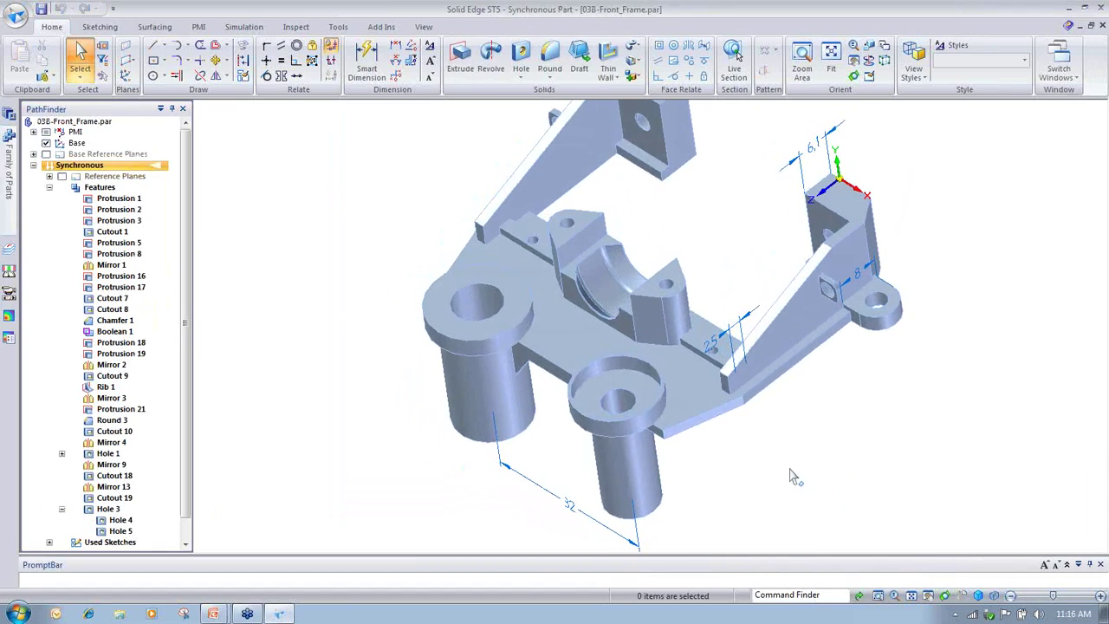
- Try to move the smaller cylindrical boss freehand across the front frame's plate
left_click(667, 482)
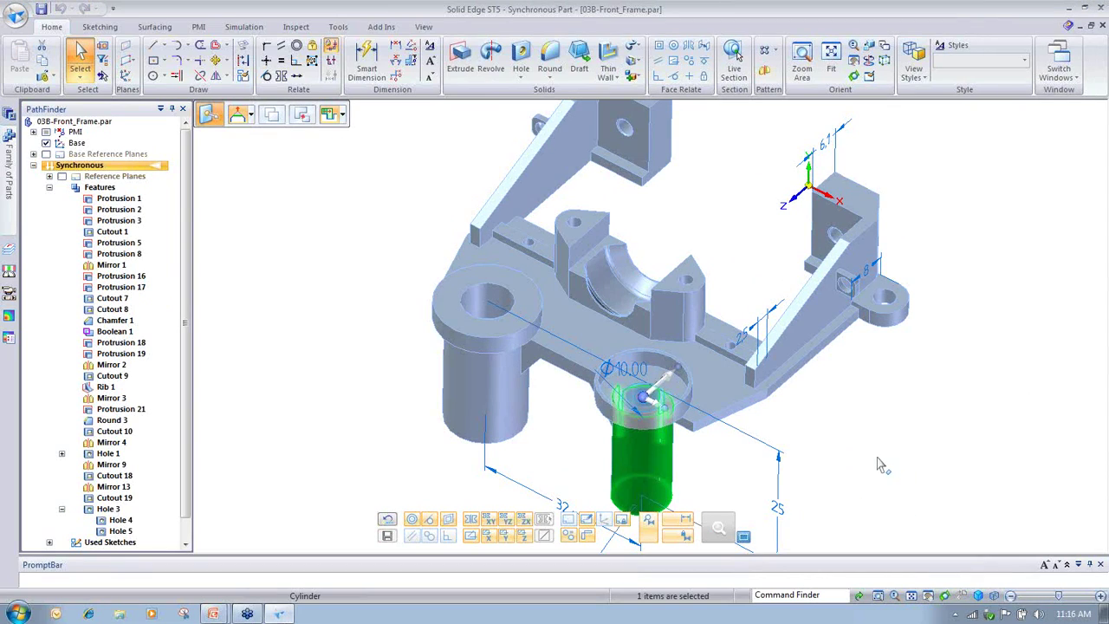
left_click(651, 394)
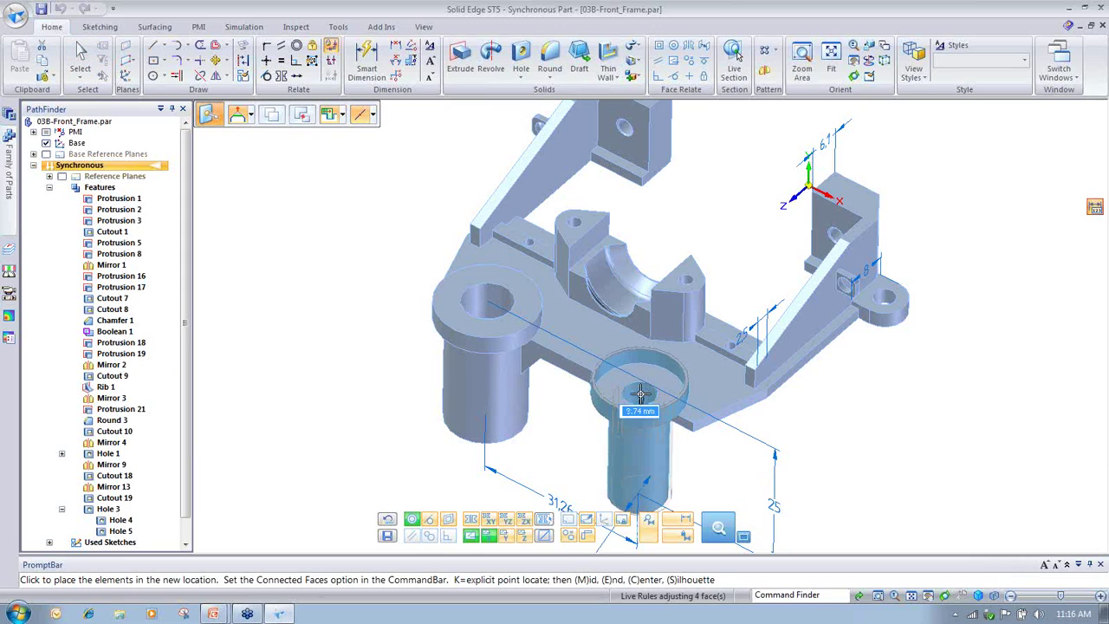
left_click(640, 395)
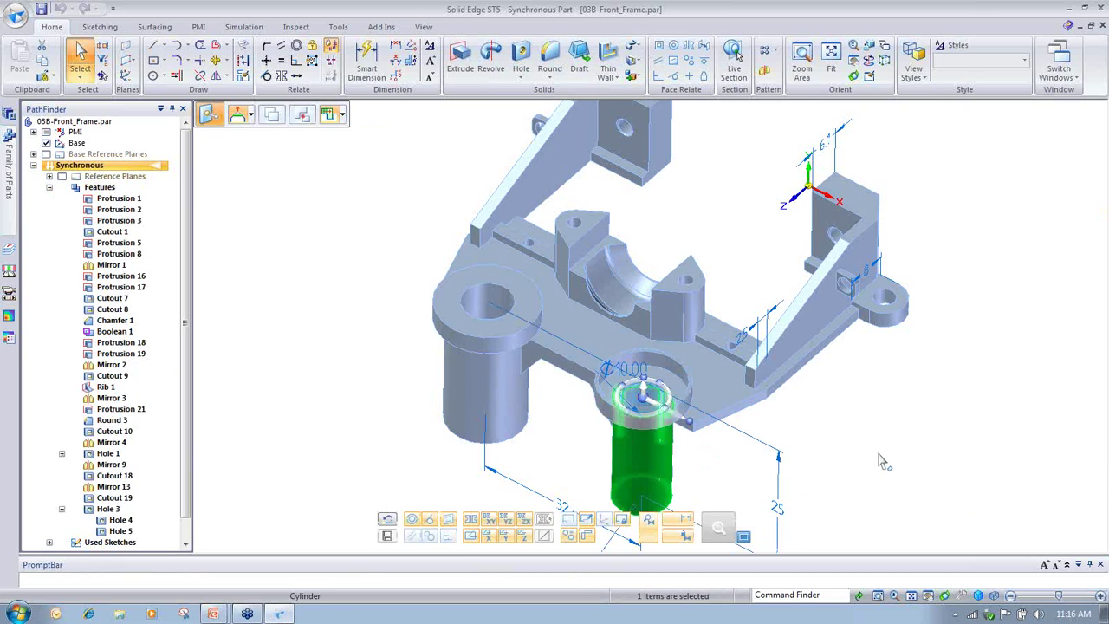
- Set the centre distance between the two cylindrical bosses to 35 mm, moving both sides symmetrically
middle_click_drag(884, 462, 822, 461)
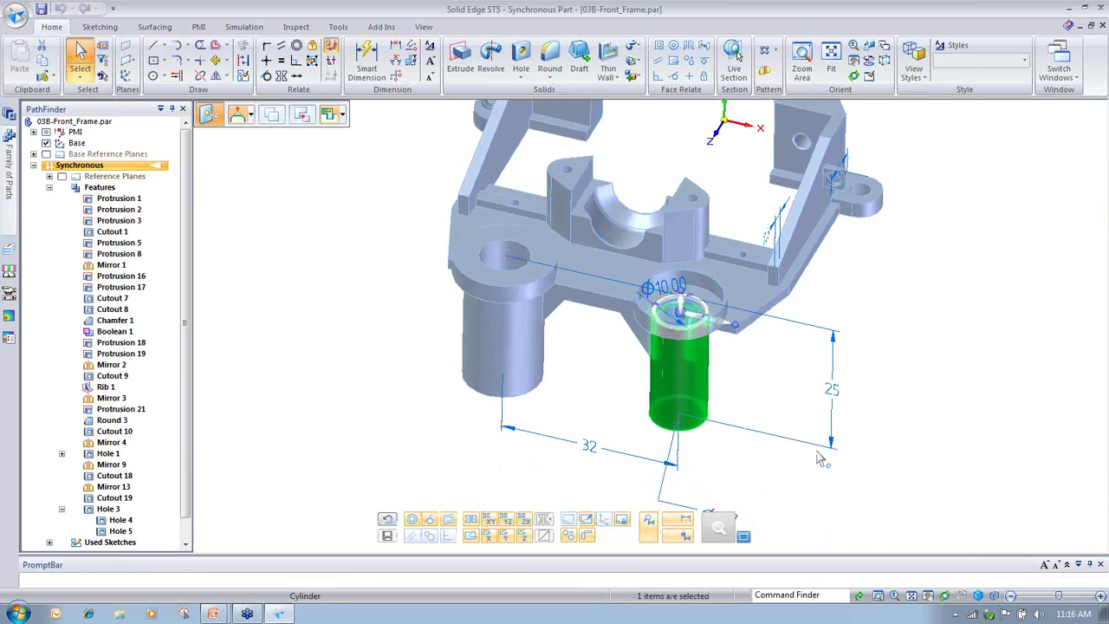
left_click(589, 445)
left_click(589, 491)
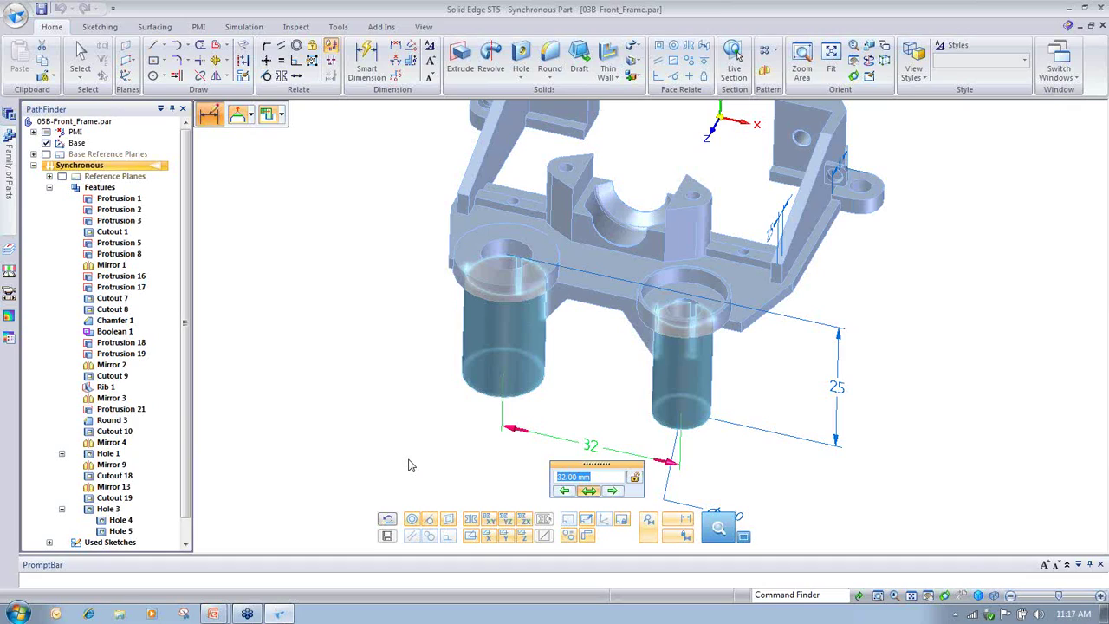
left_click(590, 491)
key("Escape")
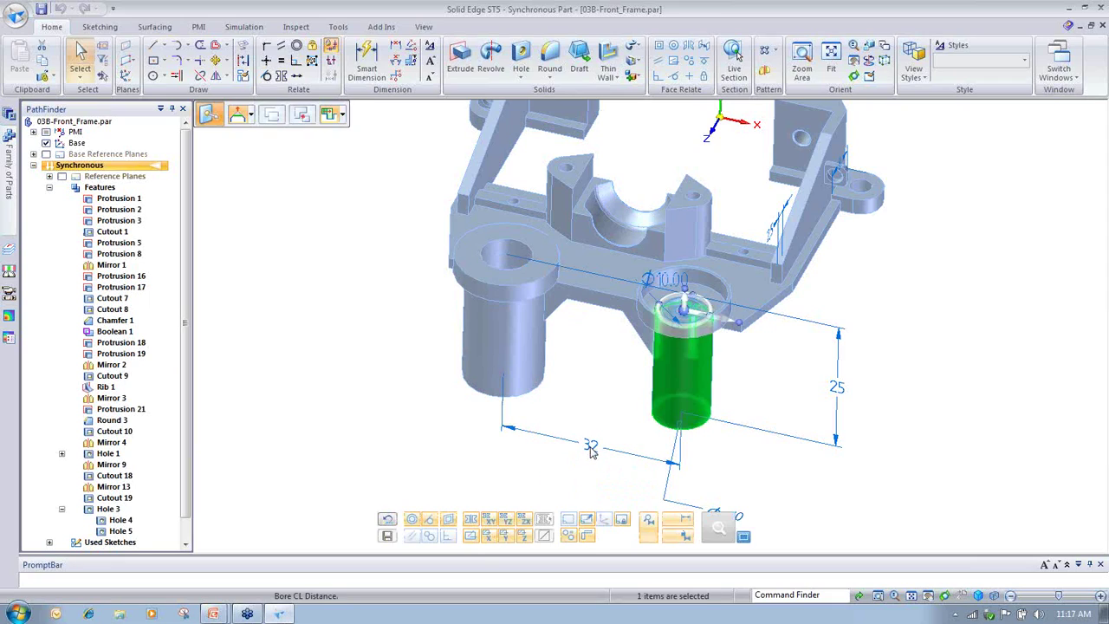
left_click(591, 447)
left_click(592, 446)
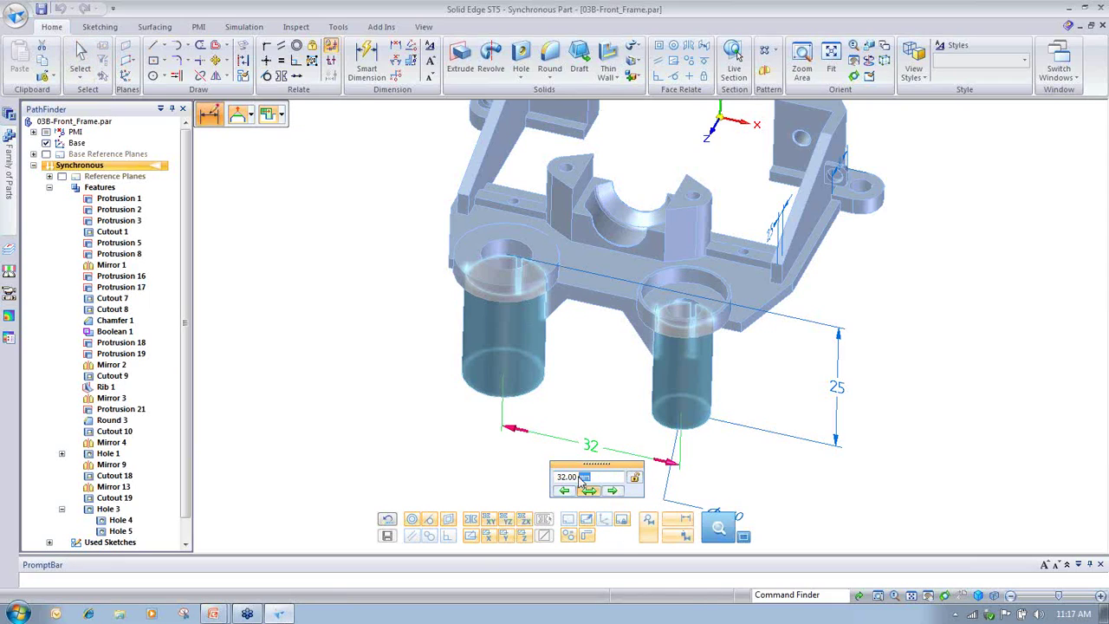
type("35")
key("Return")
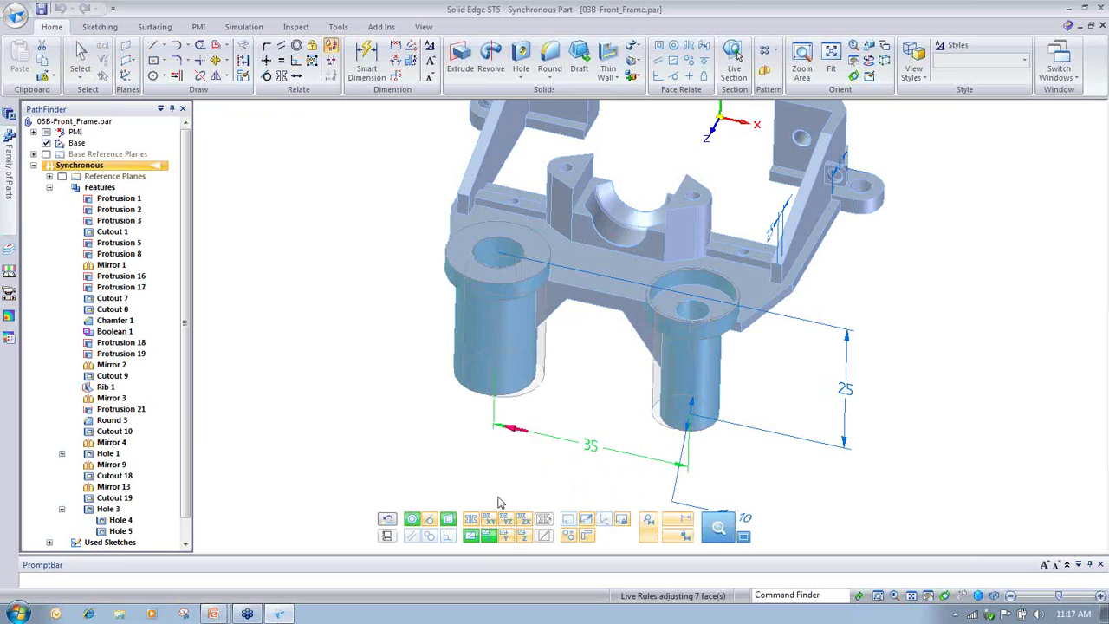
key("Escape")
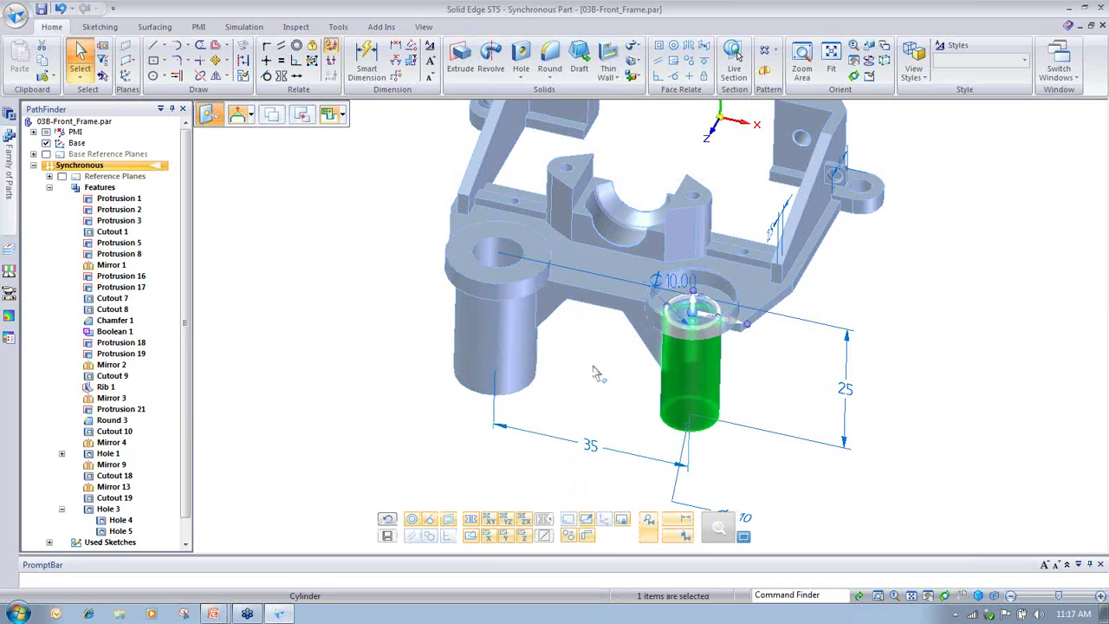
- Clear the selection and open the 6.1 mm dimension on the arm's end block for editing
left_click(945, 398)
middle_click_drag(945, 403, 924, 411)
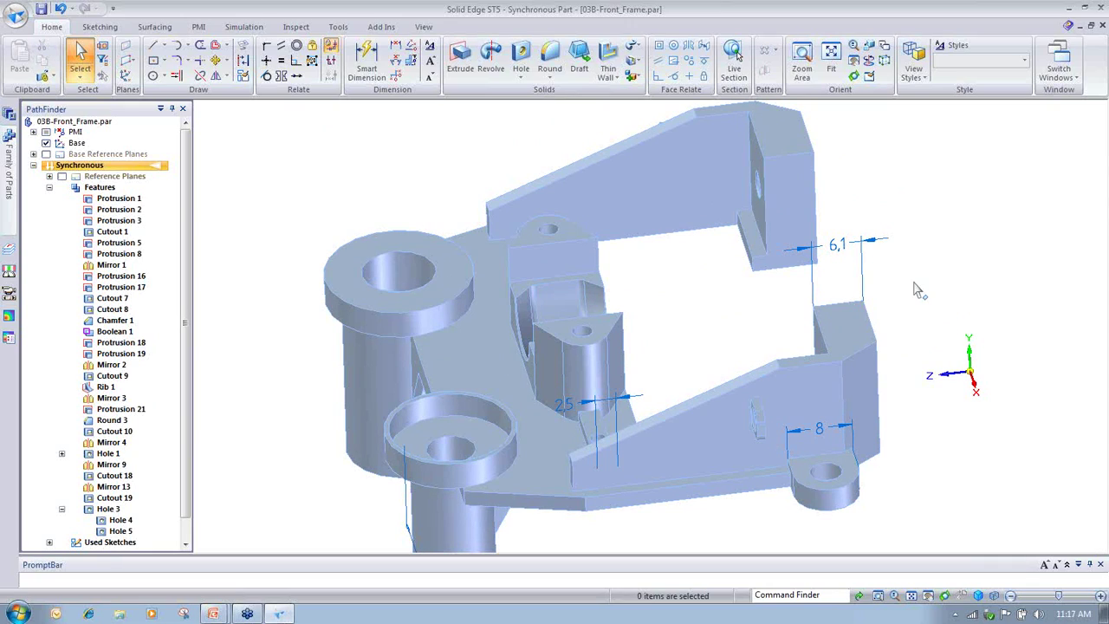
left_click(837, 248)
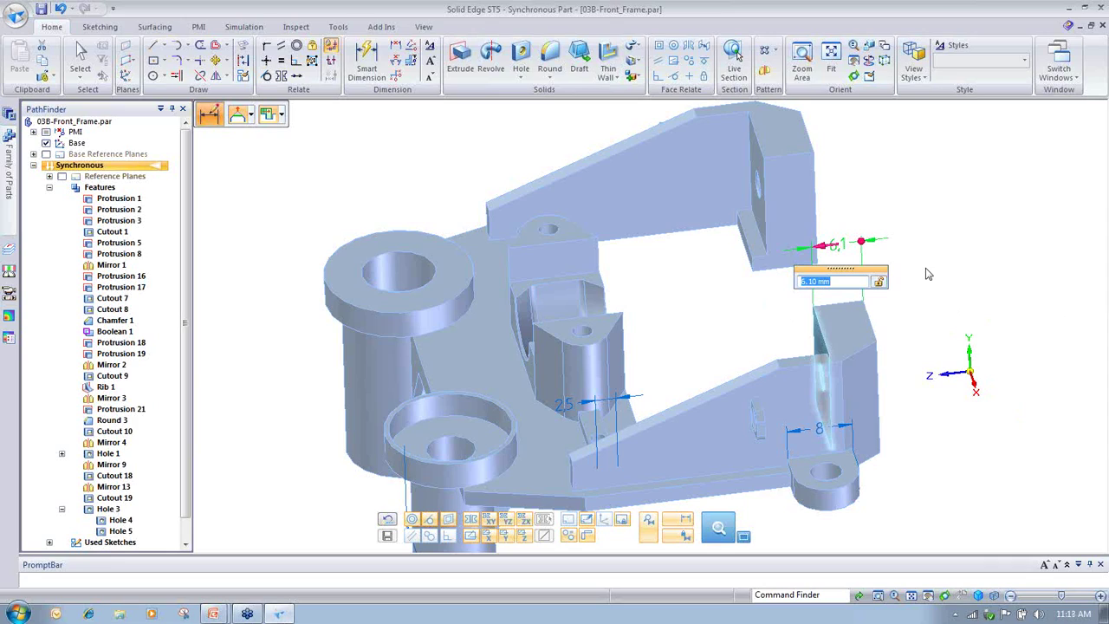
key("Escape")
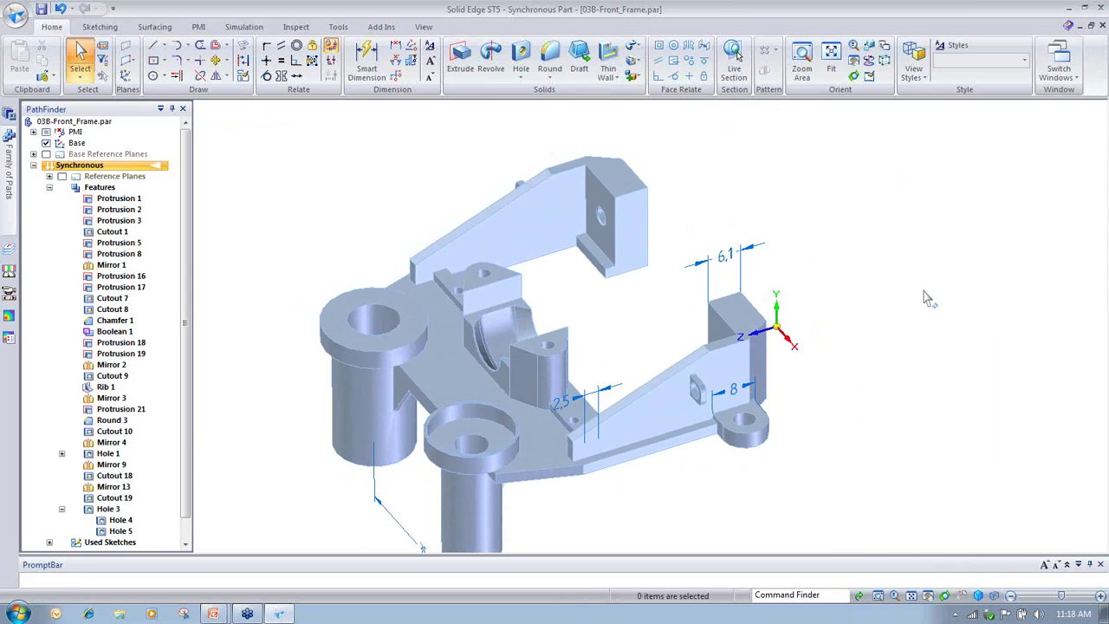
key("alt+Tab")
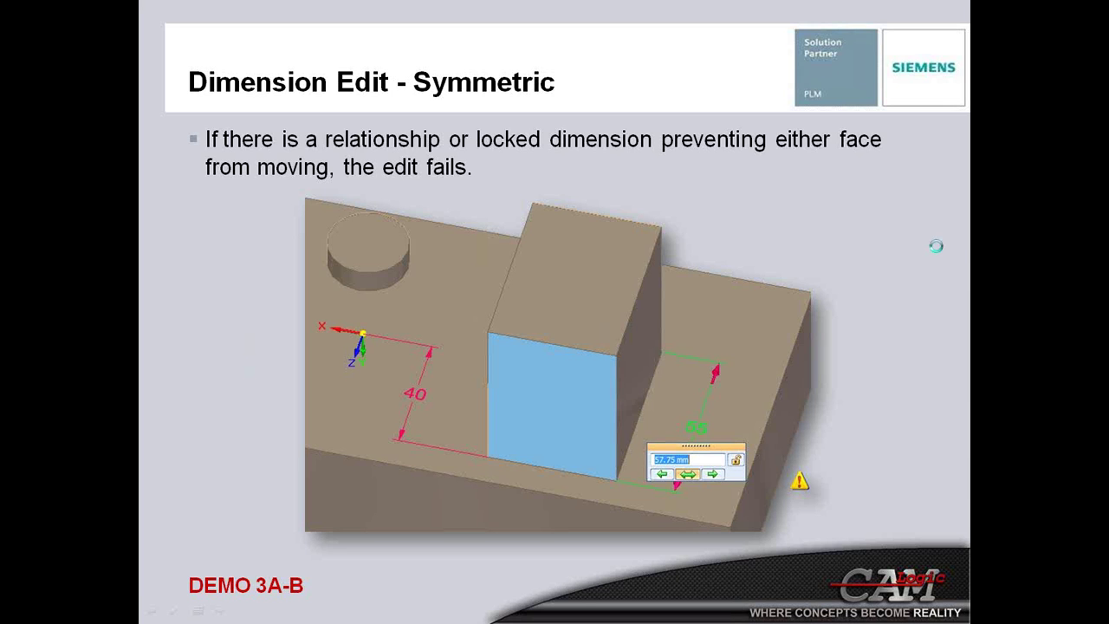
left_click(937, 247)
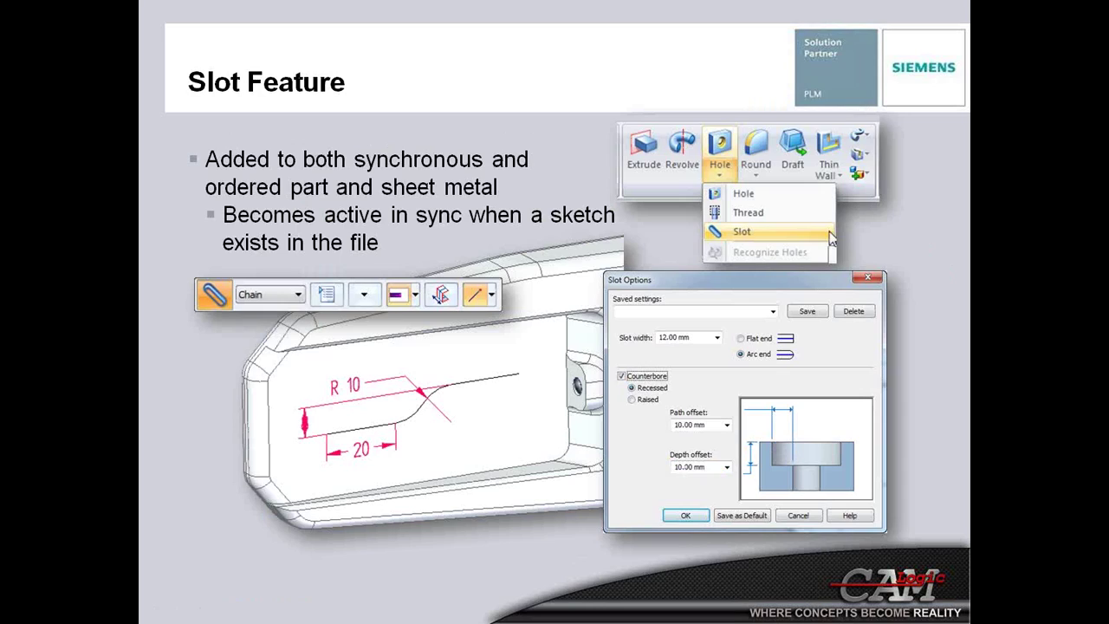
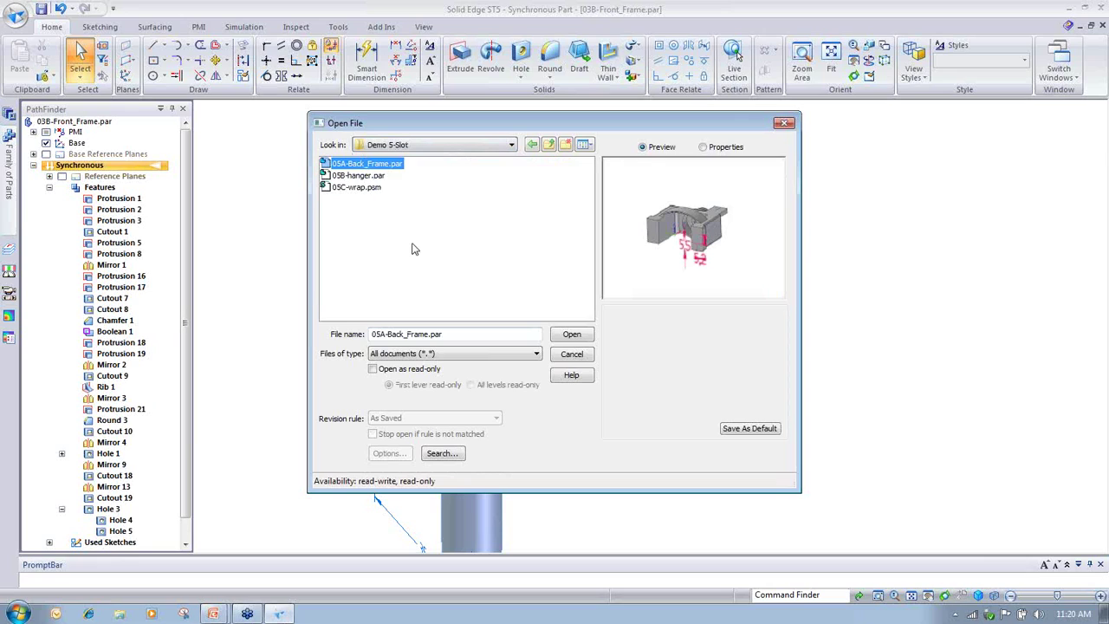
- Open 05A-Back_Frame.par from the Demo 5-Slot folder
left_click(572, 336)
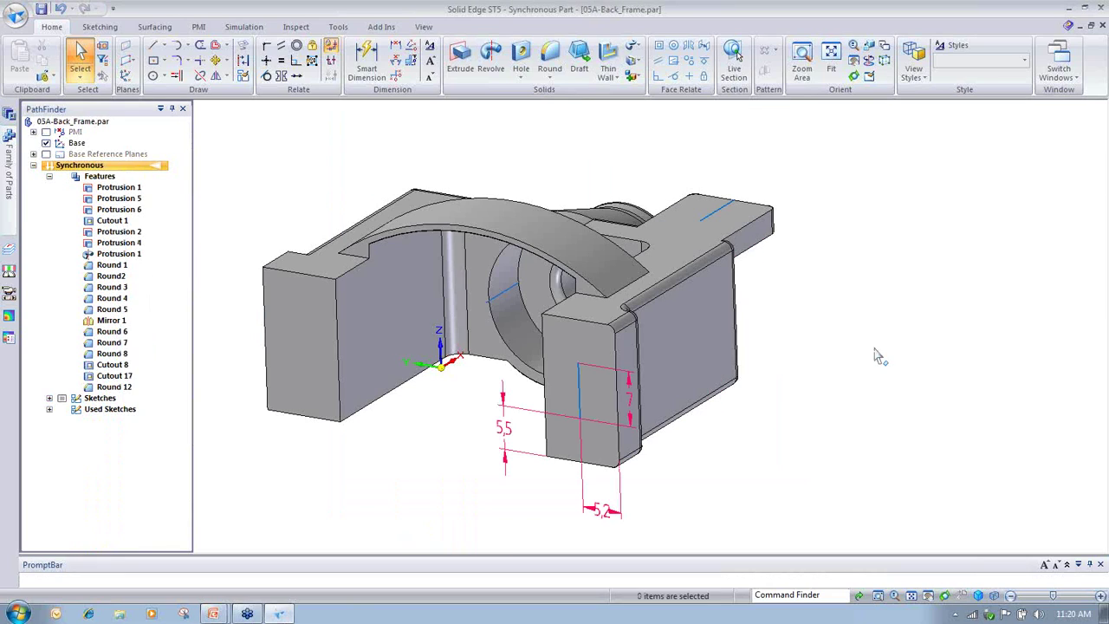
middle_click_drag(919, 405, 523, 369)
middle_click_drag(844, 379, 841, 421)
scroll(787, 456, "up", 2)
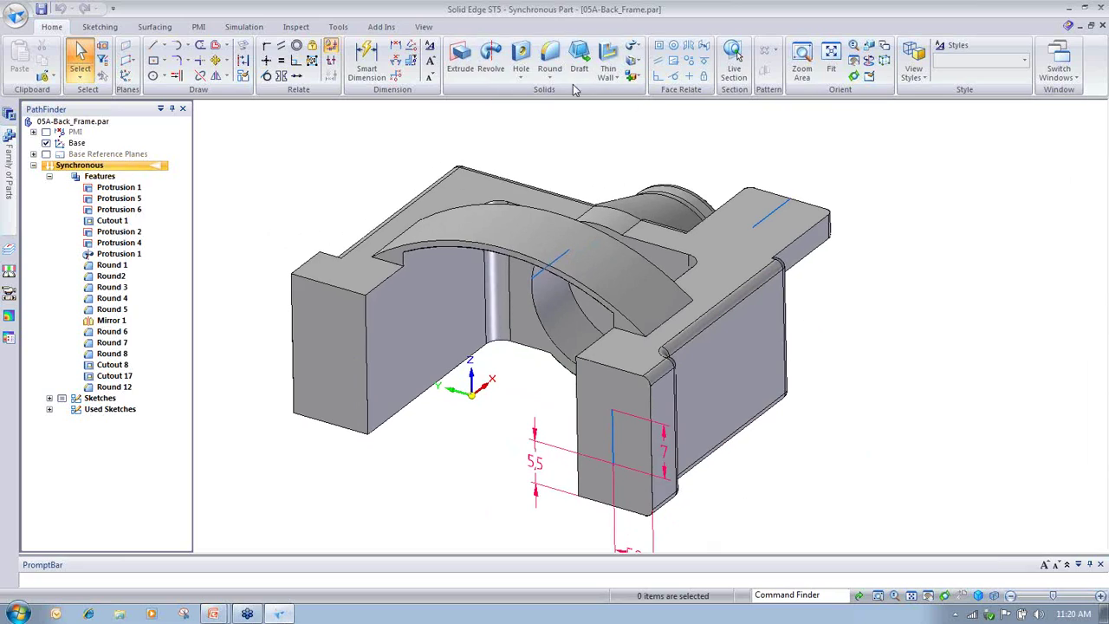
- Create a 4 mm wide arc-end slot with a raised counterbore along the 7 mm vertical sketch line on the leg's end face
left_click(521, 77)
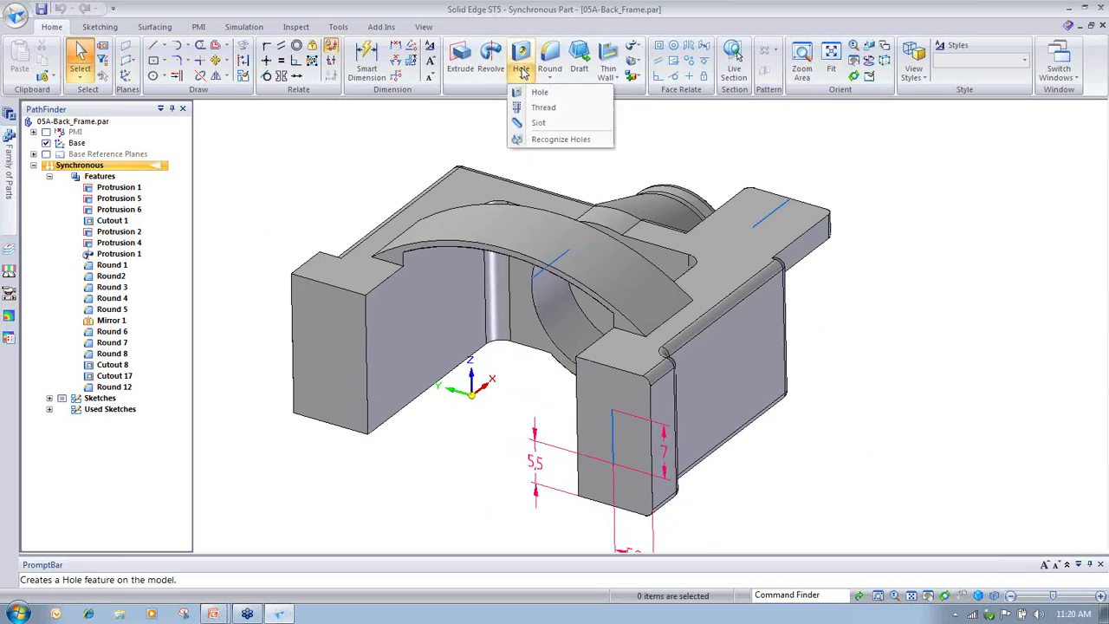
left_click(538, 125)
scroll(737, 384, "up", 3)
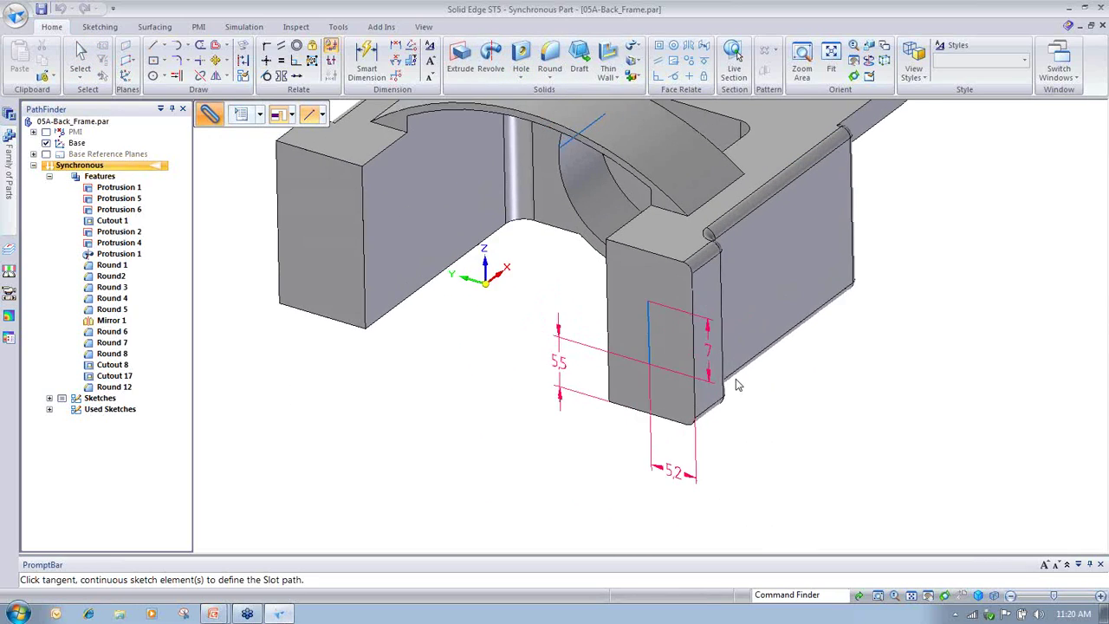
left_click(656, 341)
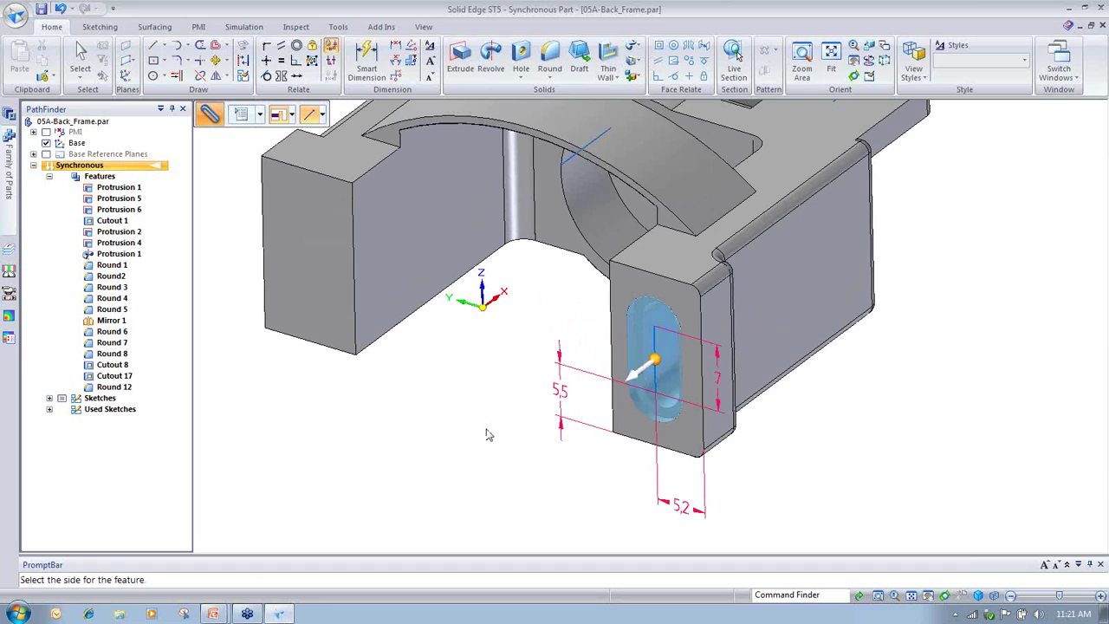
left_click(238, 115)
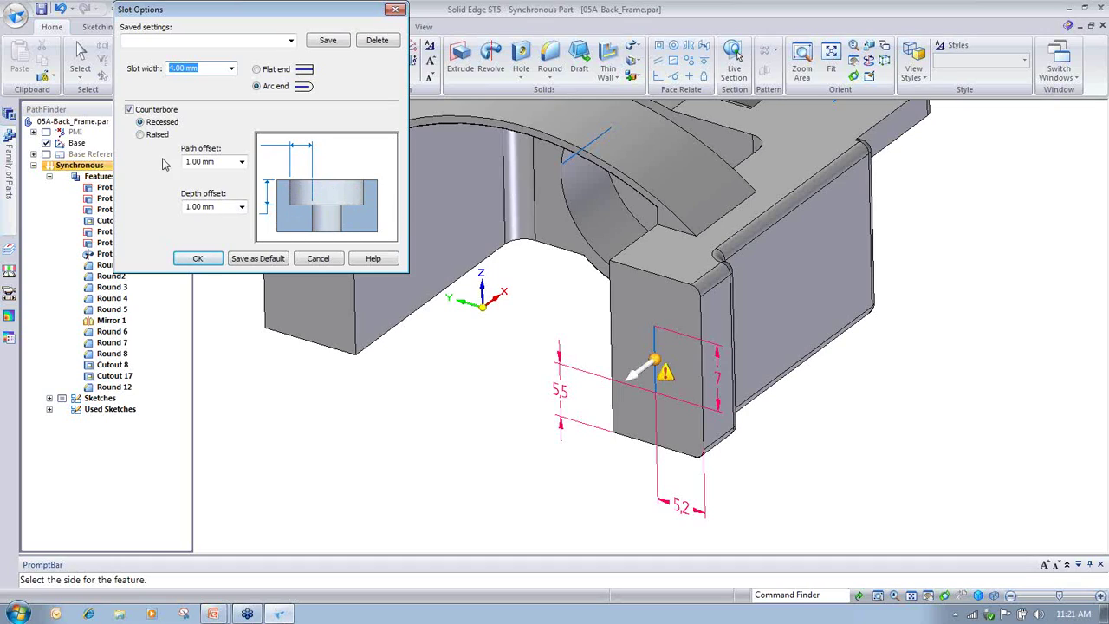
left_click(140, 134)
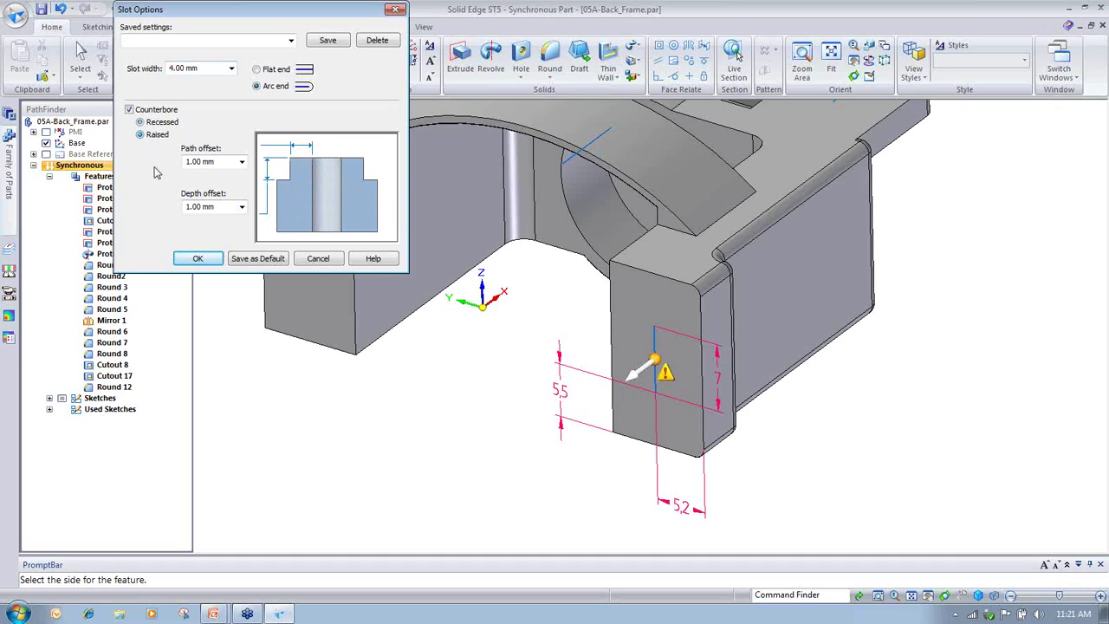
left_click(198, 258)
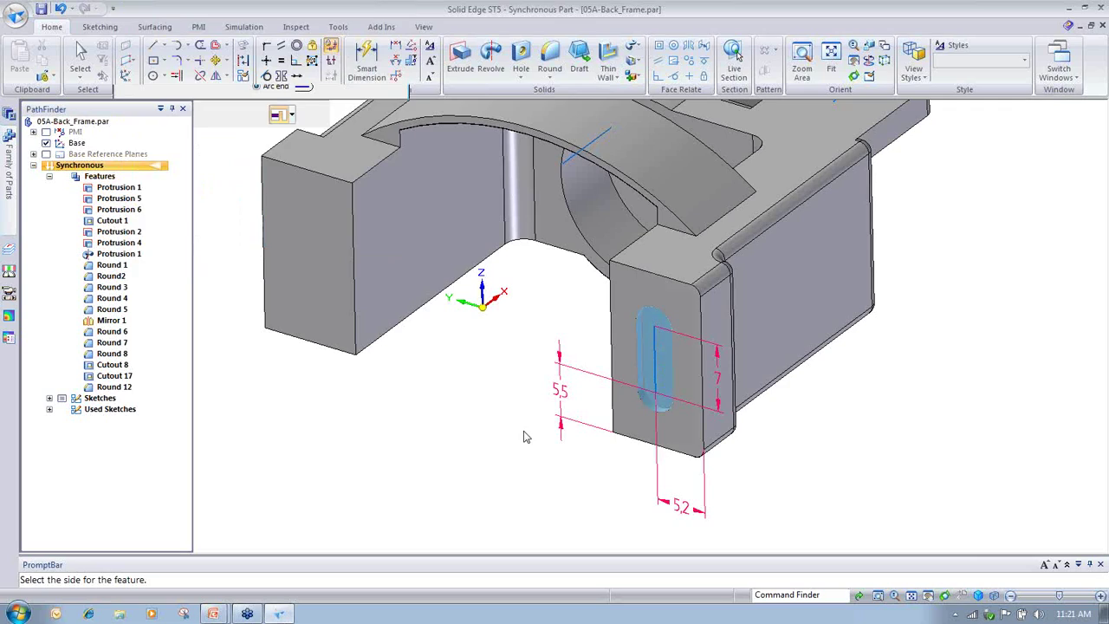
left_click(945, 426)
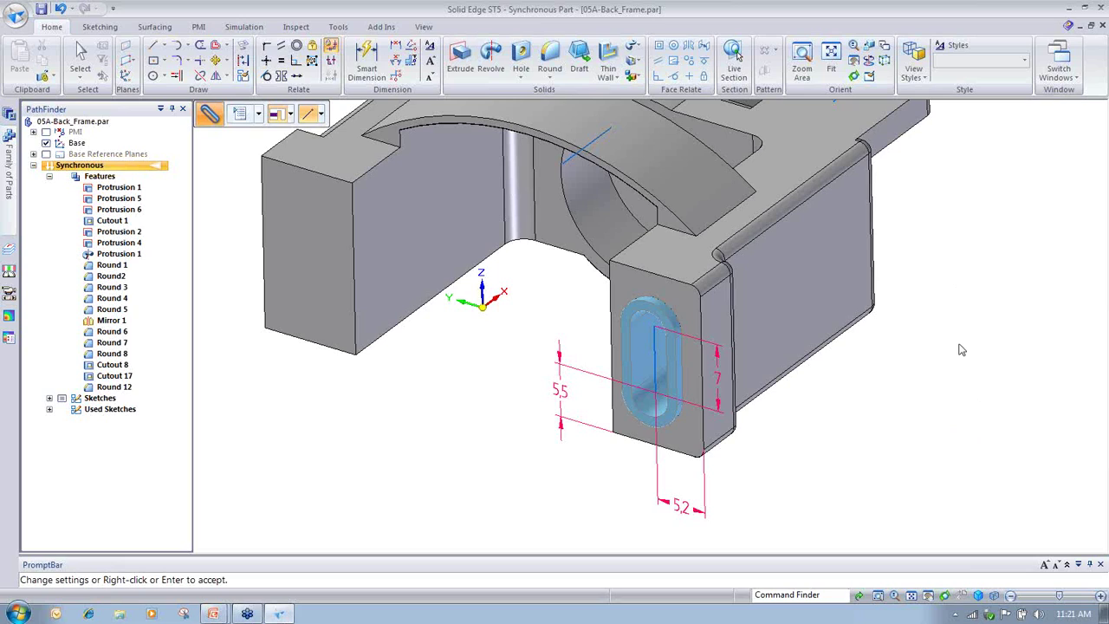
right_click(966, 379)
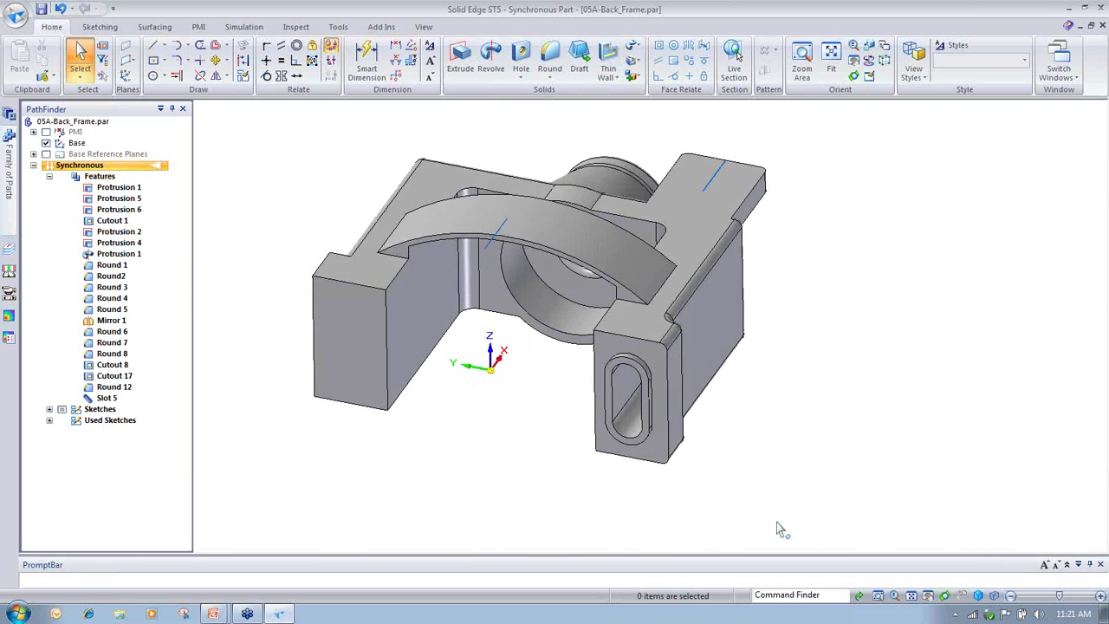
- Edit the slot on the leg's end face and change its counterbore from raised to recessed
left_click(612, 444)
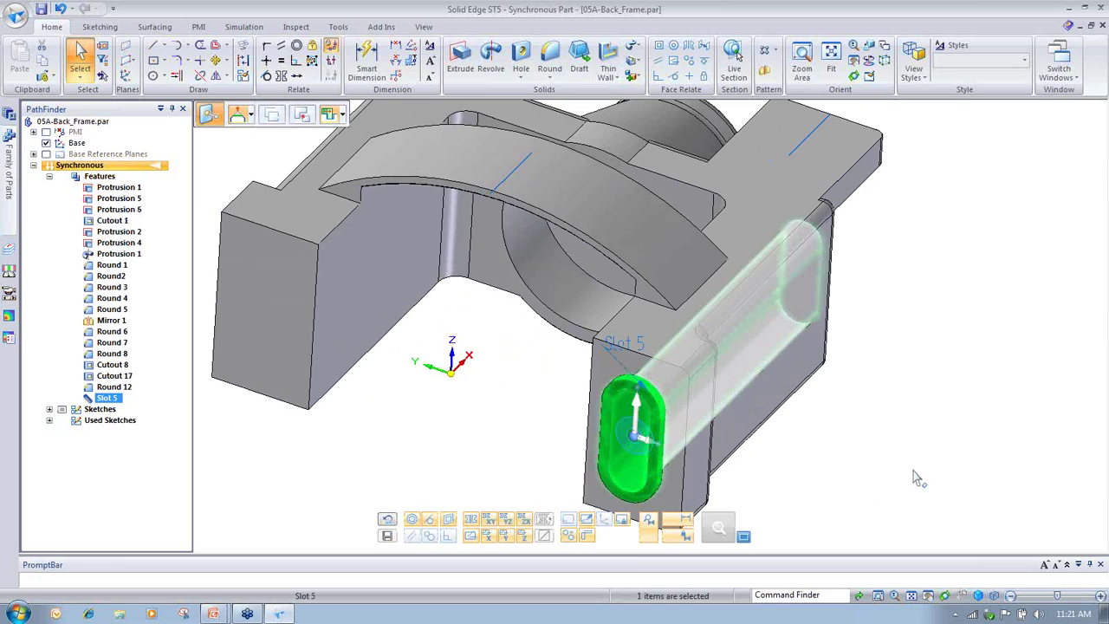
left_click(622, 345)
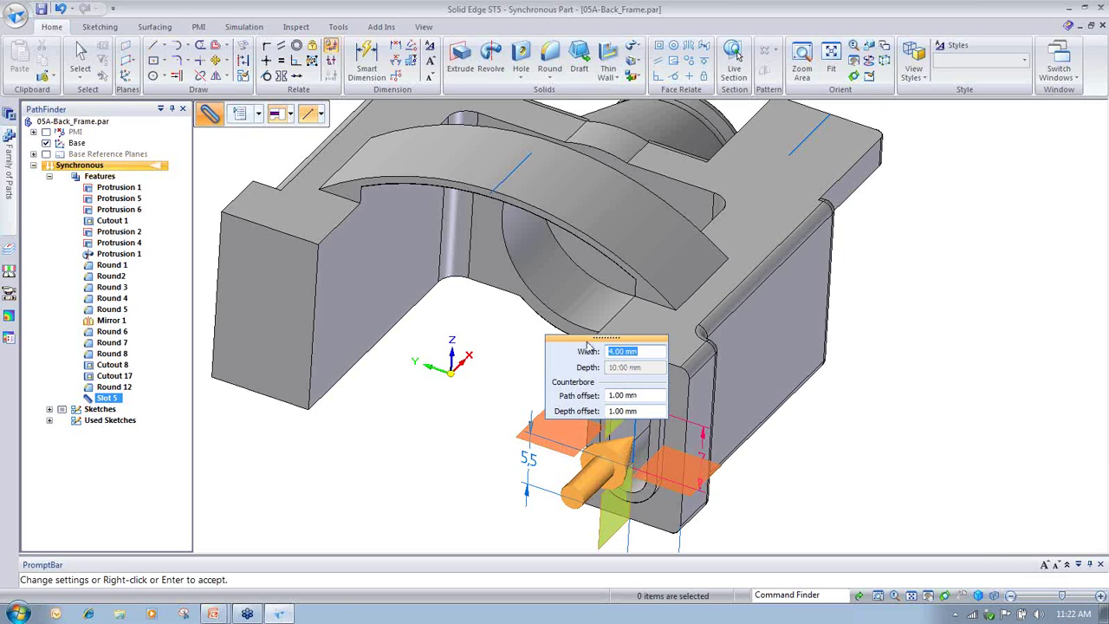
left_click(239, 115)
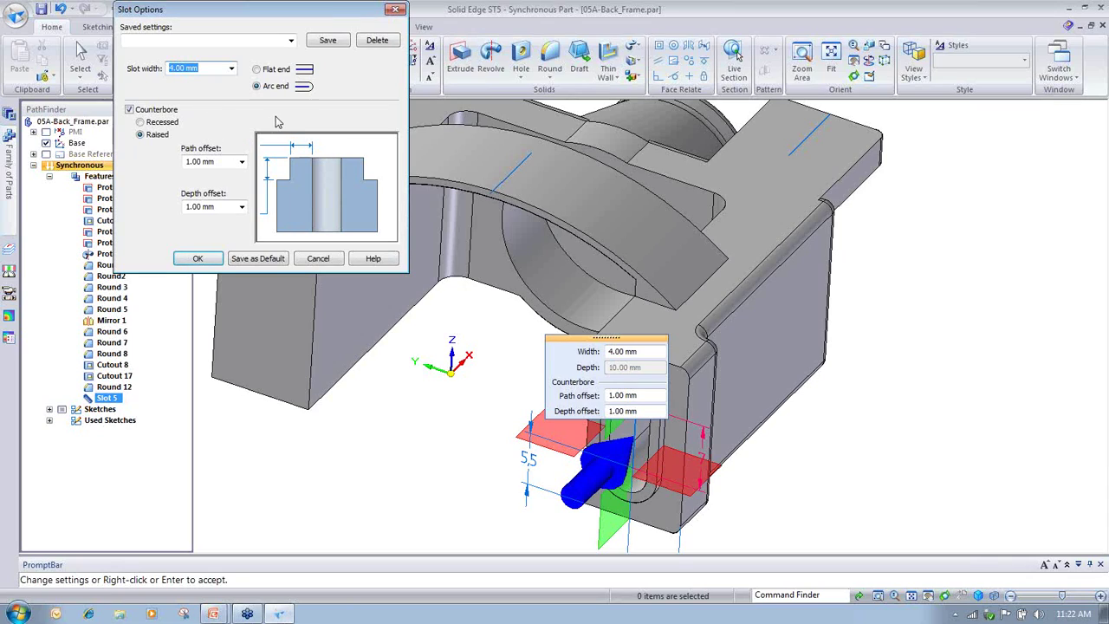
left_click(148, 123)
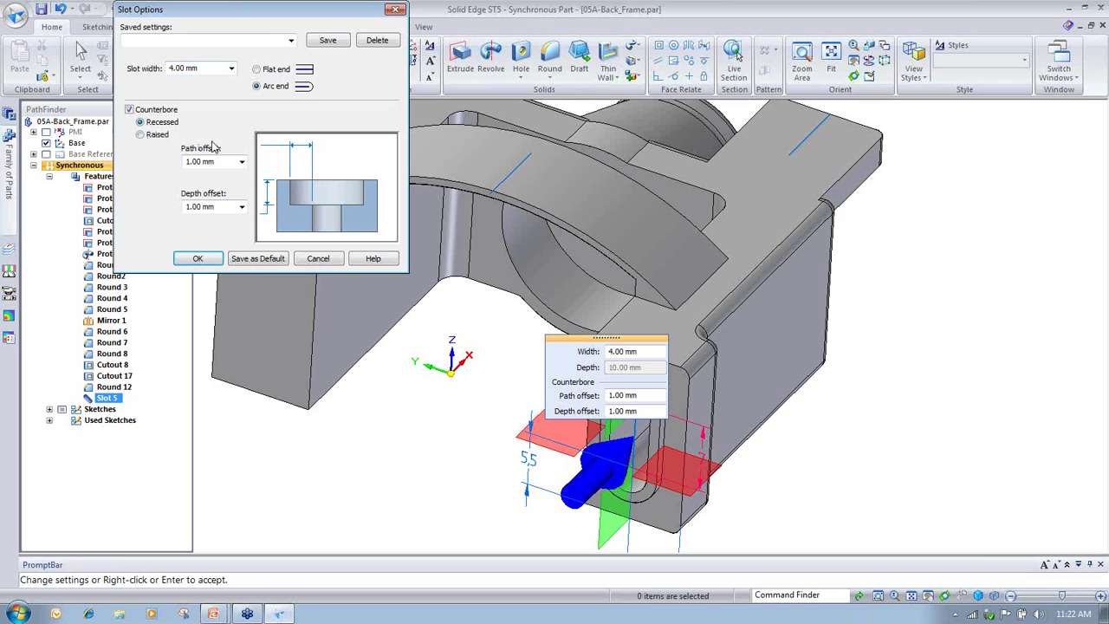
left_click(198, 259)
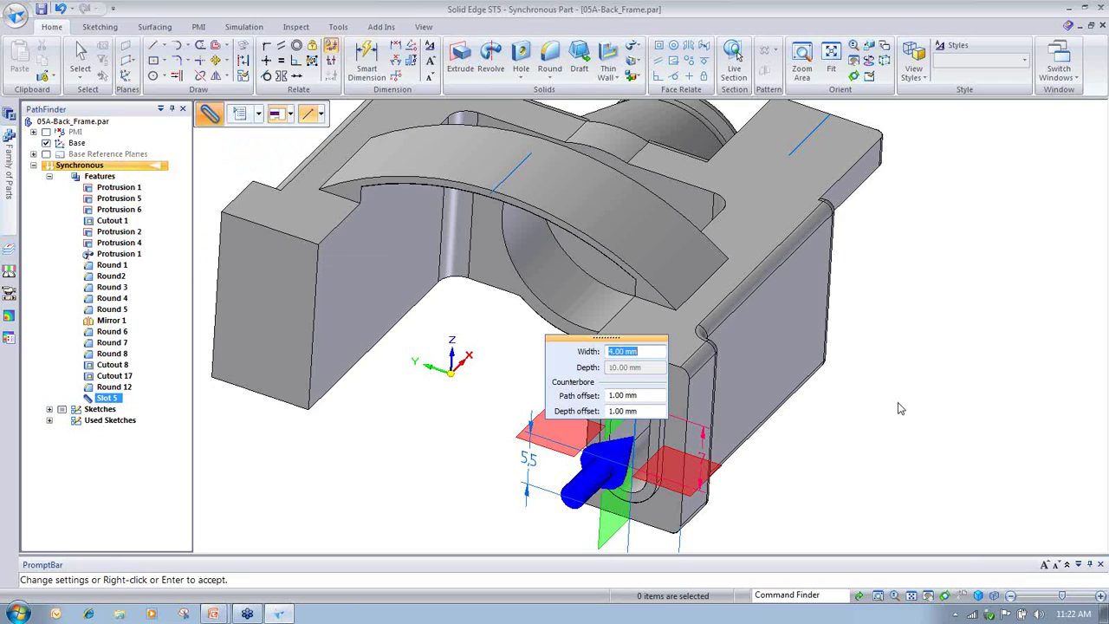
right_click(900, 411)
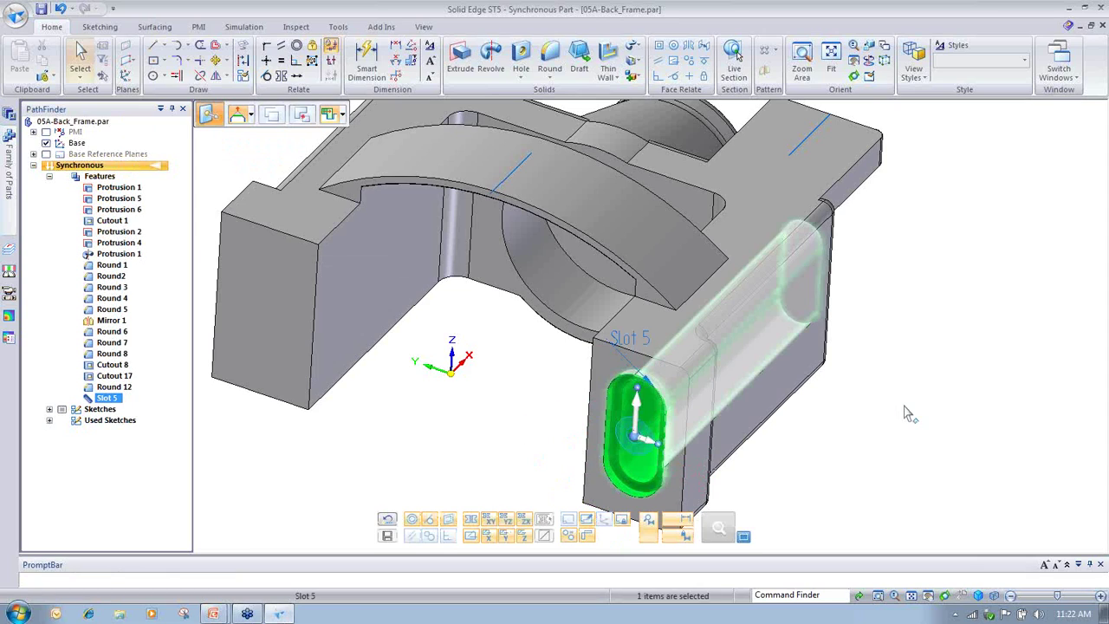
left_click(958, 381)
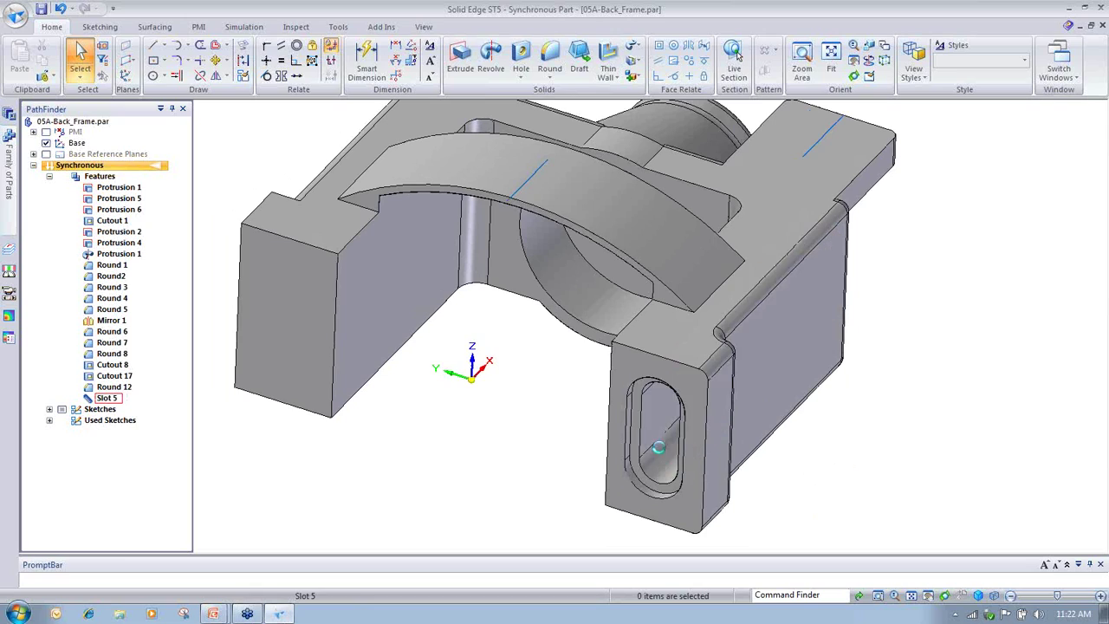
- Mirror the recessed slot about the frame's central plane onto the end face of the opposite leg
left_click(651, 426)
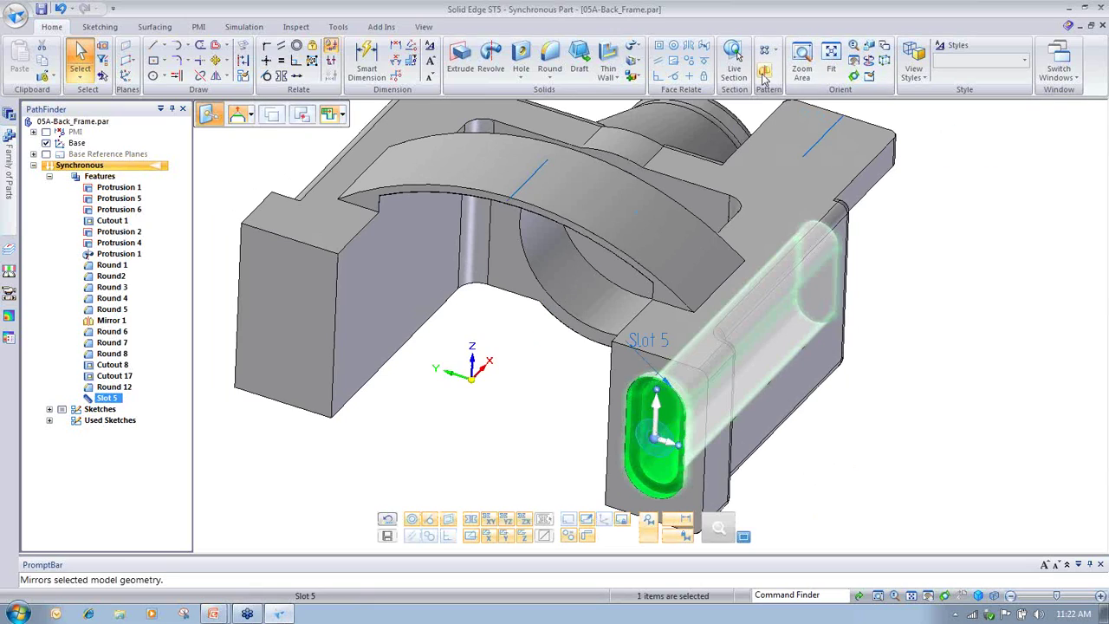
left_click(764, 70)
left_click(478, 351)
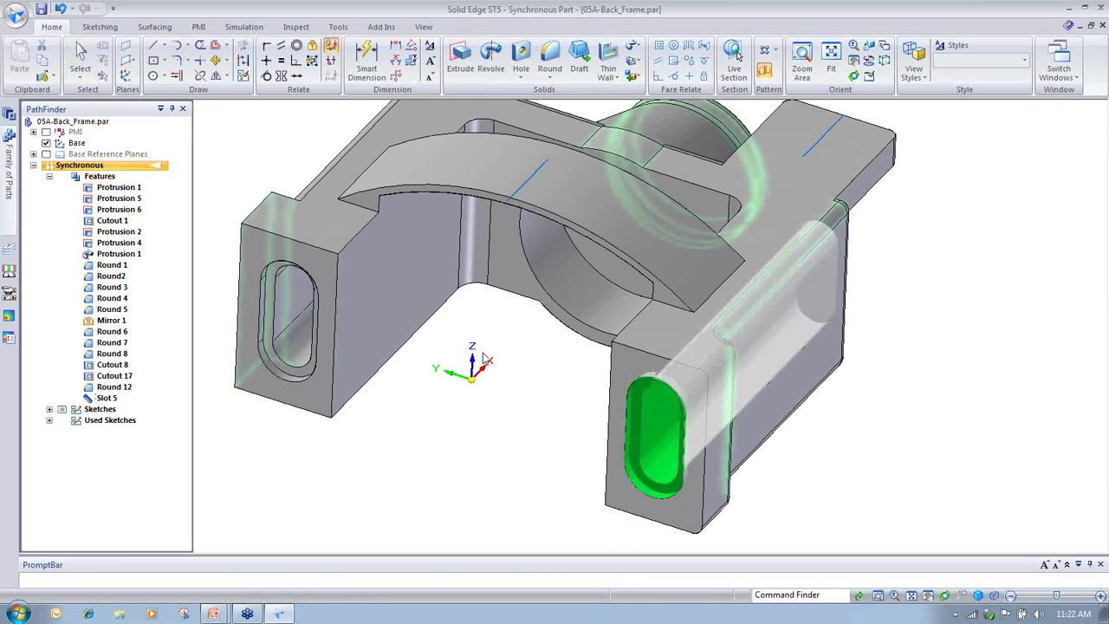
left_click(966, 350)
middle_click_drag(752, 410, 539, 390)
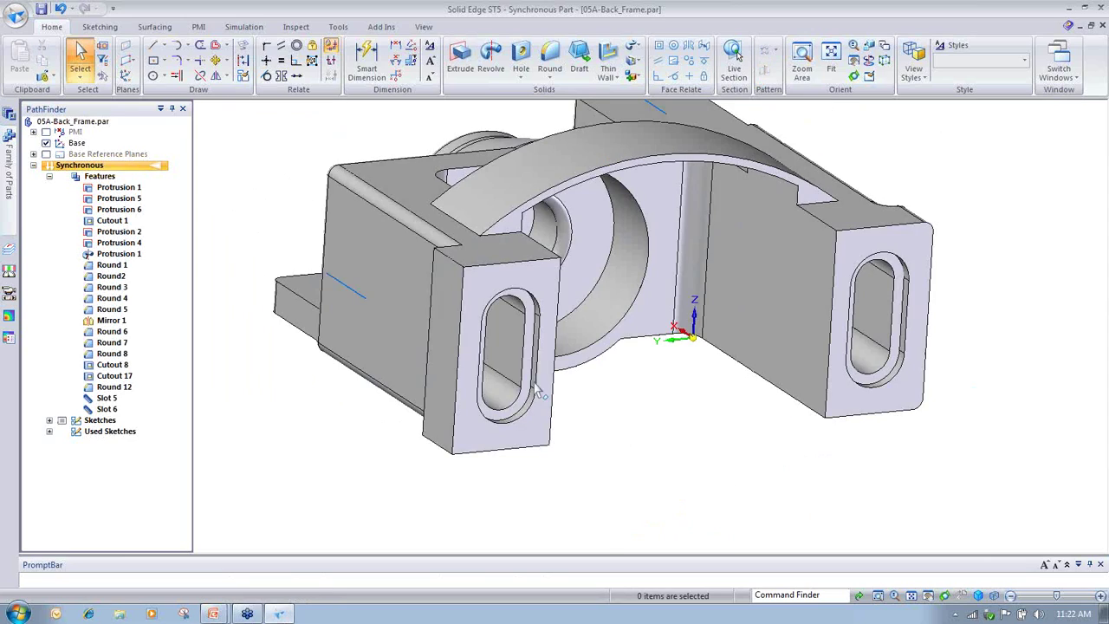
middle_click_drag(963, 407, 965, 406)
middle_click_drag(835, 339, 299, 297)
middle_click_drag(462, 372, 886, 405)
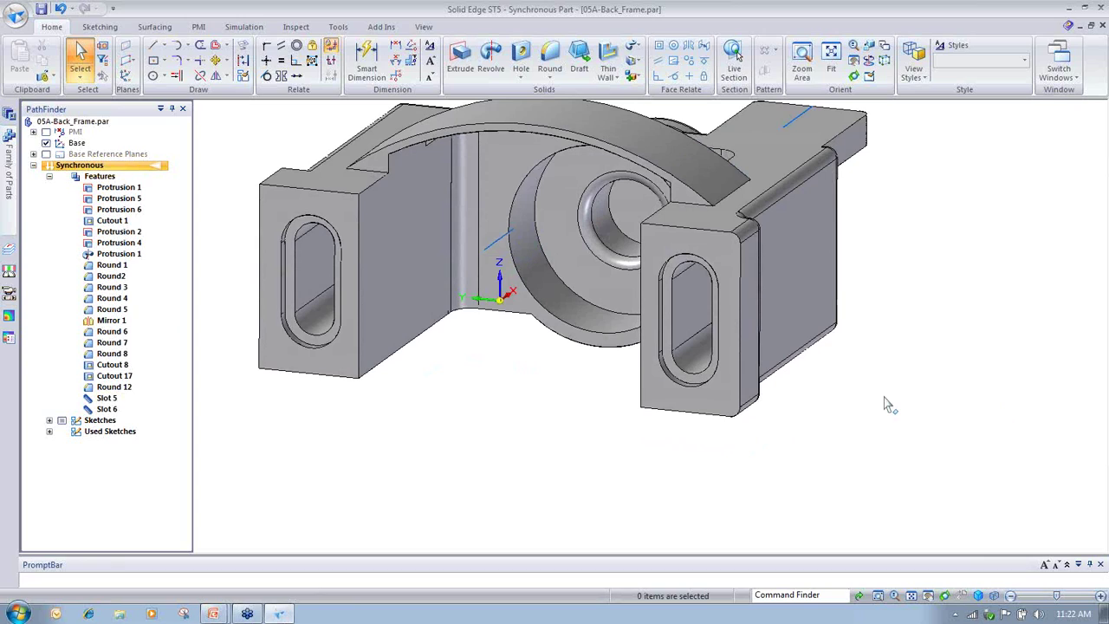
scroll(475, 343, "down", 1)
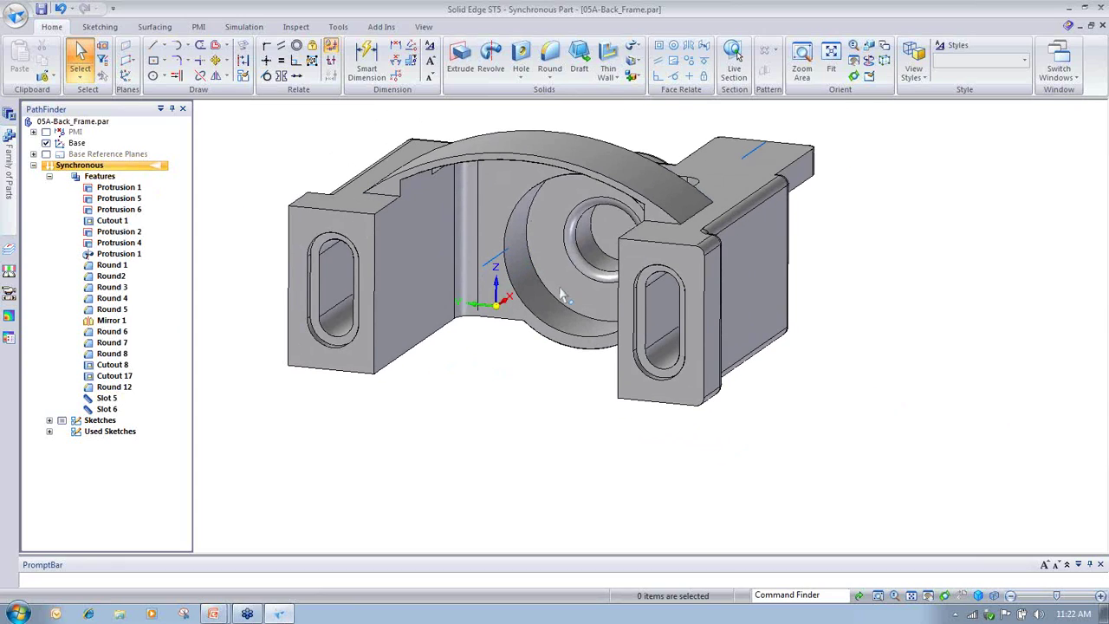
- Create a 4 mm wide arc-end slot with a recessed counterbore, 1 mm path and depth offsets, along the sketch line on one rear tab
middle_click_drag(746, 438, 895, 353)
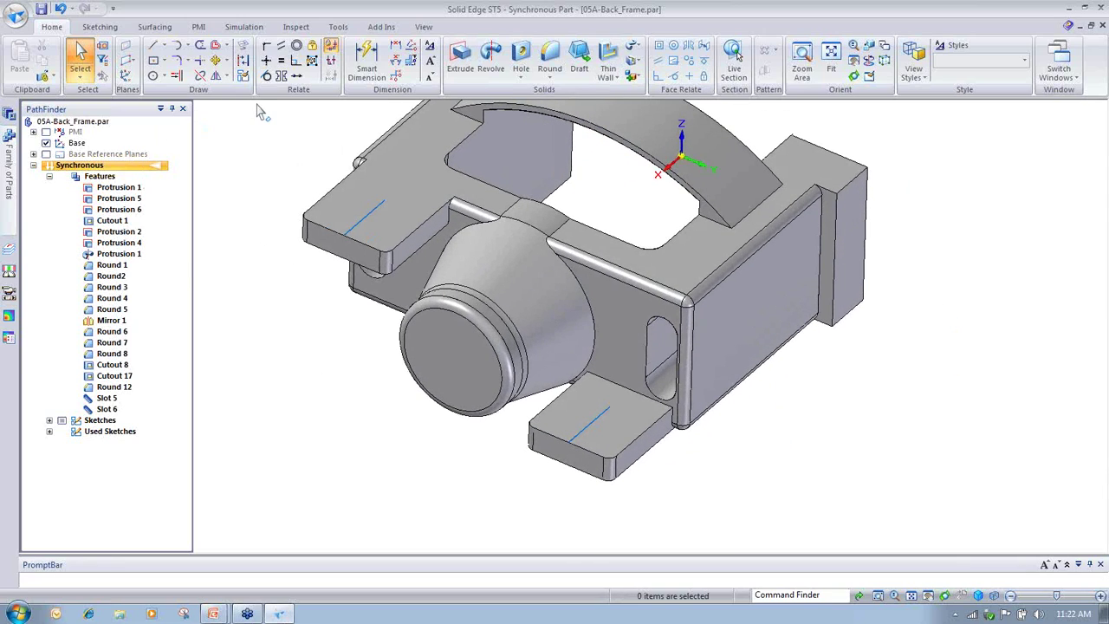
left_click(521, 78)
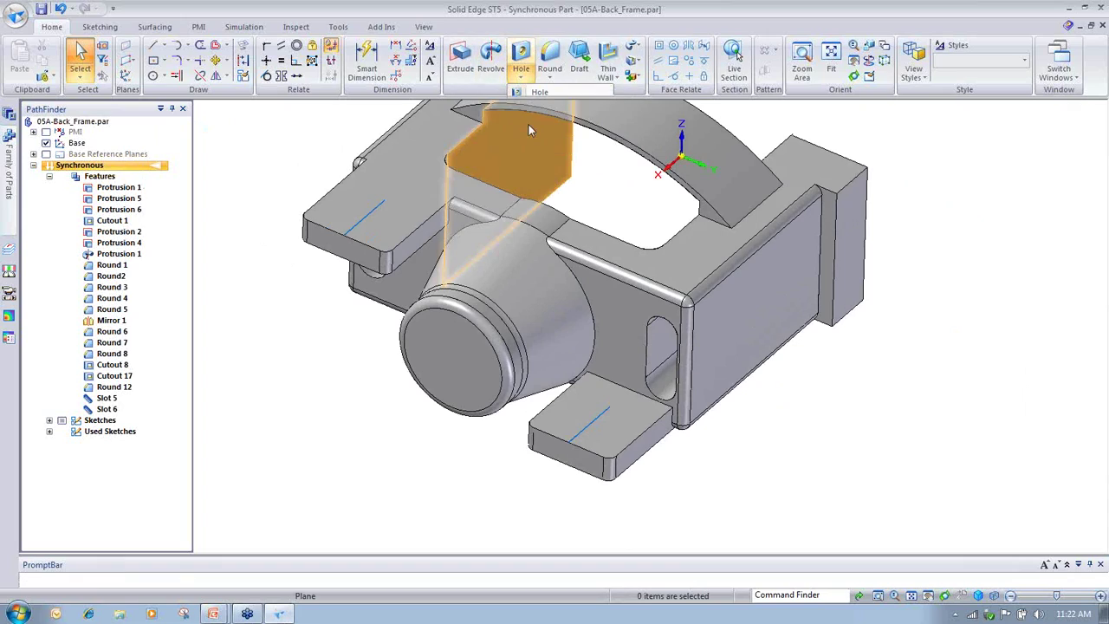
left_click(512, 116)
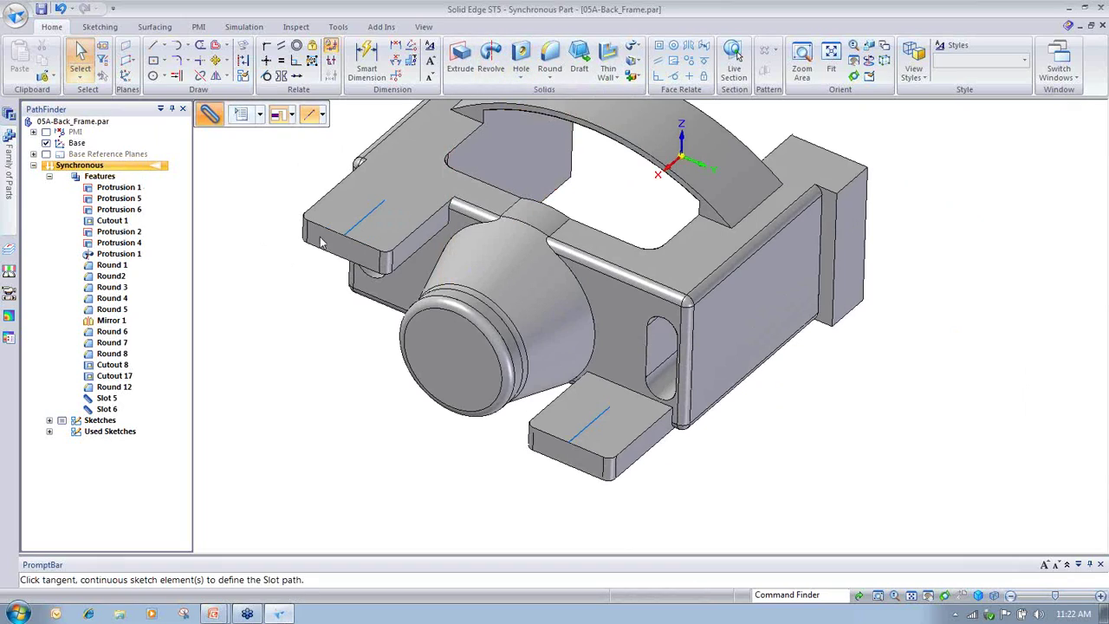
left_click(593, 423)
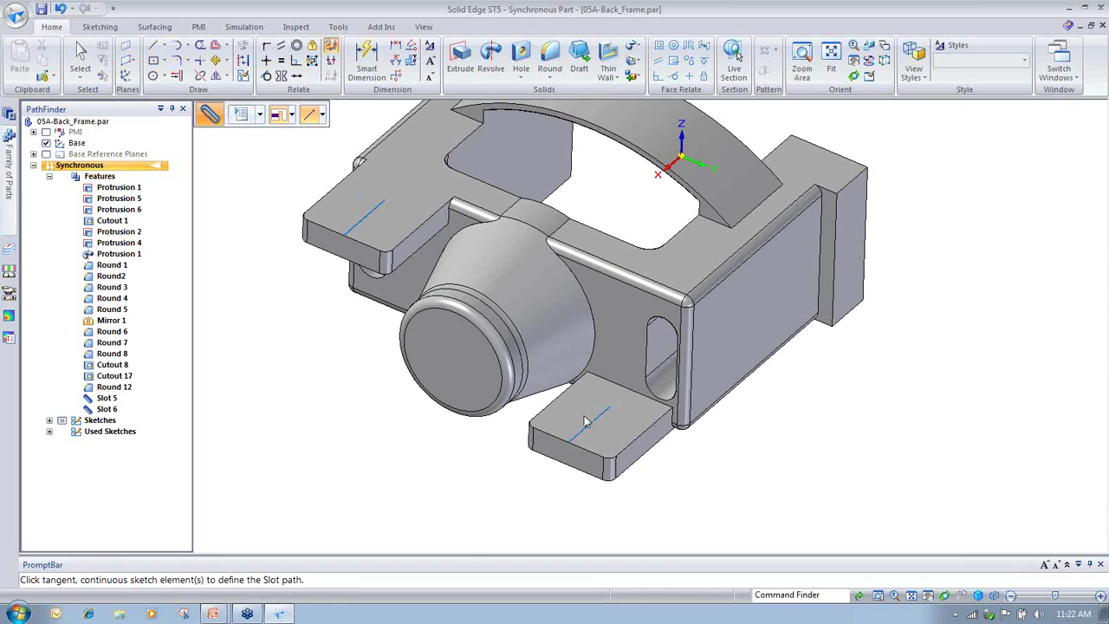
middle_click_drag(944, 382, 440, 293)
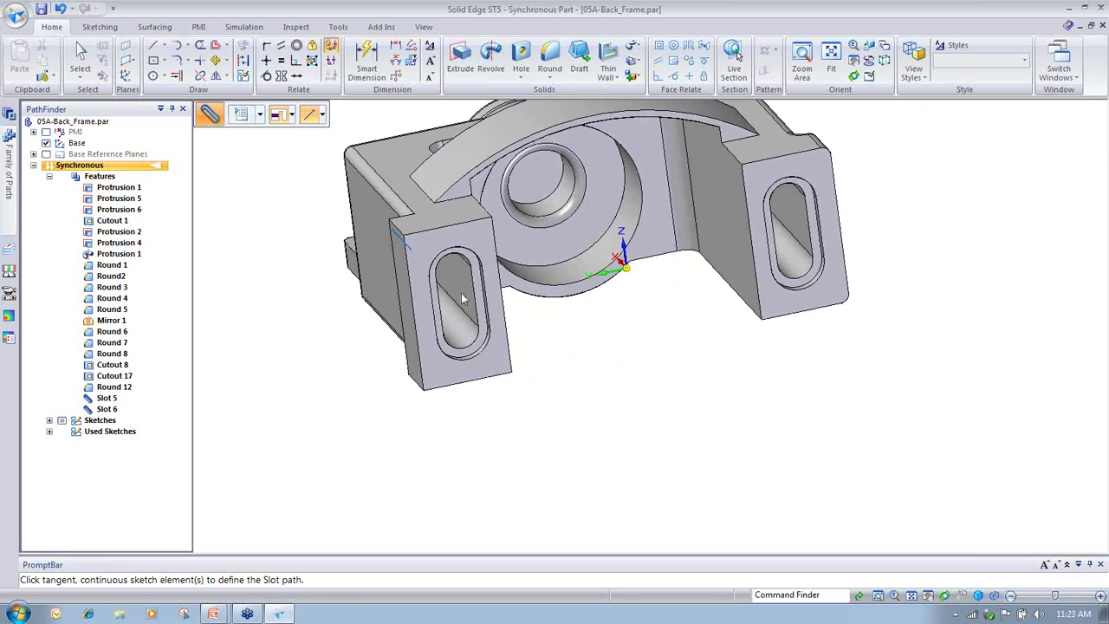
mouse_move(611, 481)
middle_mouse_down()
mouse_move(619, 472)
mouse_move(579, 481)
middle_mouse_up()
scroll(431, 451, "up", 3)
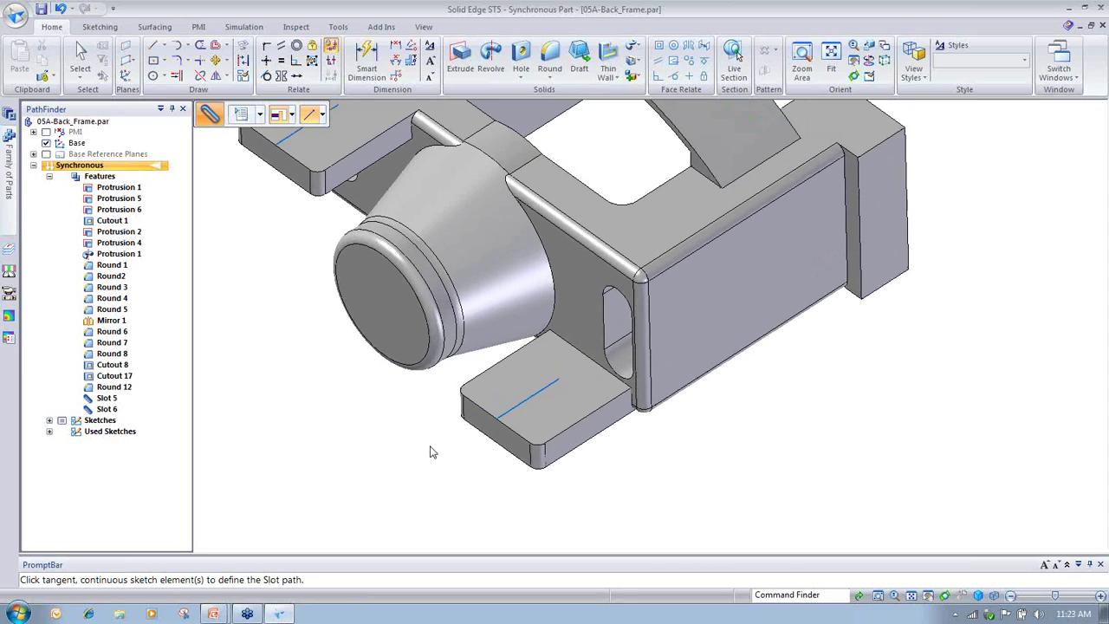
left_click(248, 118)
left_click(157, 124)
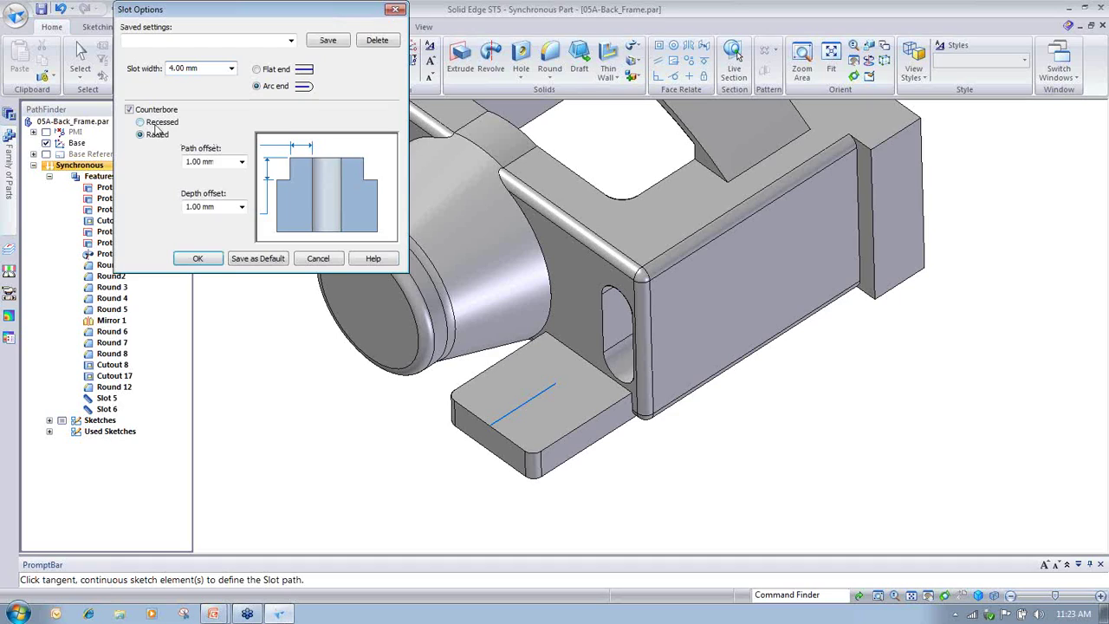
left_click(199, 259)
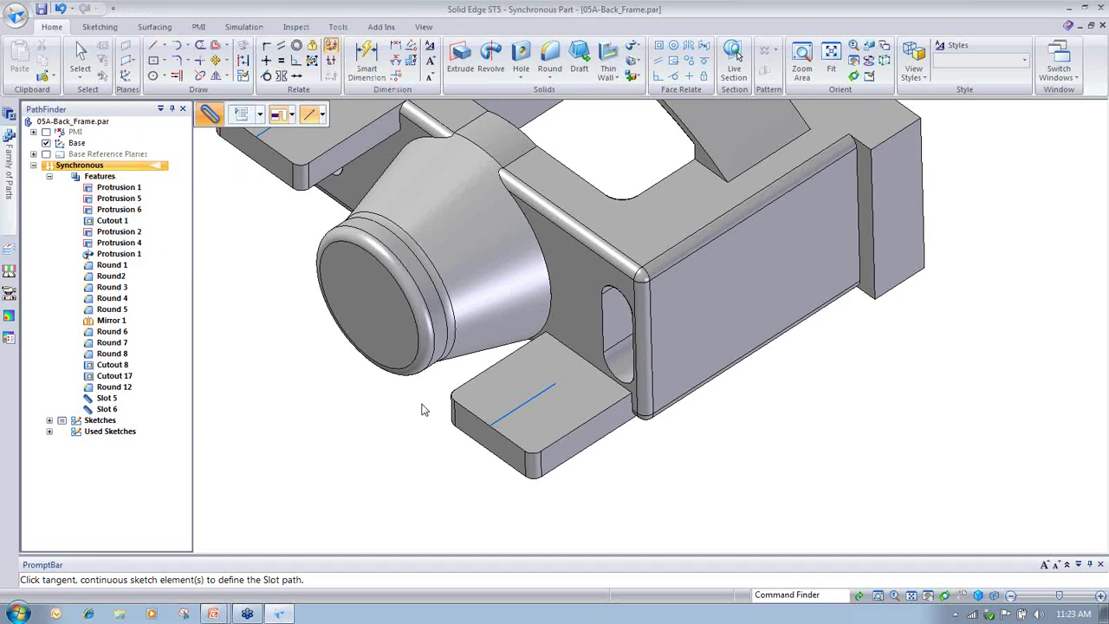
left_click(533, 403)
left_click(434, 489)
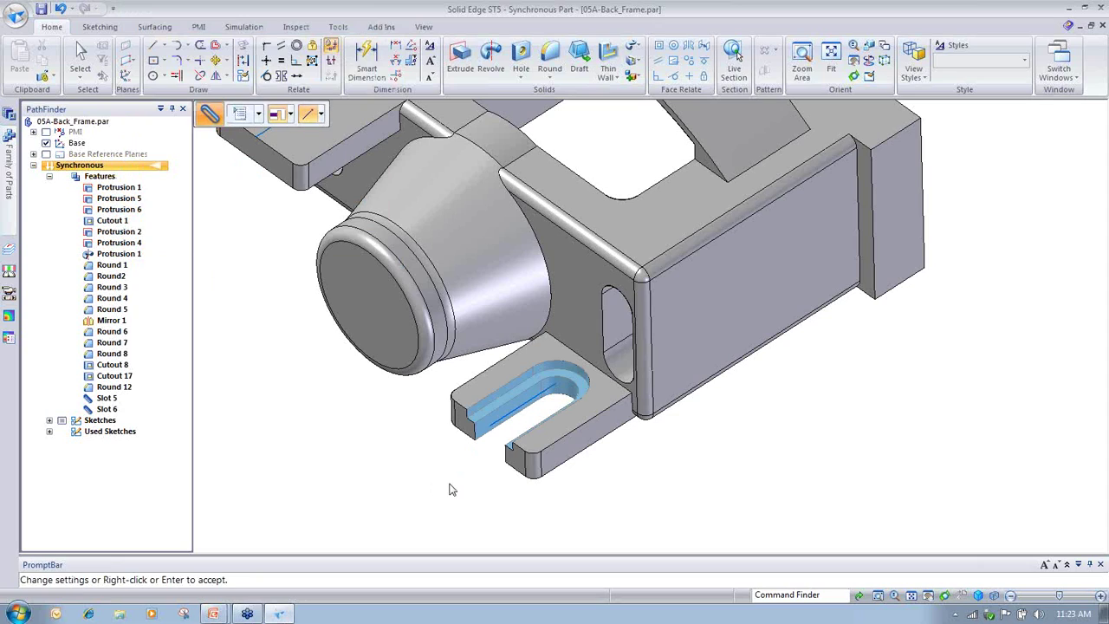
right_click(373, 484)
- Create a matching recessed slot along the 8 mm sketch line on the other rear tab
middle_click_drag(585, 501, 849, 299)
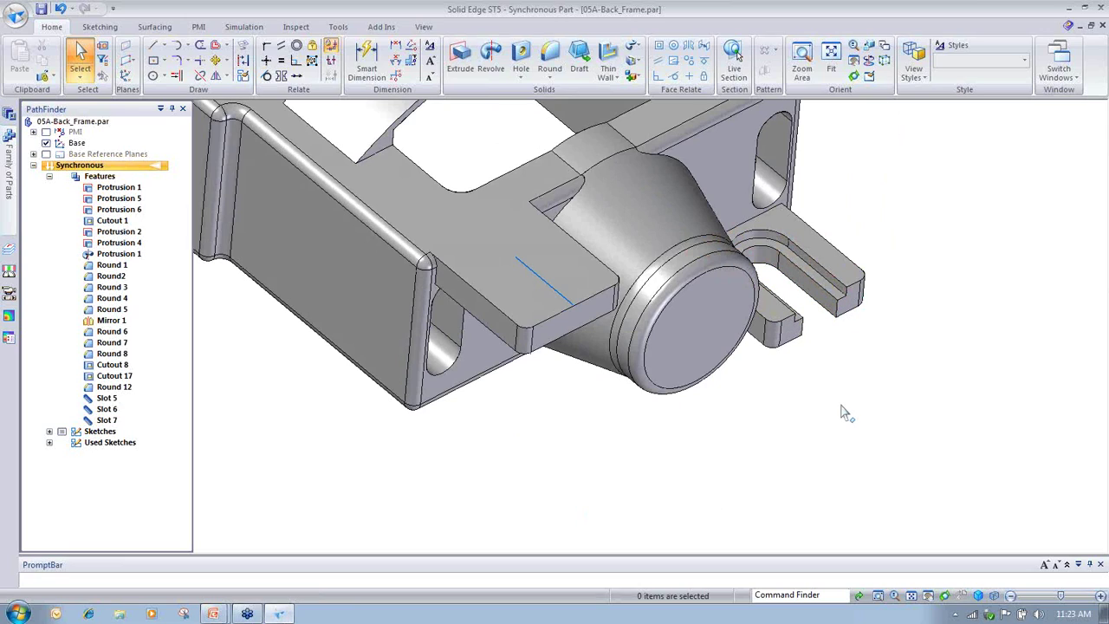
mouse_move(782, 402)
middle_mouse_down()
mouse_move(532, 384)
mouse_move(526, 309)
middle_mouse_up()
left_click(526, 305)
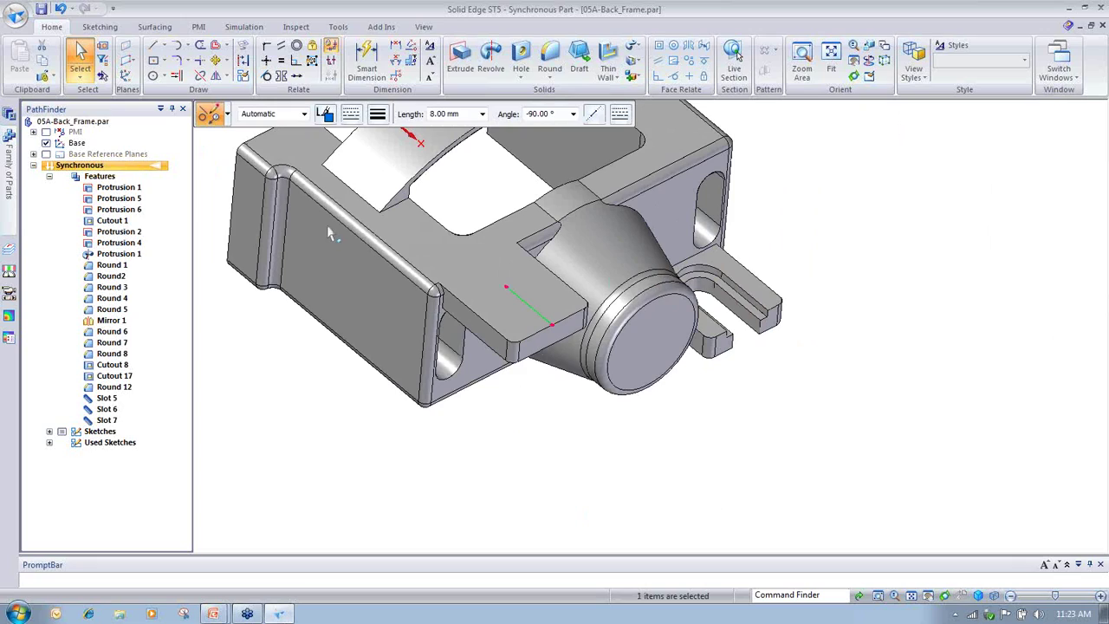
left_click(459, 466)
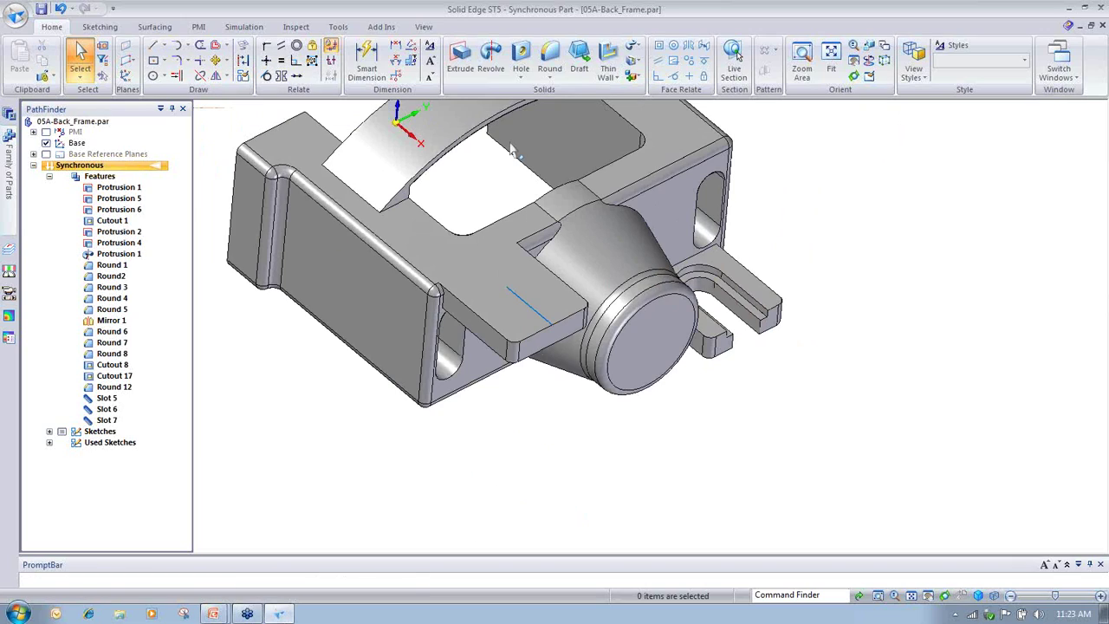
left_click(521, 78)
left_click(535, 122)
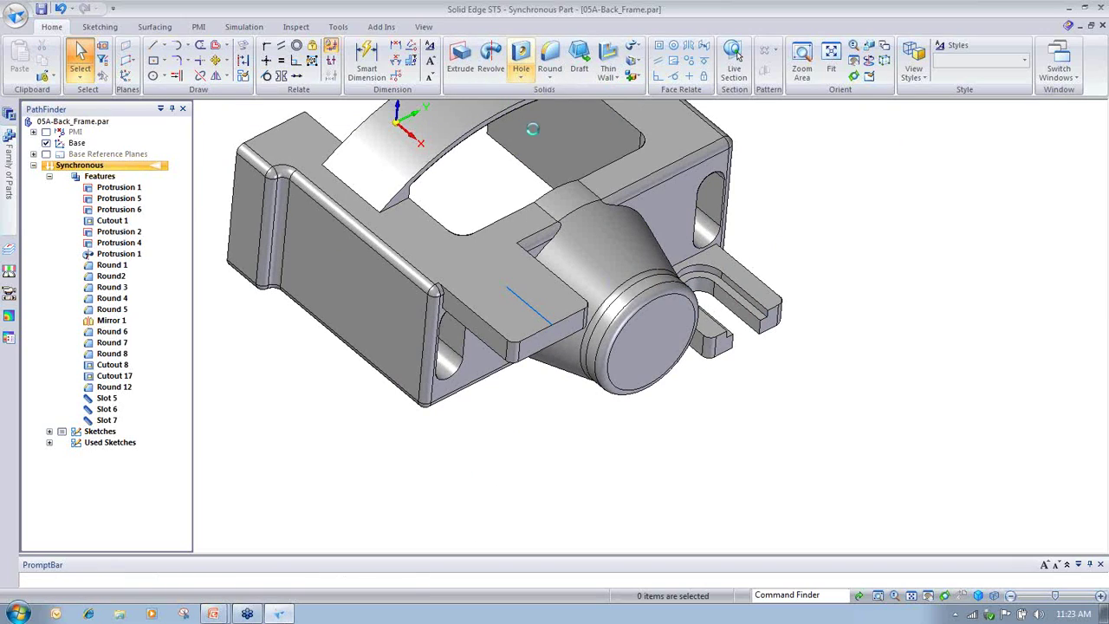
left_click(544, 320)
left_click(577, 459)
right_click(885, 461)
middle_click_drag(895, 433, 835, 453)
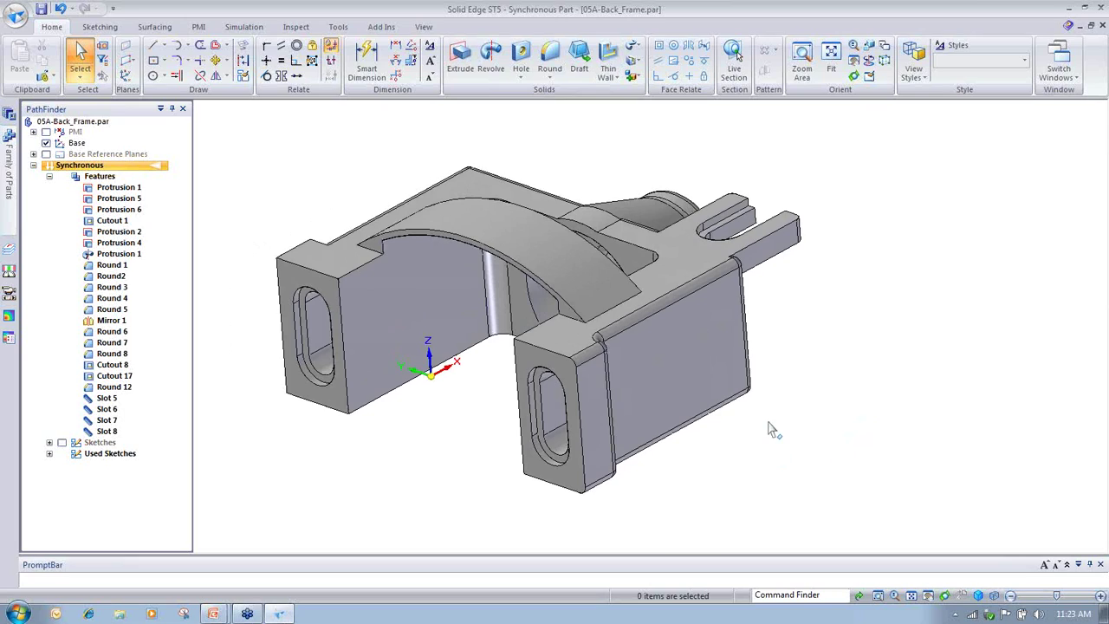
middle_click_drag(787, 424, 824, 423)
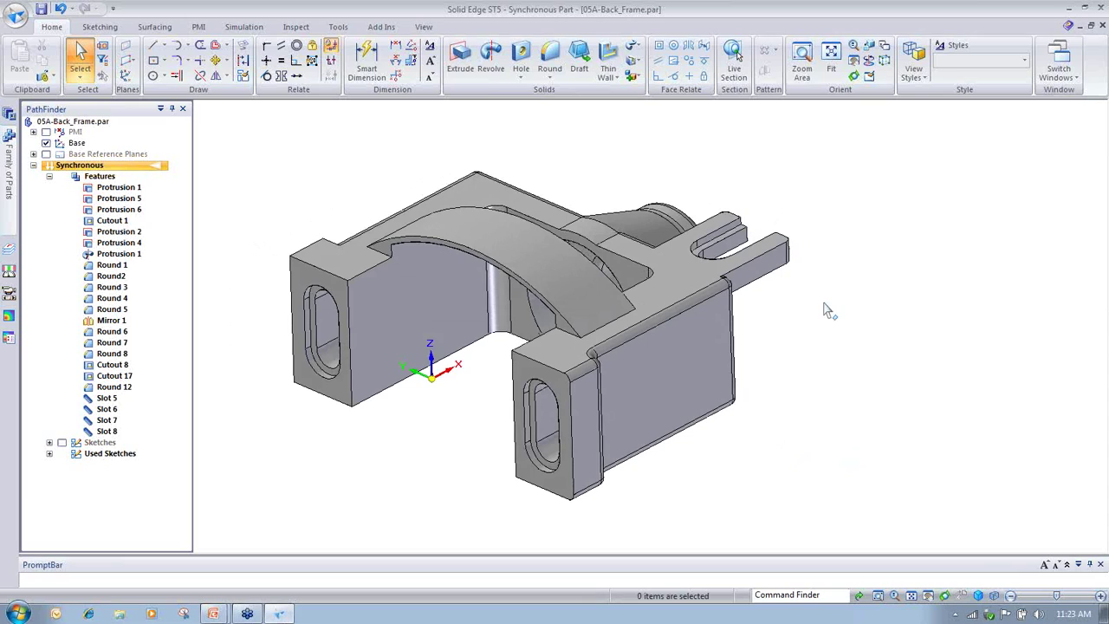
key("alt+Tab")
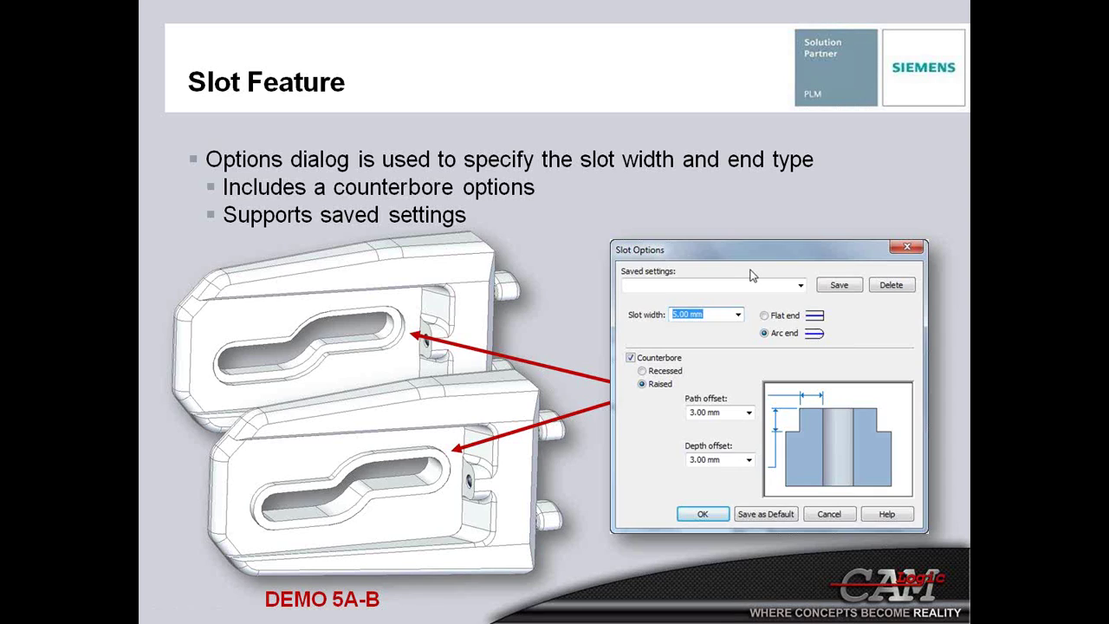
key("Right")
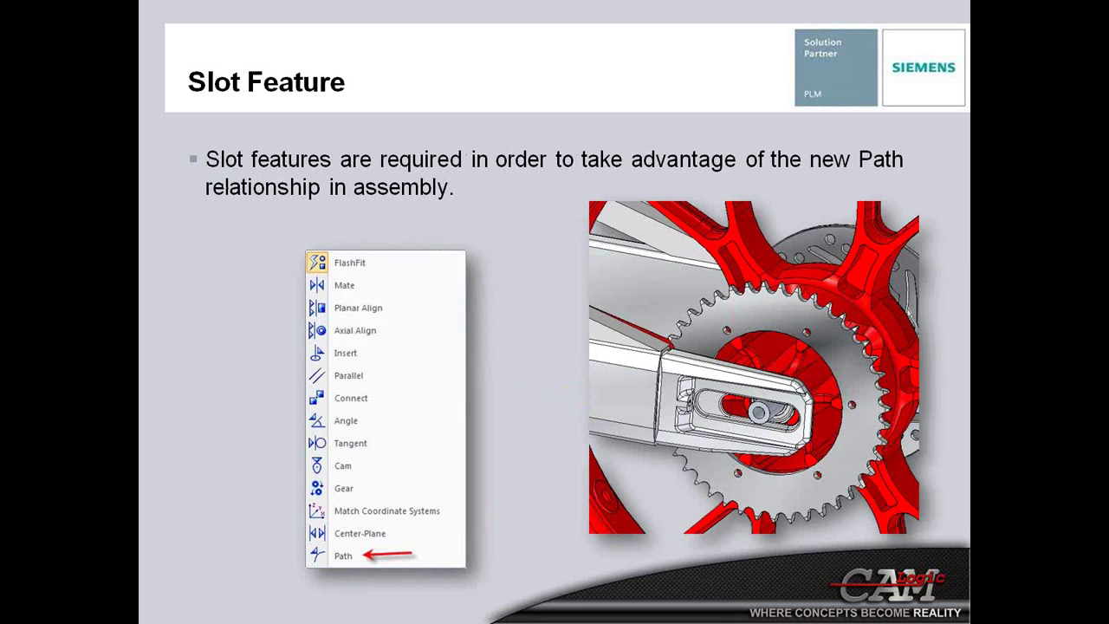
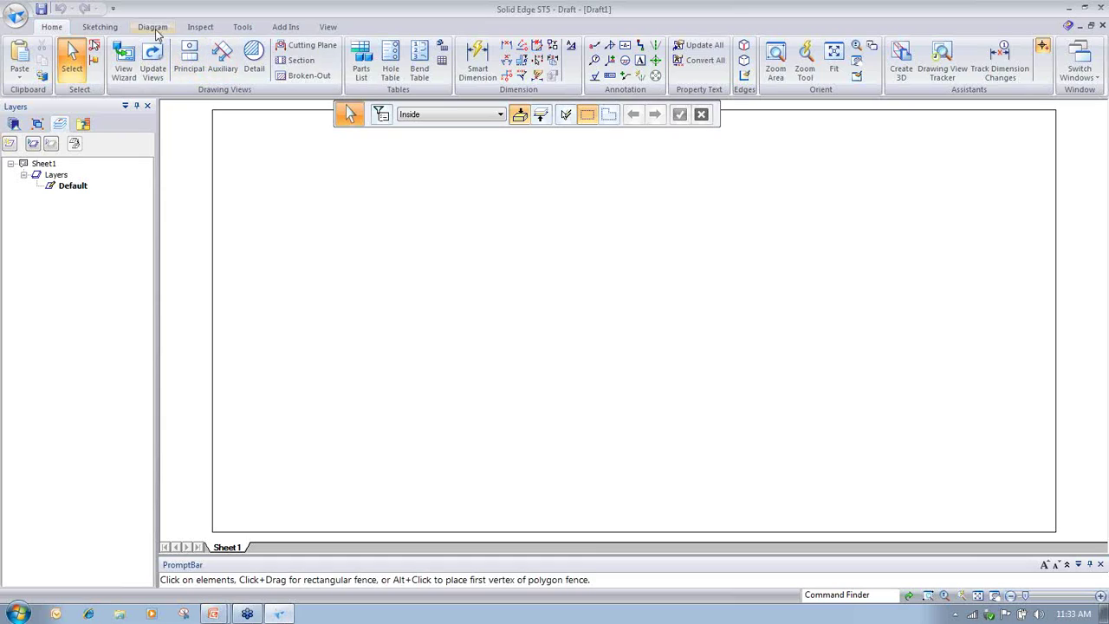
- Place a 96 by 48 in nailboard view of ForDemoAfterBundle-A.asm from Demo 12-Nailboard, centred on the sheet, with the largest diameter as main run
left_click(152, 27)
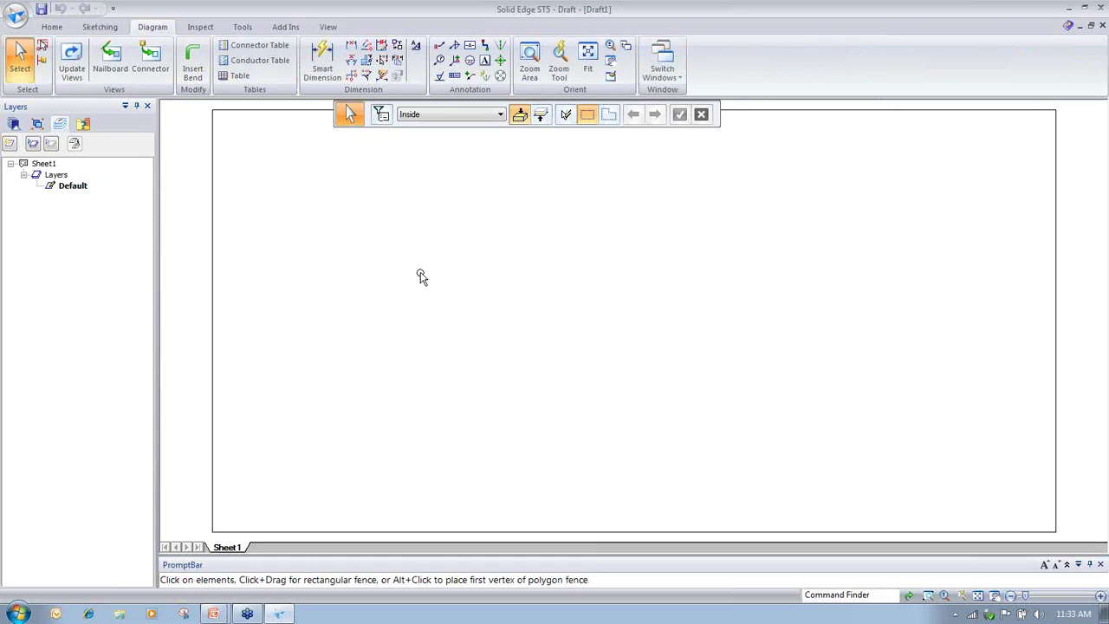
left_click(113, 69)
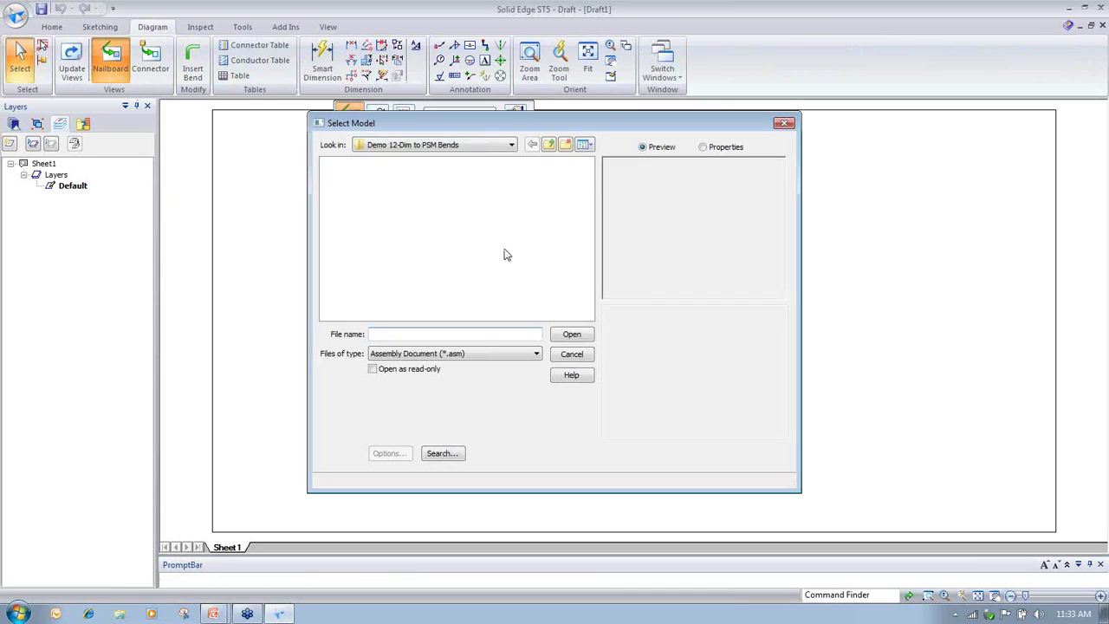
left_click(491, 147)
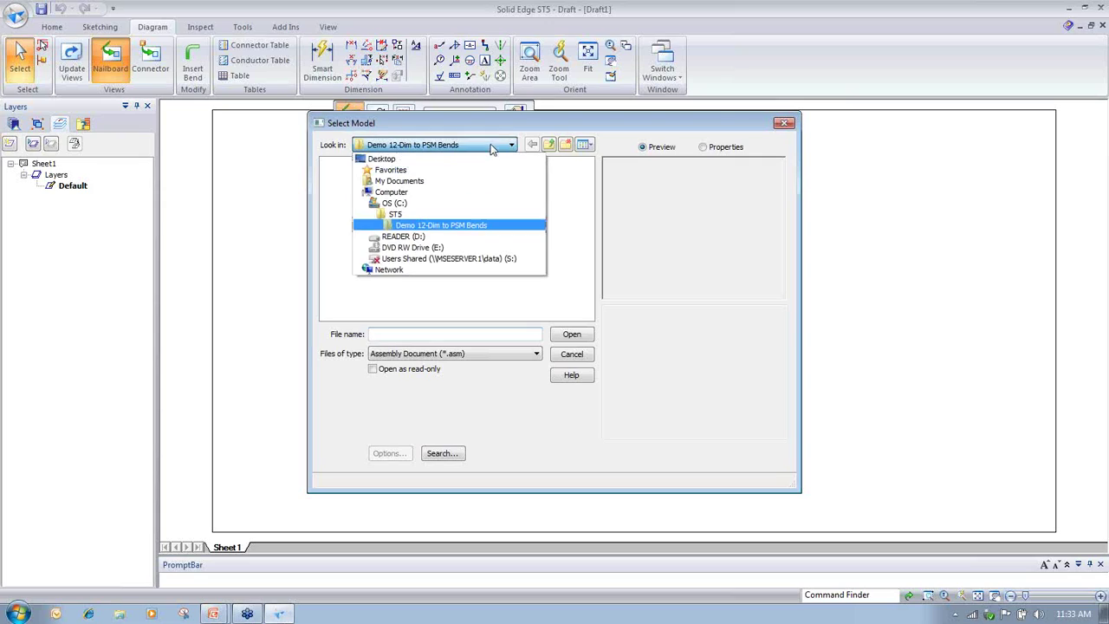
left_click(457, 217)
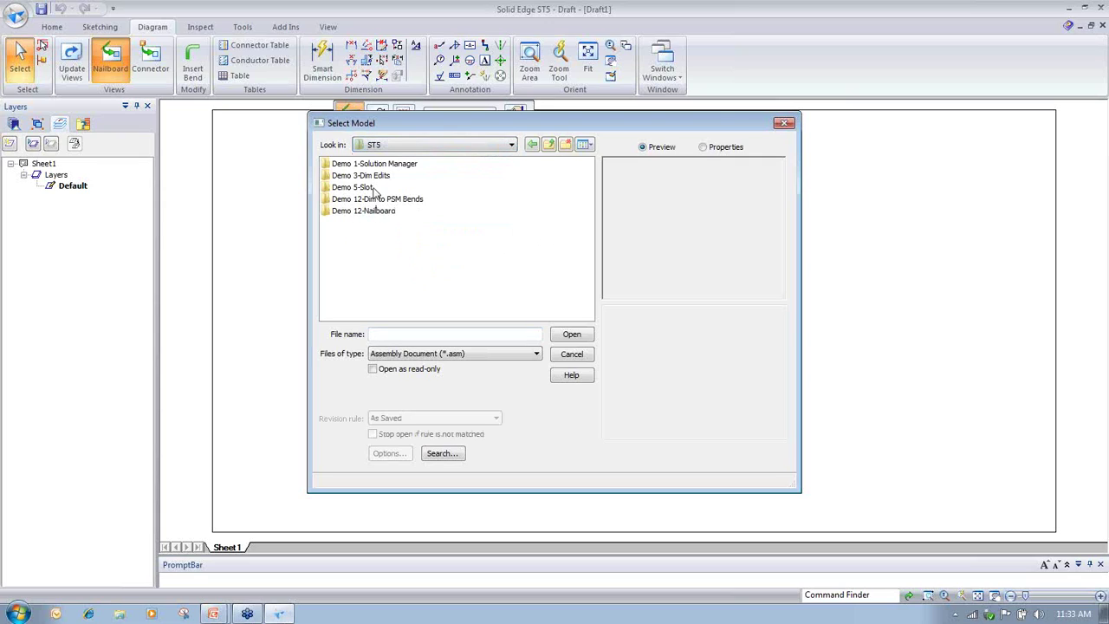
double_click(376, 214)
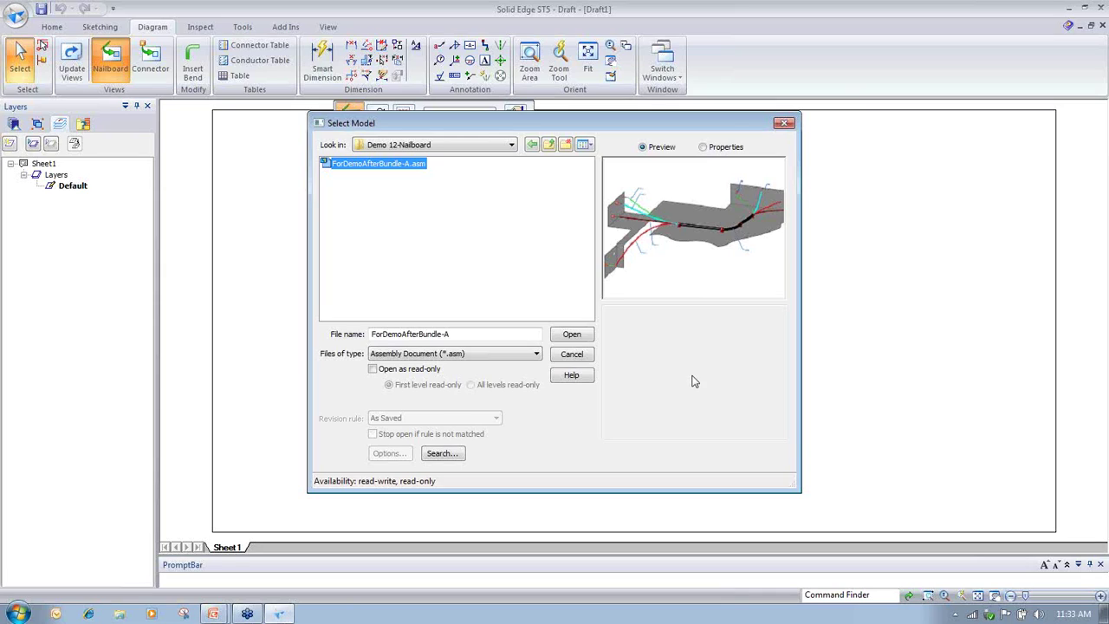
left_click(577, 336)
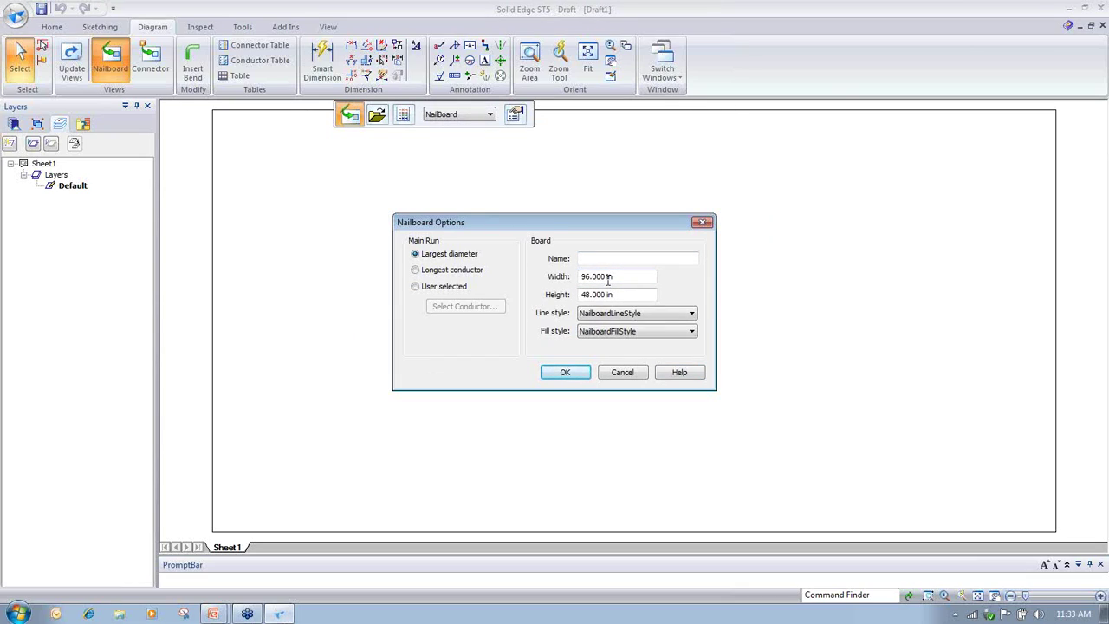
left_click(565, 373)
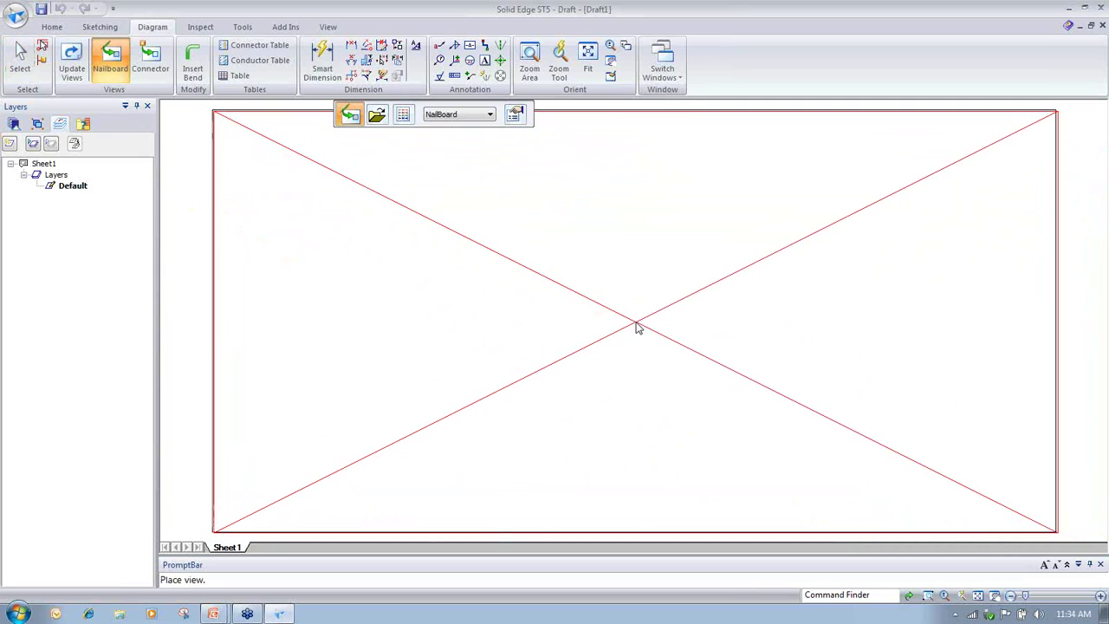
left_click(636, 327)
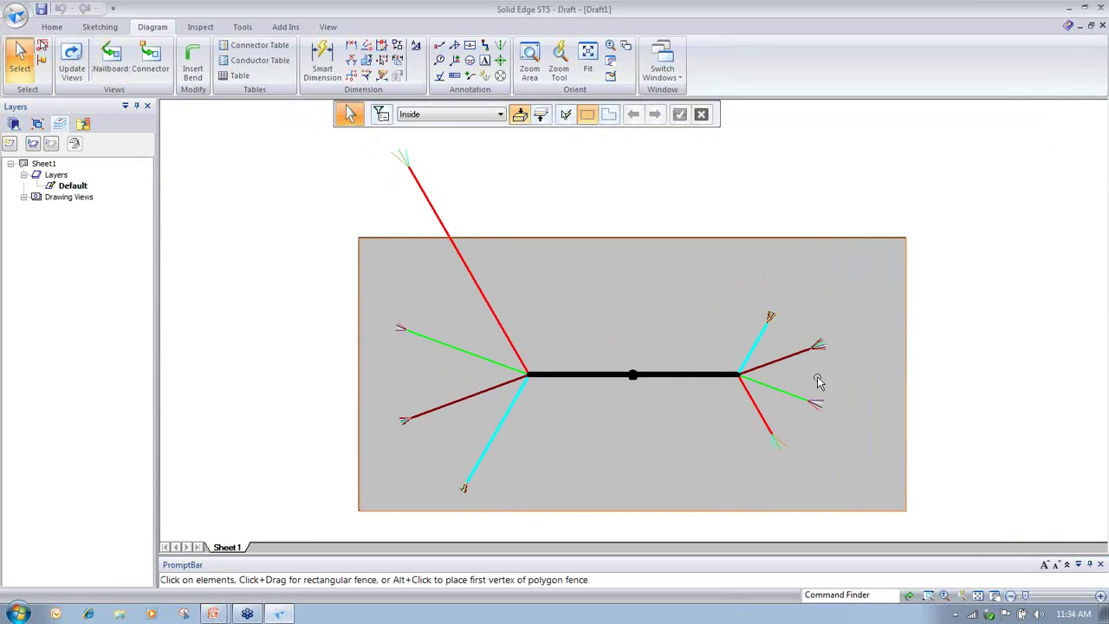
- Examine the main trunk and the branch bundles at both of its ends on the nailboard
left_click(701, 379)
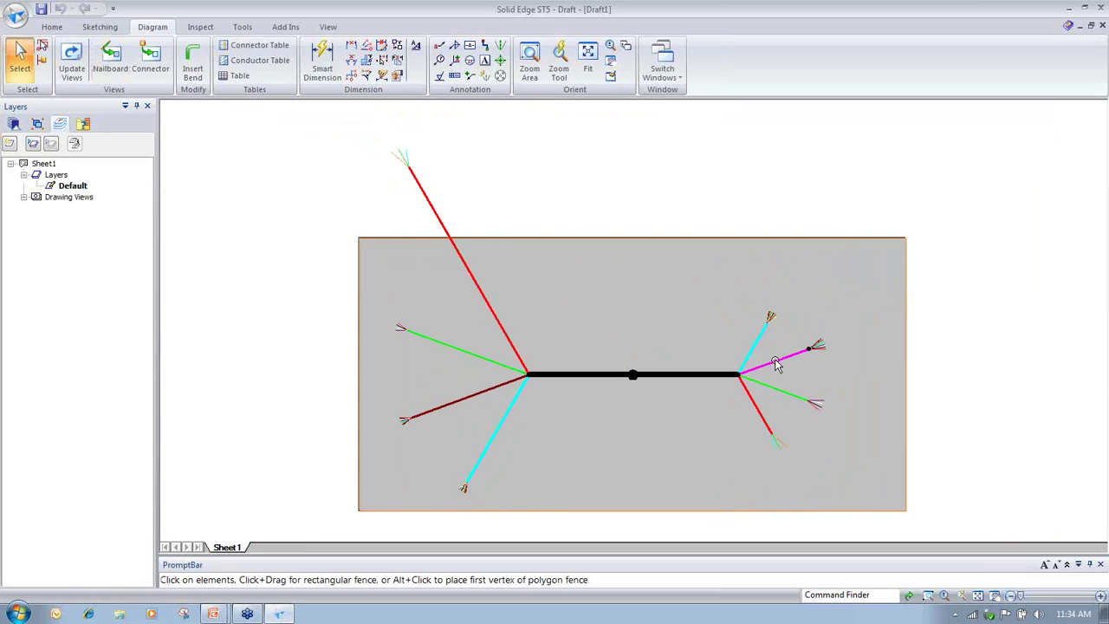
left_click(760, 410)
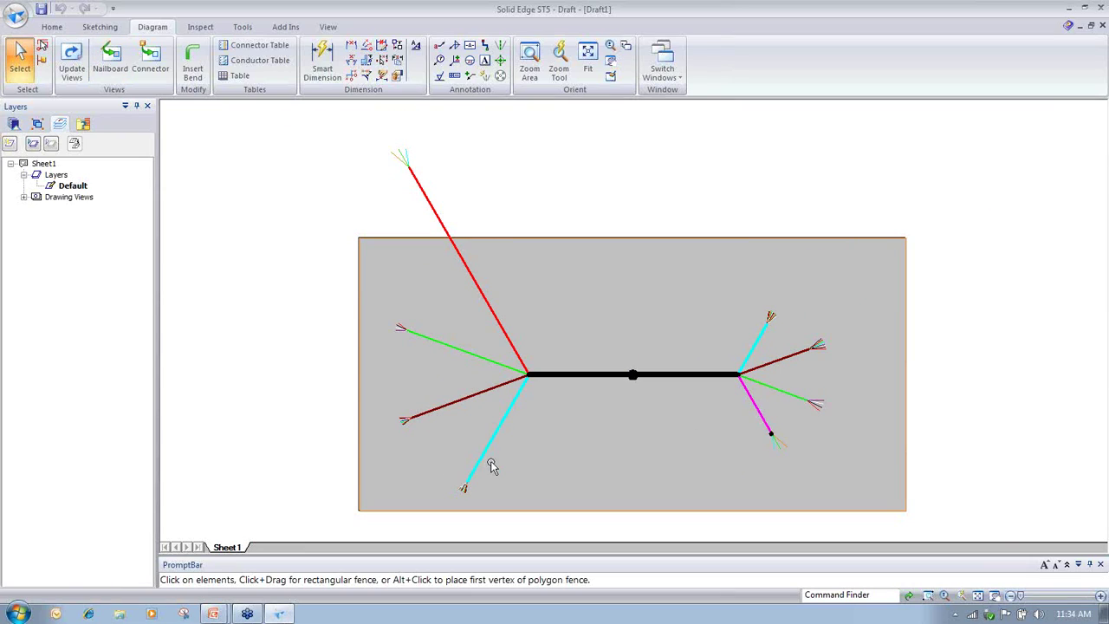
left_click(487, 463)
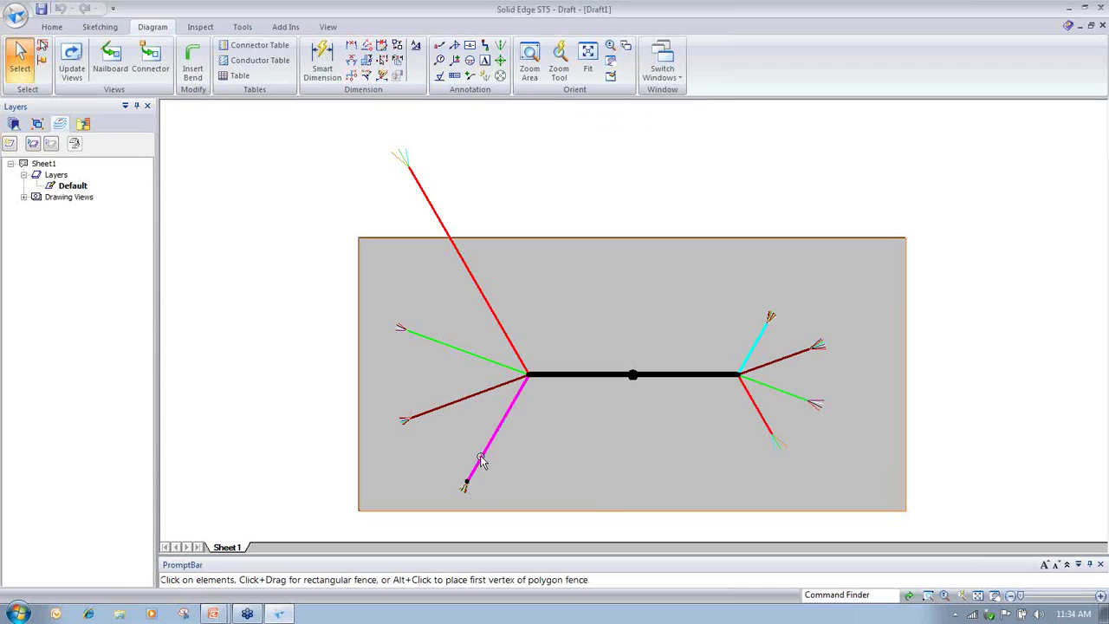
left_click(479, 350)
left_click(501, 327)
left_click(665, 288)
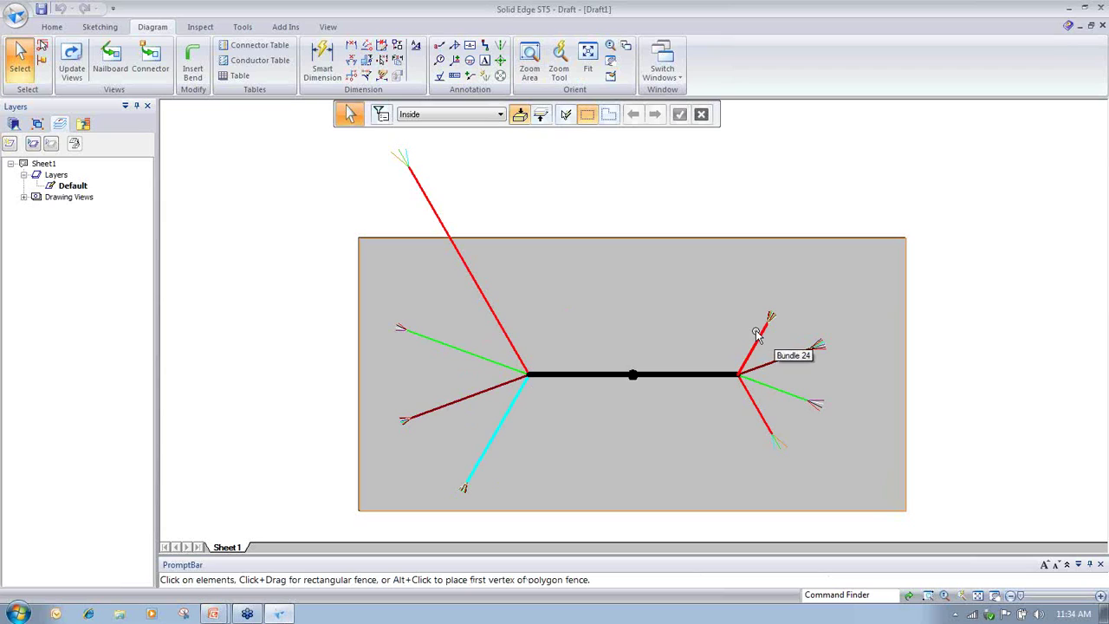
- Bend the main trunk upward near its branching end with a 4 in radius and 90-degree sweep, and move the harness down onto the nailboard
scroll(760, 338, "up", 5)
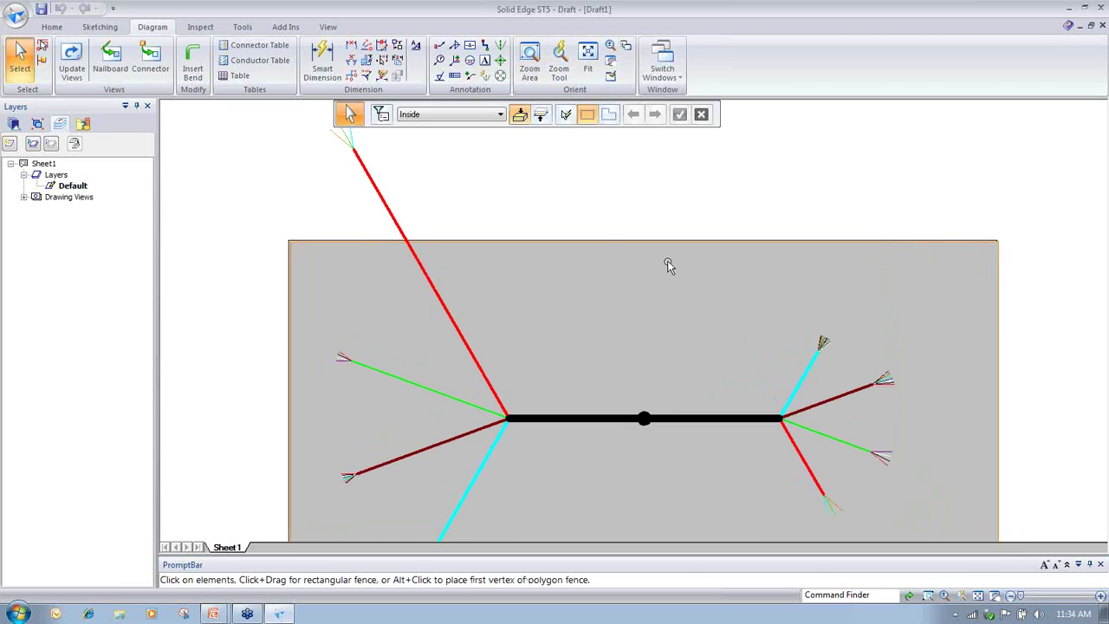
scroll(619, 217, "down", 3)
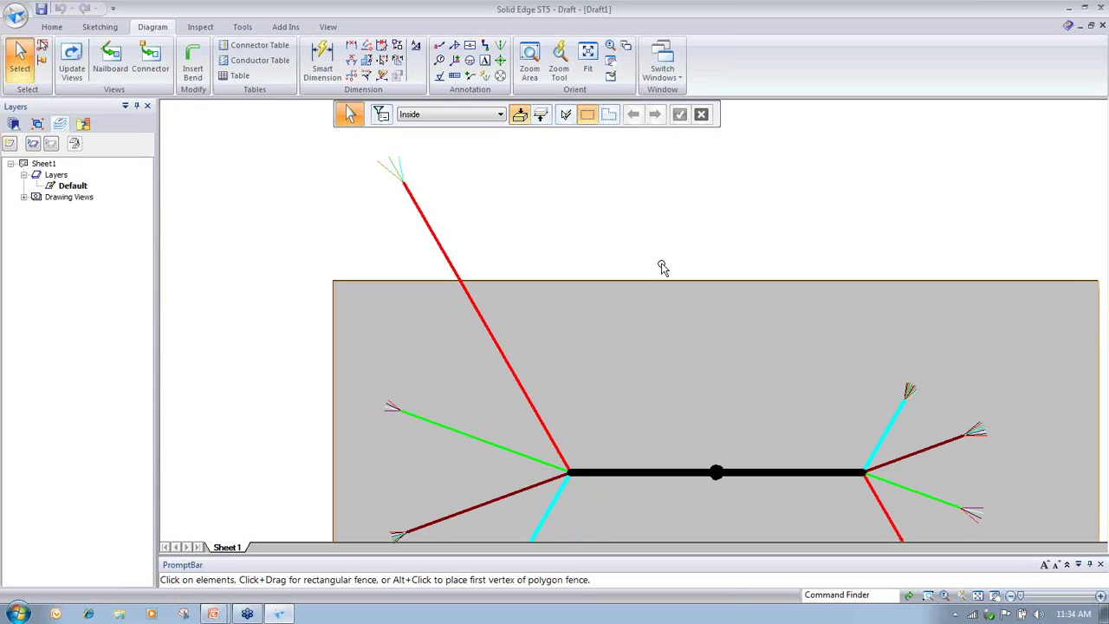
left_click(192, 65)
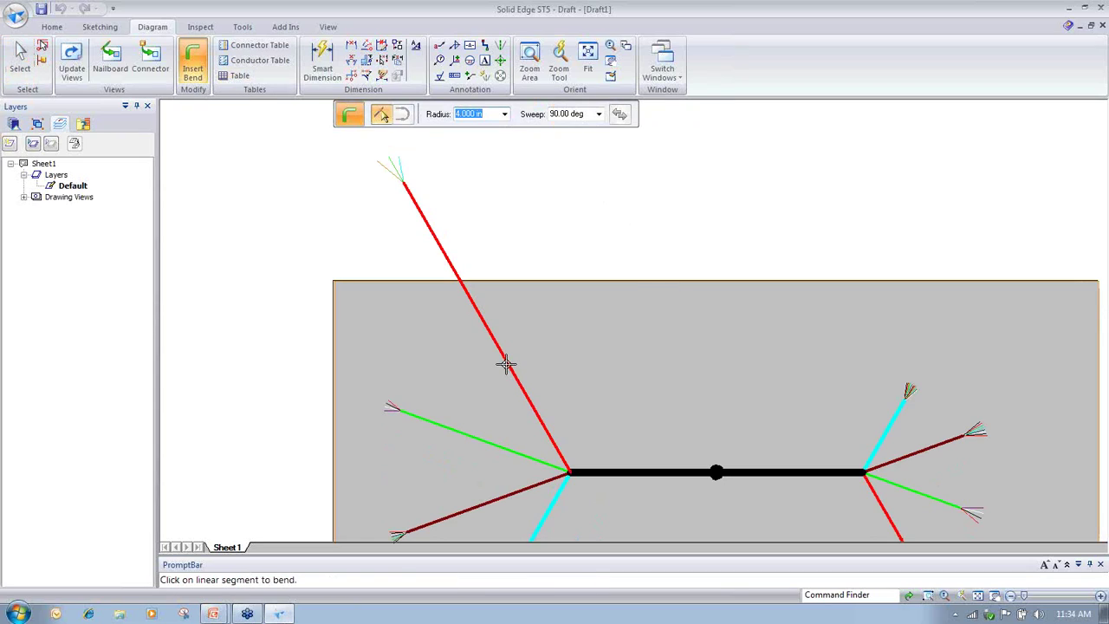
left_click(650, 472)
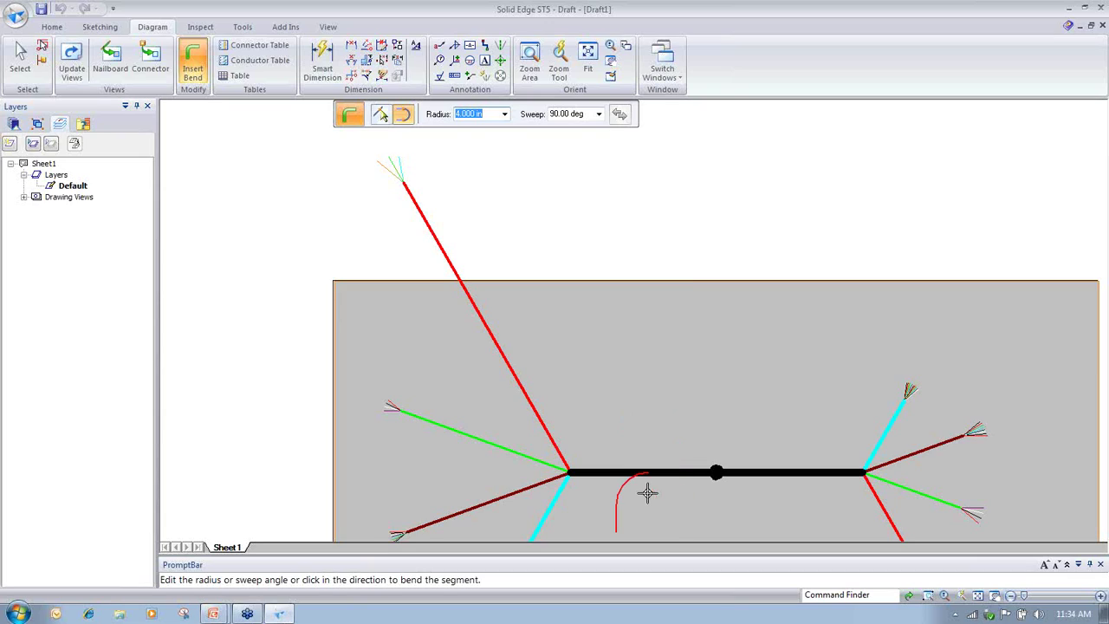
left_click(624, 421)
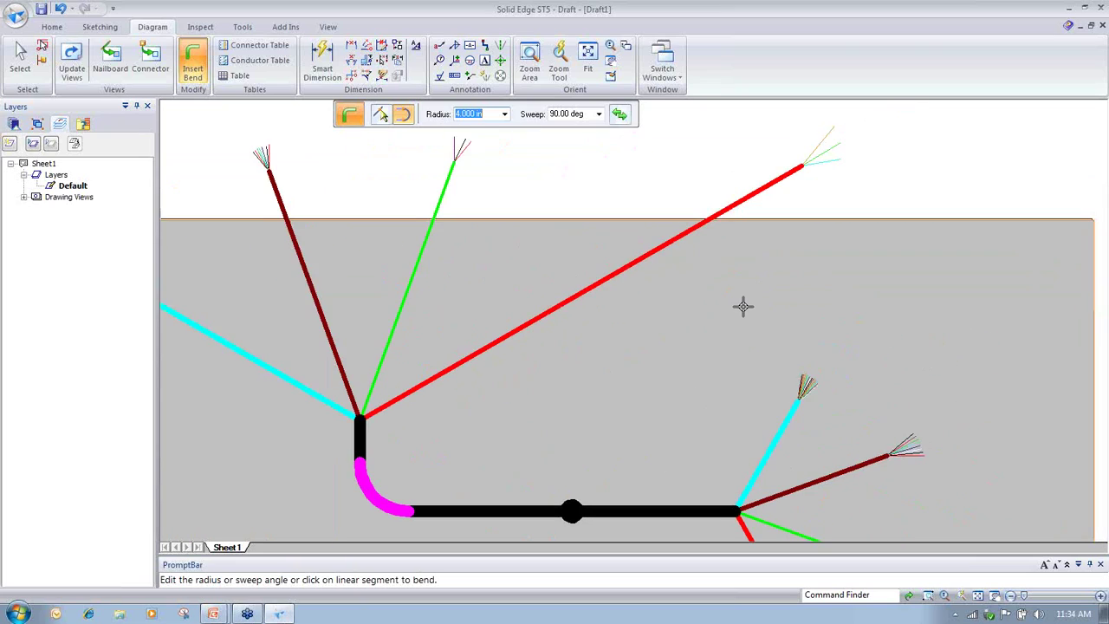
middle_click_drag(637, 342, 687, 273)
right_click_drag(1073, 354, 1007, 293)
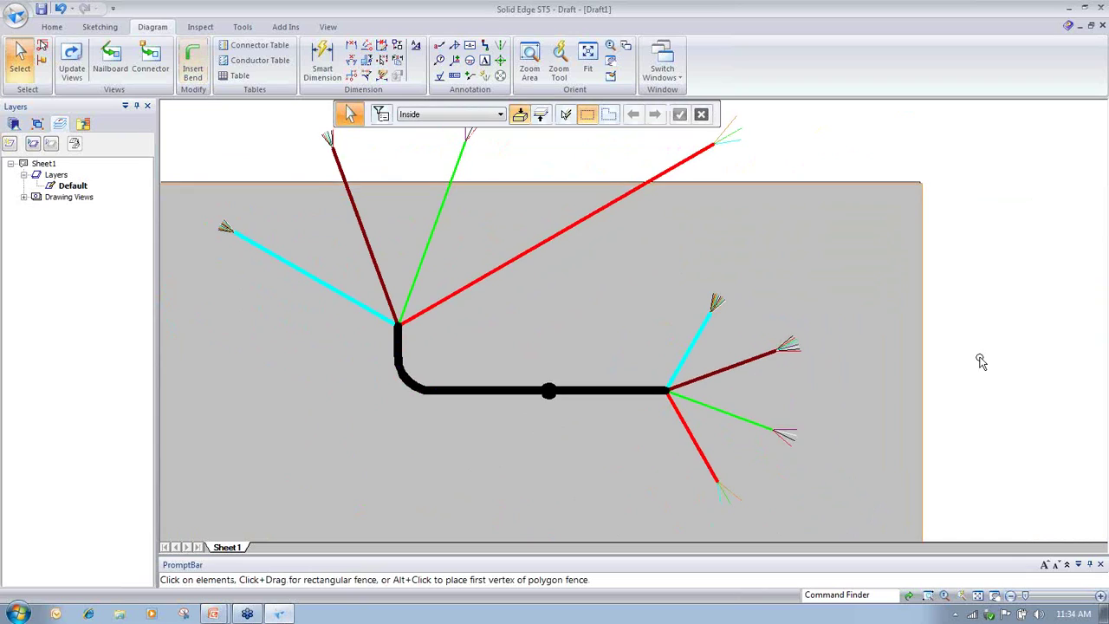
left_click(648, 364)
mouse_move(647, 363)
left_mouse_down()
mouse_move(601, 459)
mouse_move(584, 459)
mouse_move(622, 442)
left_mouse_up()
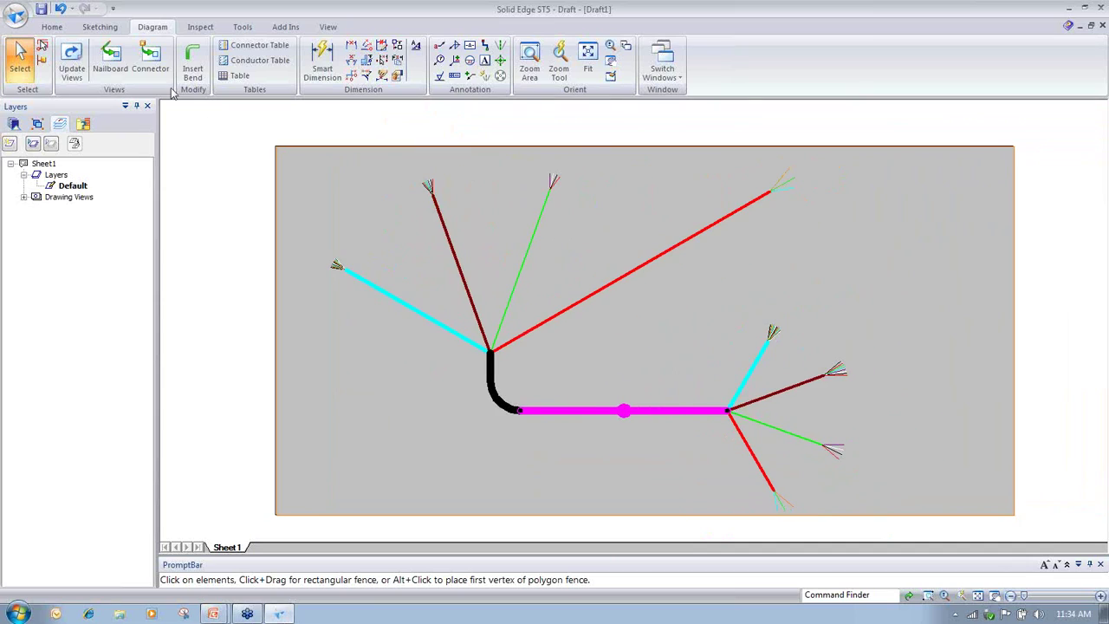
- Insert a downward bend of 4 in radius and 45-degree sweep near the middle of the long red bundle
left_click(193, 64)
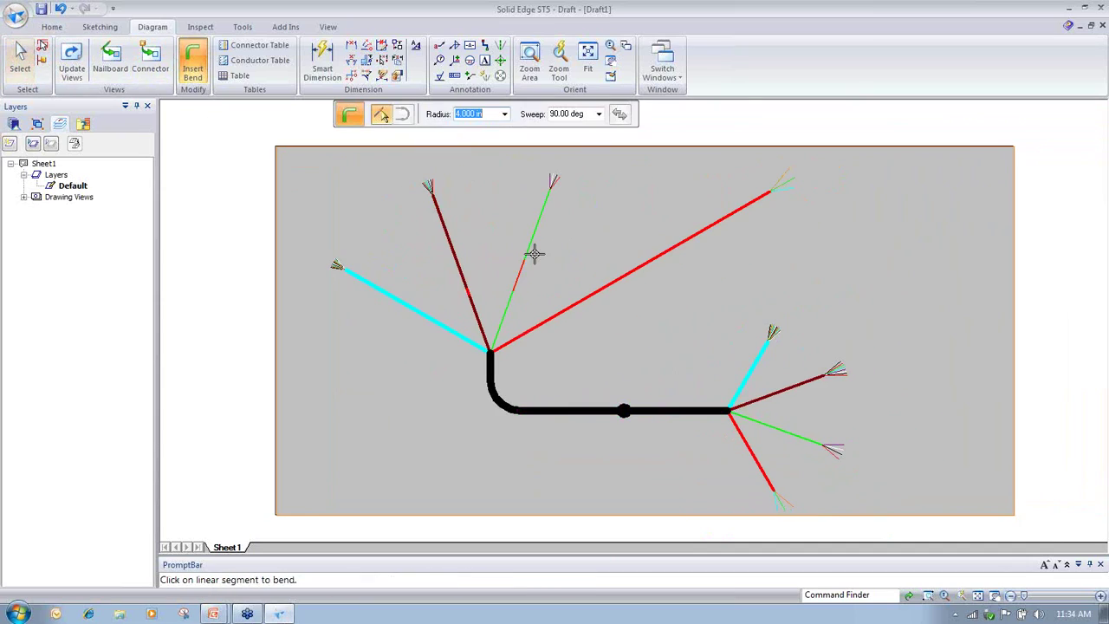
left_click(652, 257)
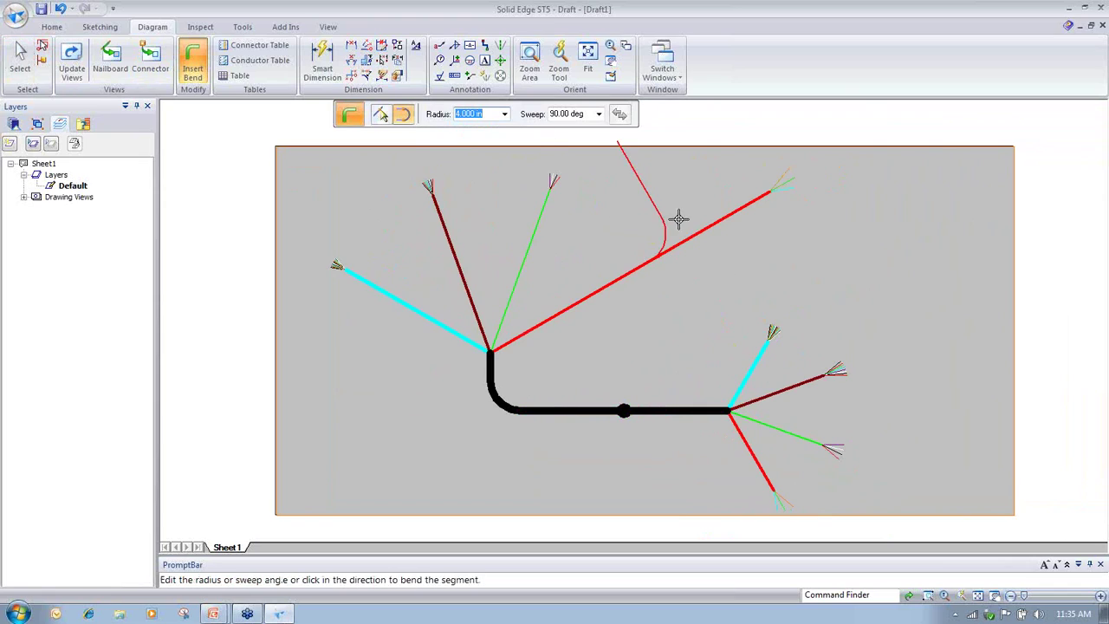
left_click(550, 114)
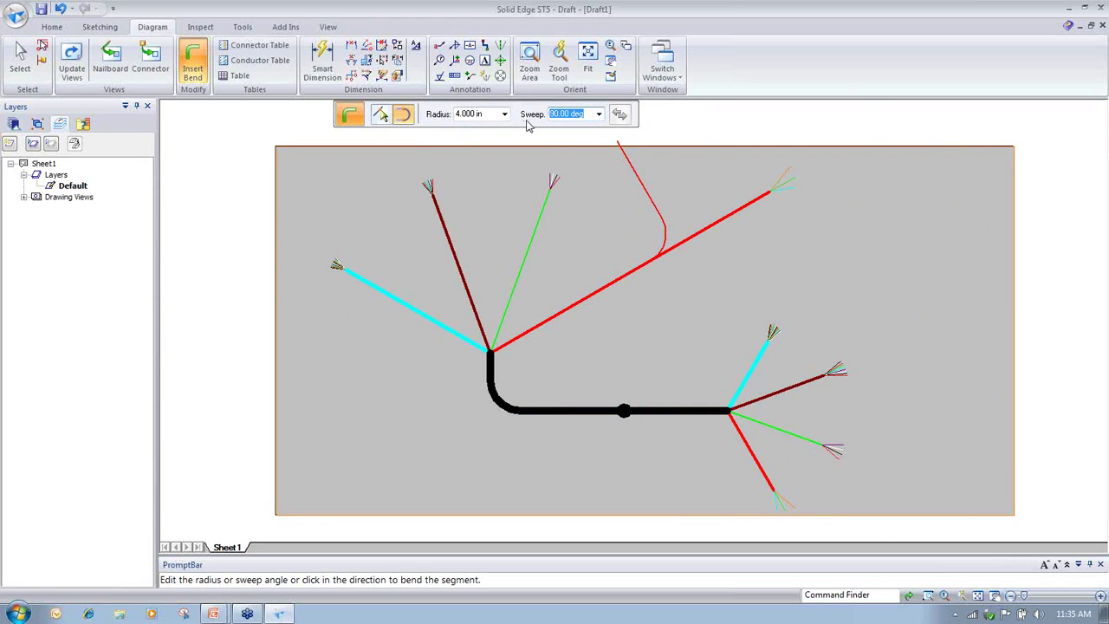
type("45")
key("Tab")
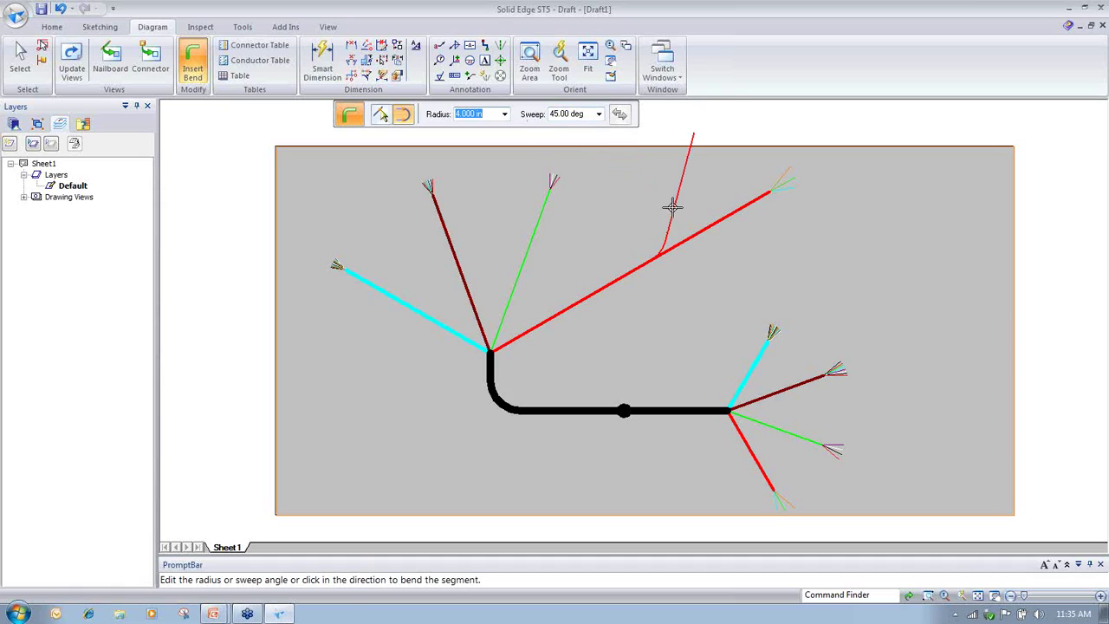
left_click(711, 269)
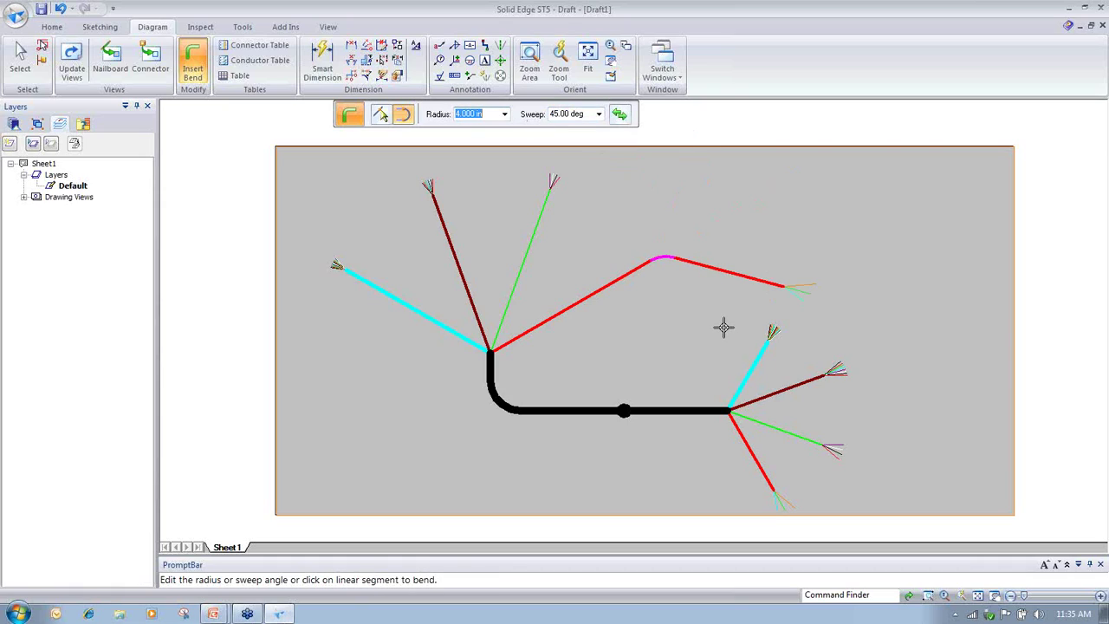
key("Escape")
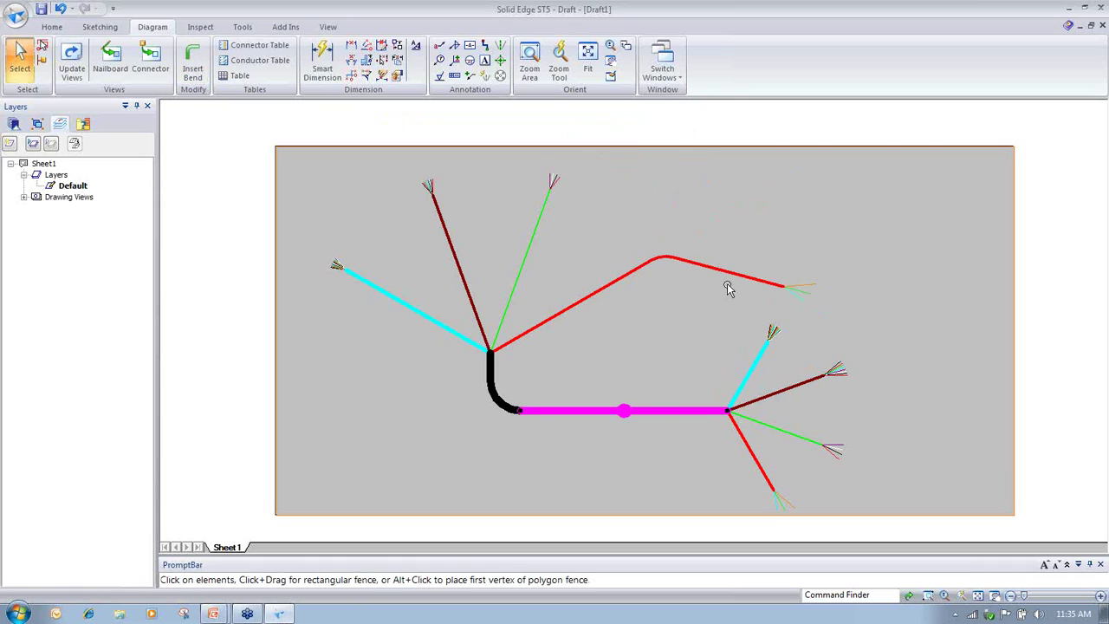
- Rotate the red bundle's outer segment to horizontal and slide its bend farther out along the bundle
scroll(728, 286, "up", 3)
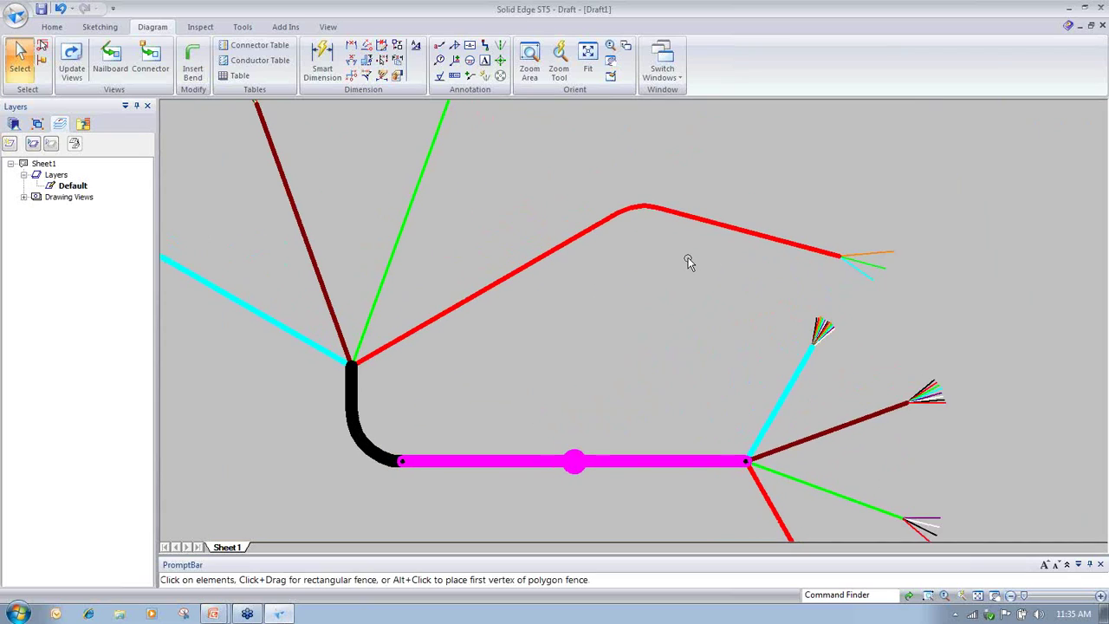
scroll(688, 258, "up", 1)
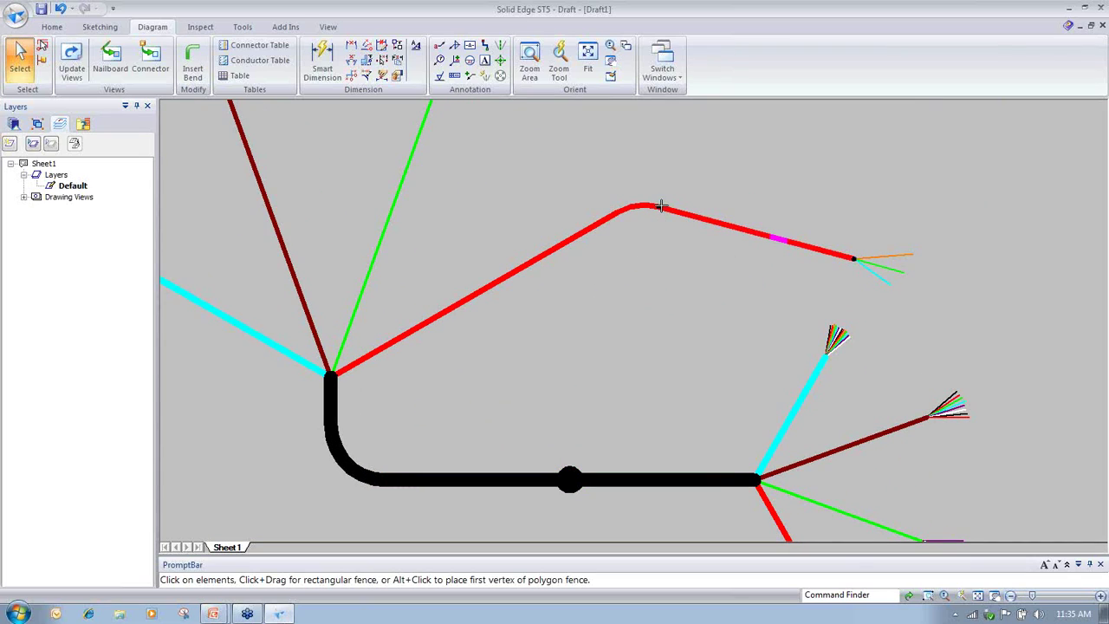
left_click_drag(661, 207, 652, 152)
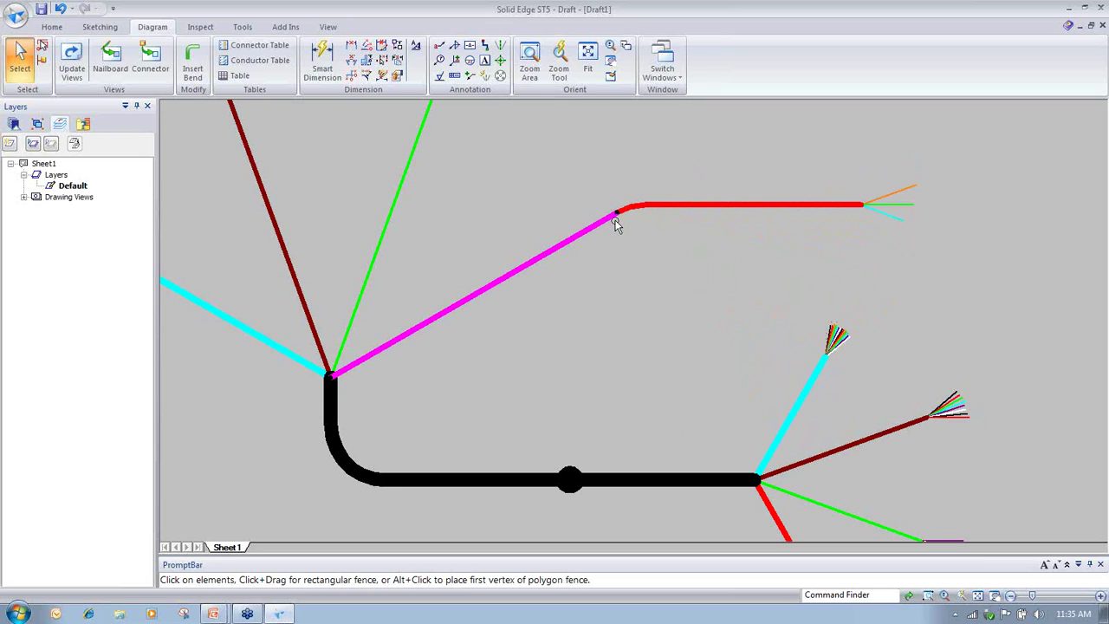
left_click_drag(616, 224, 699, 164)
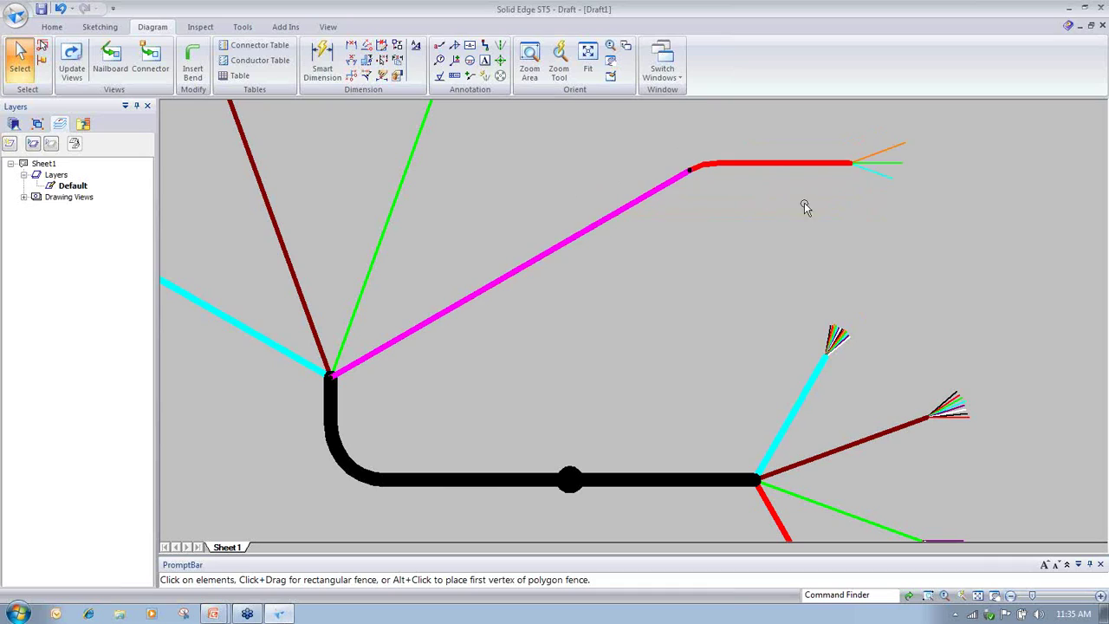
left_click(986, 243)
scroll(980, 260, "down", 1)
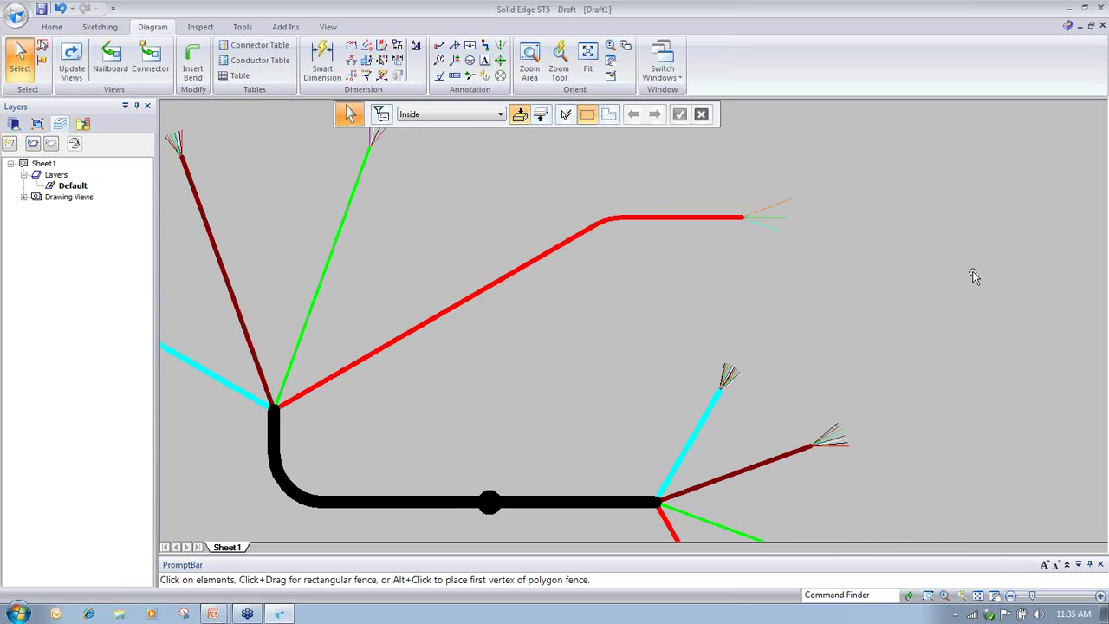
scroll(941, 279, "down", 5)
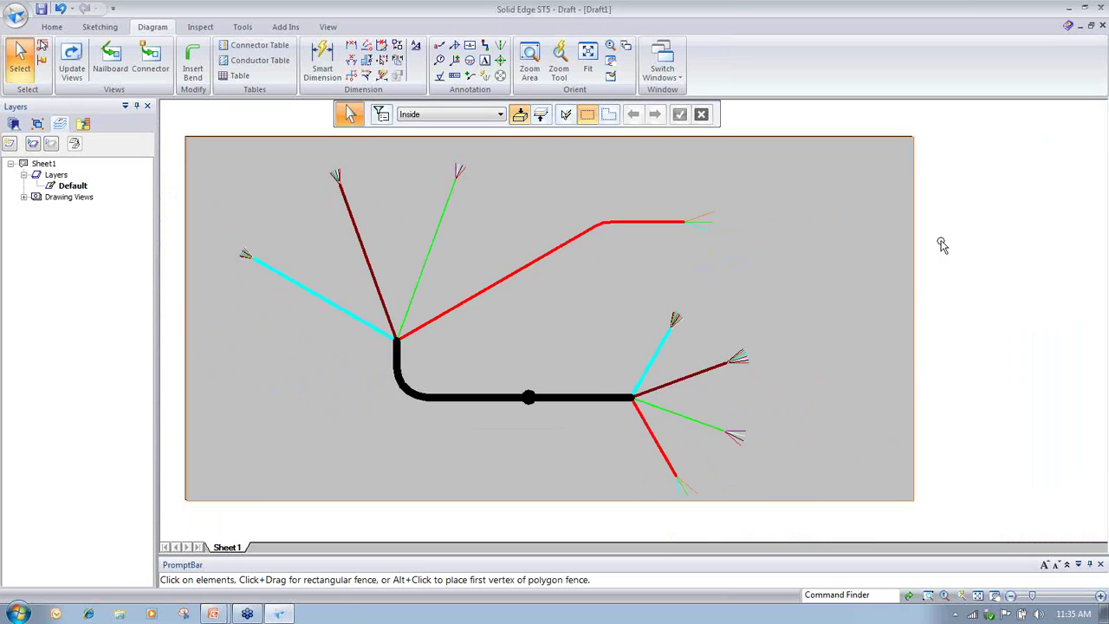
scroll(902, 232, "up", 5)
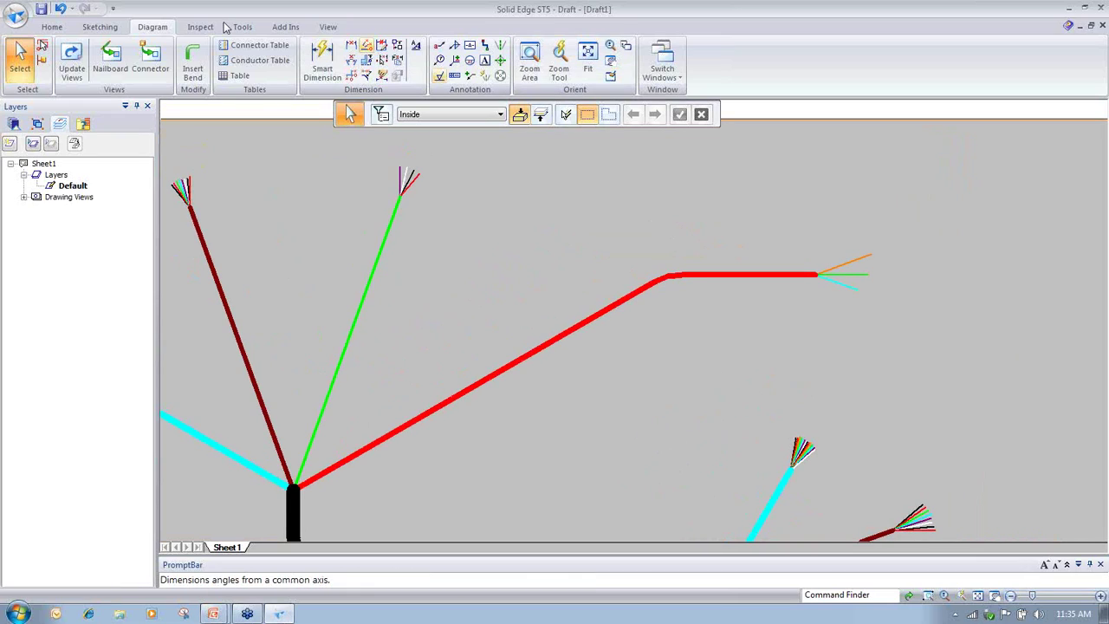
left_click(322, 65)
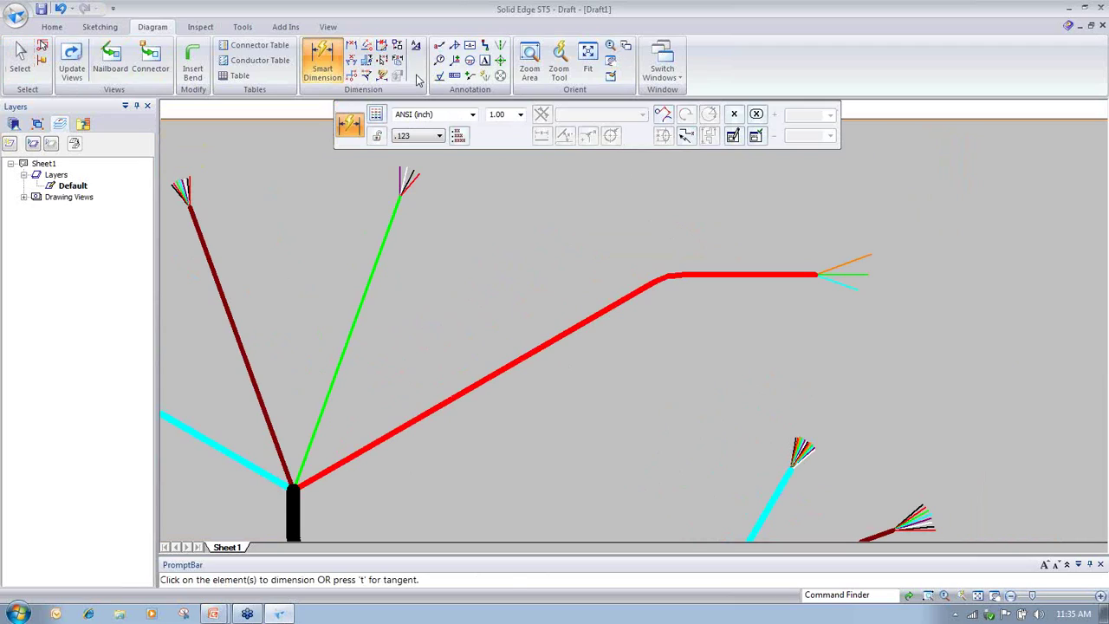
left_click(747, 275)
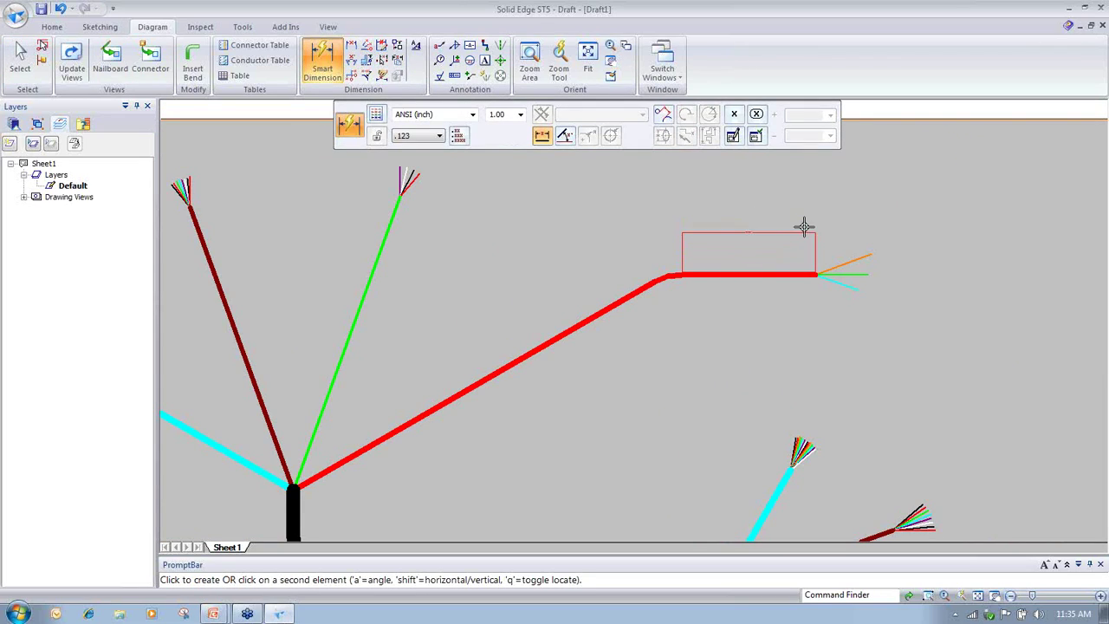
scroll(801, 239, "up", 1)
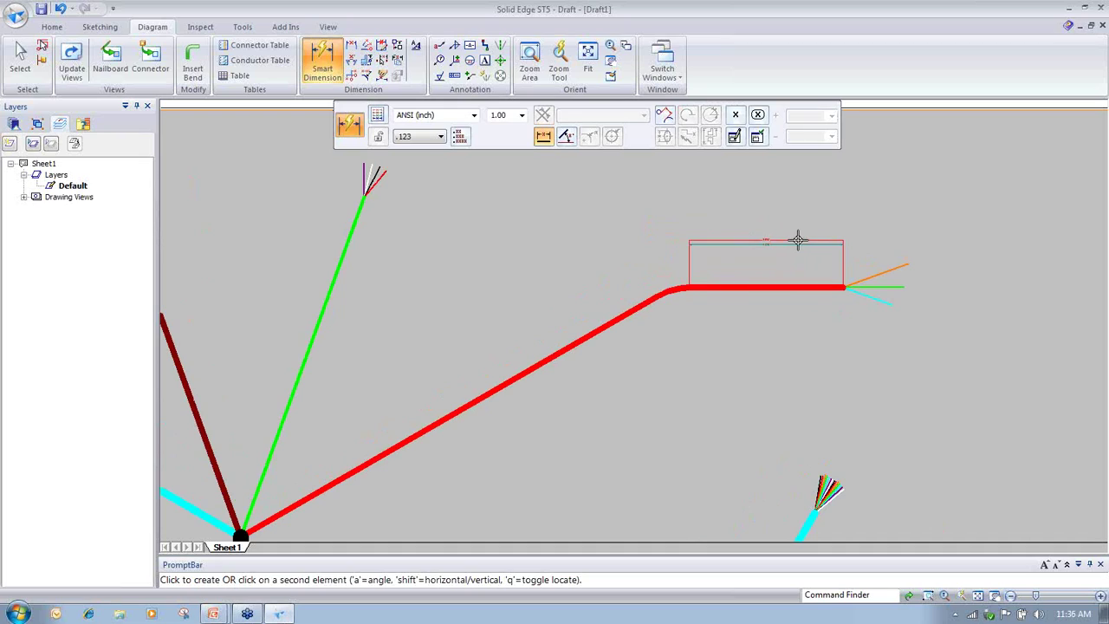
key("Escape")
- Set the dimension text scale to 4.00 and dimension both straight segments and the bend radius of the long red bundle
left_click(323, 60)
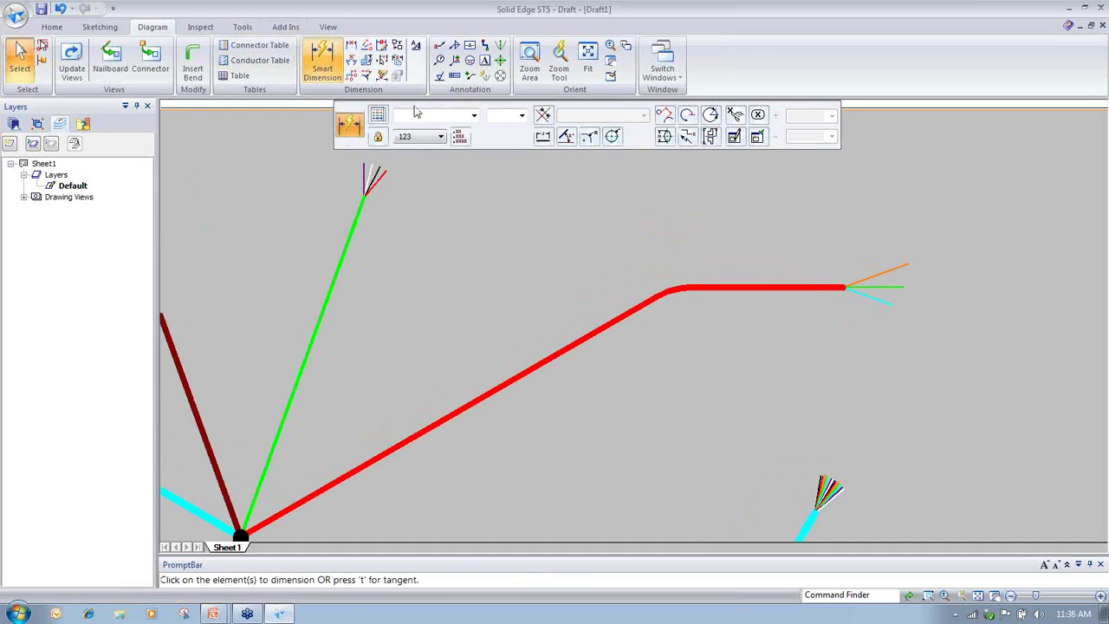
left_click(521, 116)
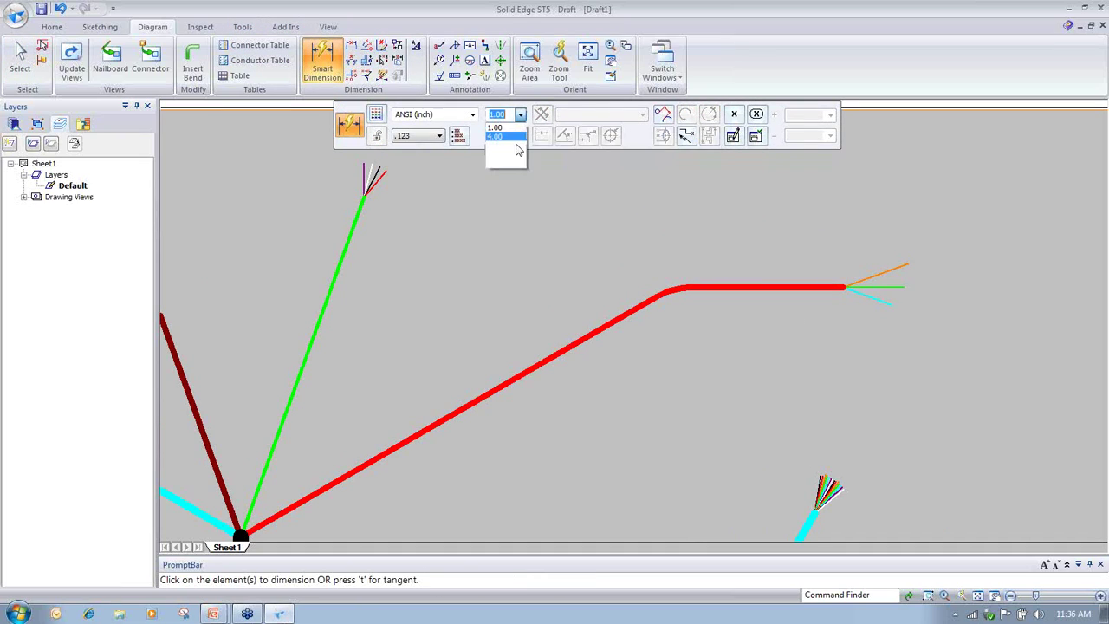
left_click(495, 137)
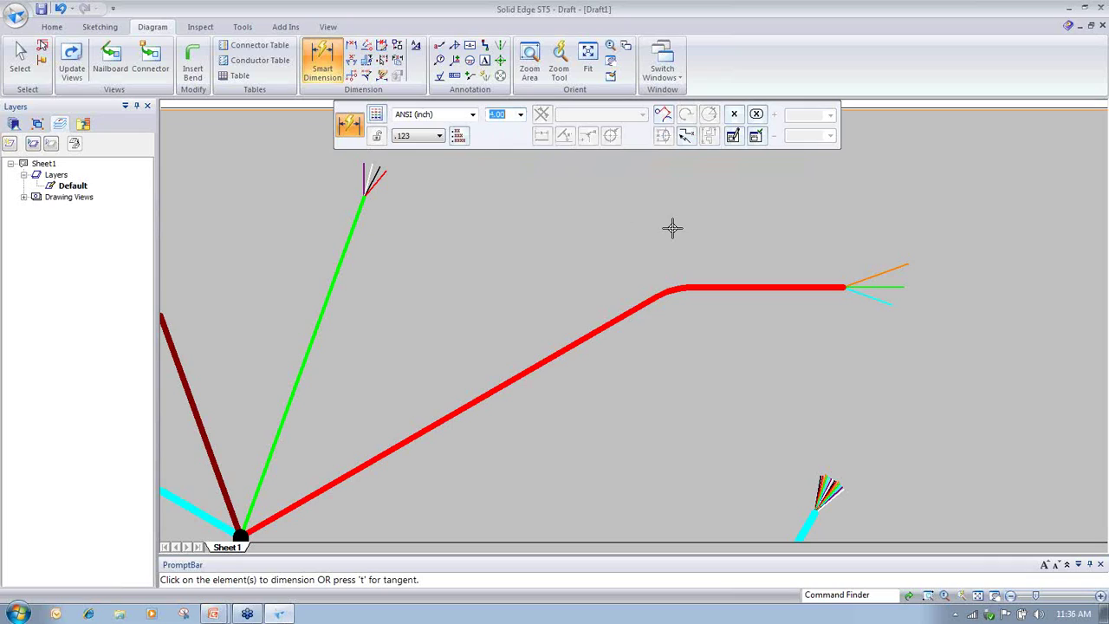
left_click(805, 288)
left_click(801, 228)
left_click(621, 318)
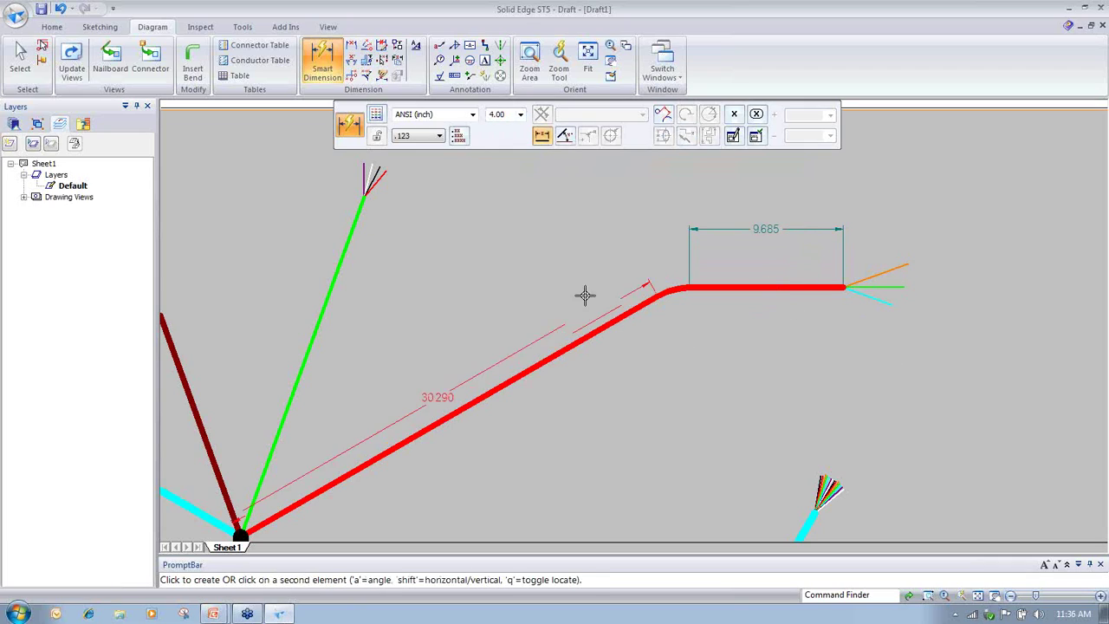
left_click(569, 284)
left_click(666, 292)
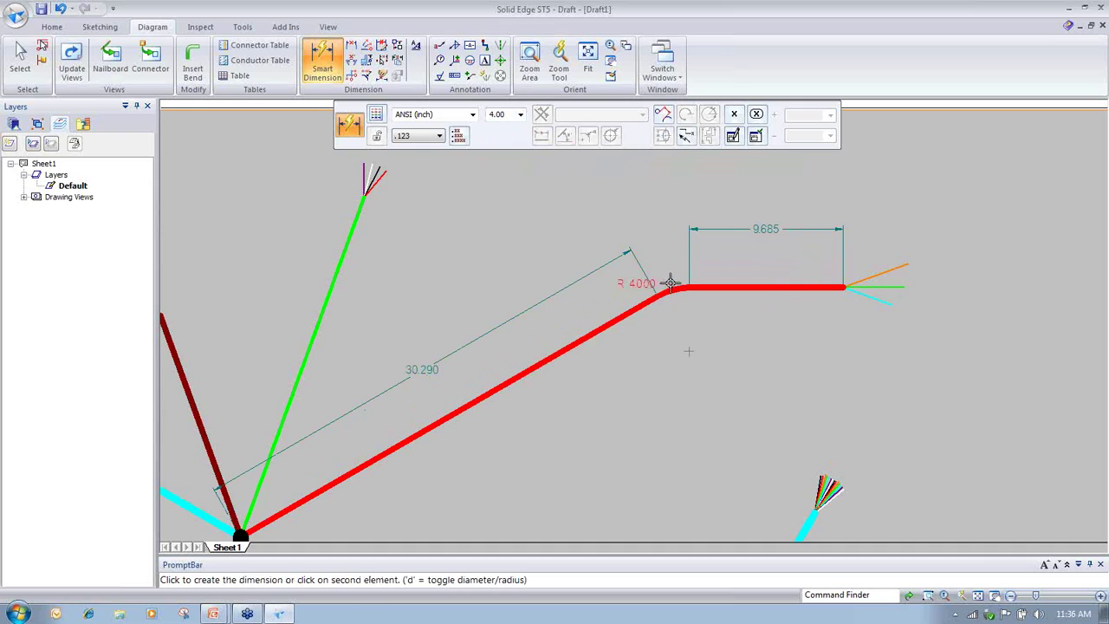
left_click(635, 216)
- Dimension the lengths of the green, dark red and cyan bundles beside the bent red bundle
key("ctrl+f")
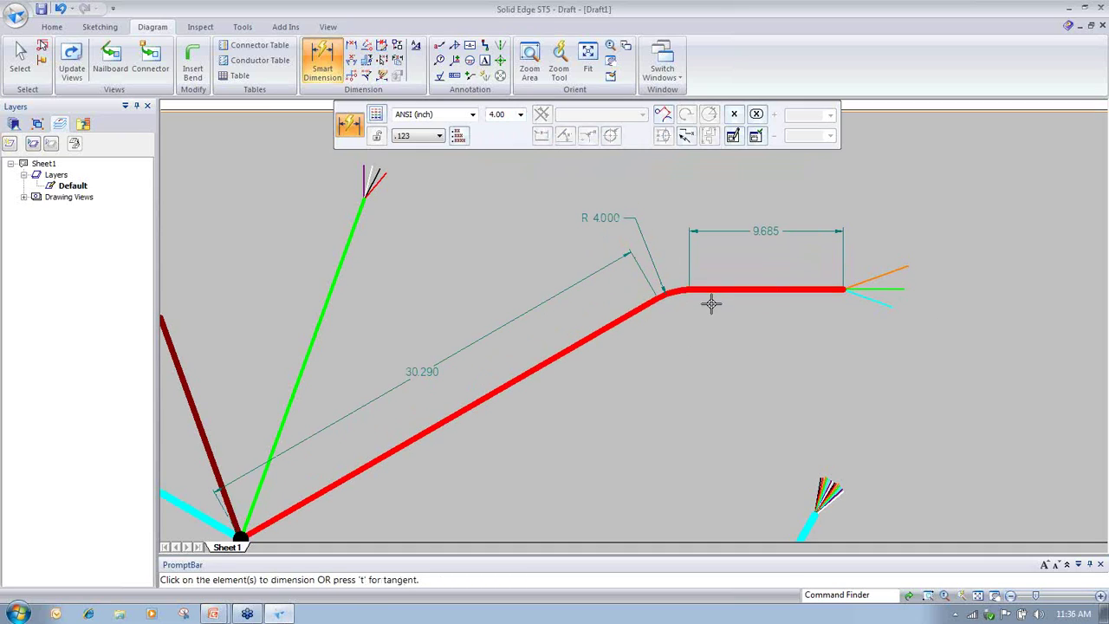
left_click(792, 272)
left_click(771, 266)
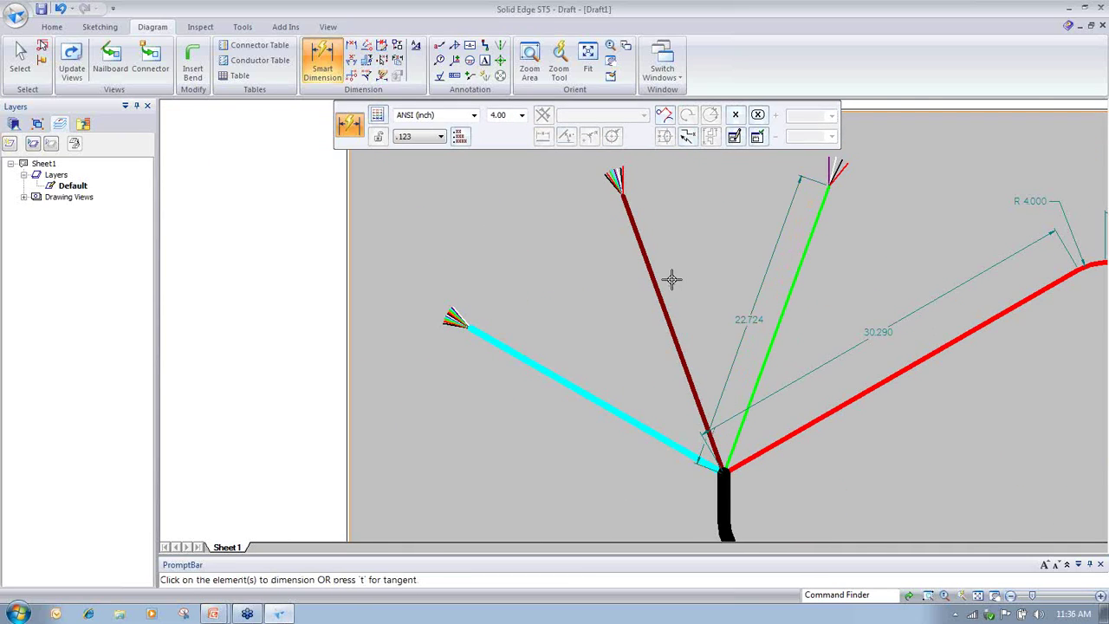
left_click(656, 285)
left_click(598, 314)
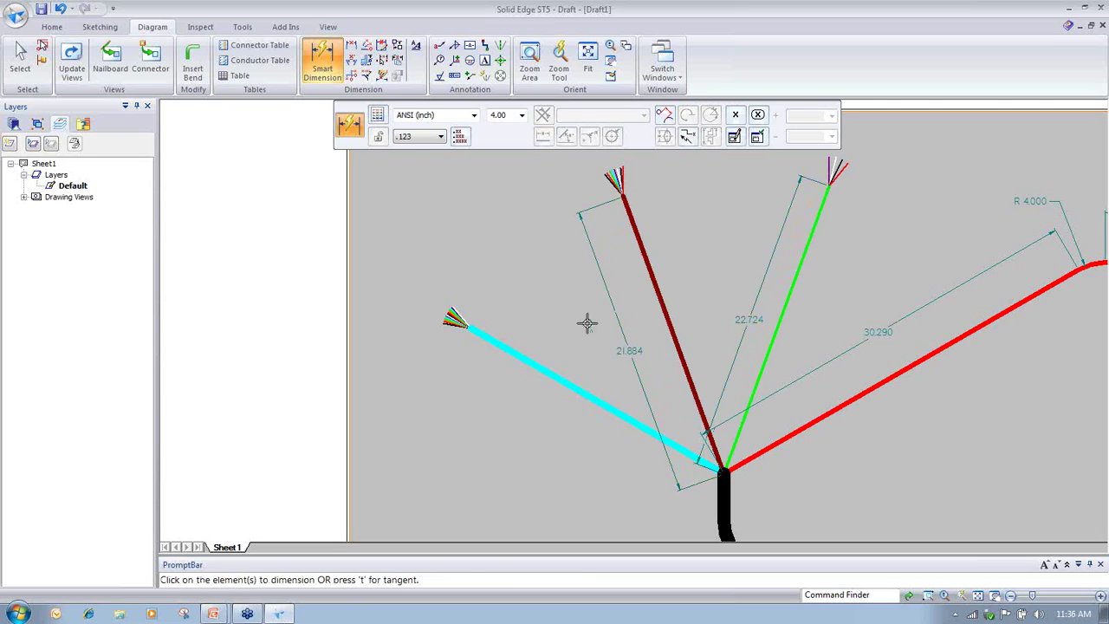
left_click(545, 368)
left_click(532, 407)
scroll(930, 446, "down", 1)
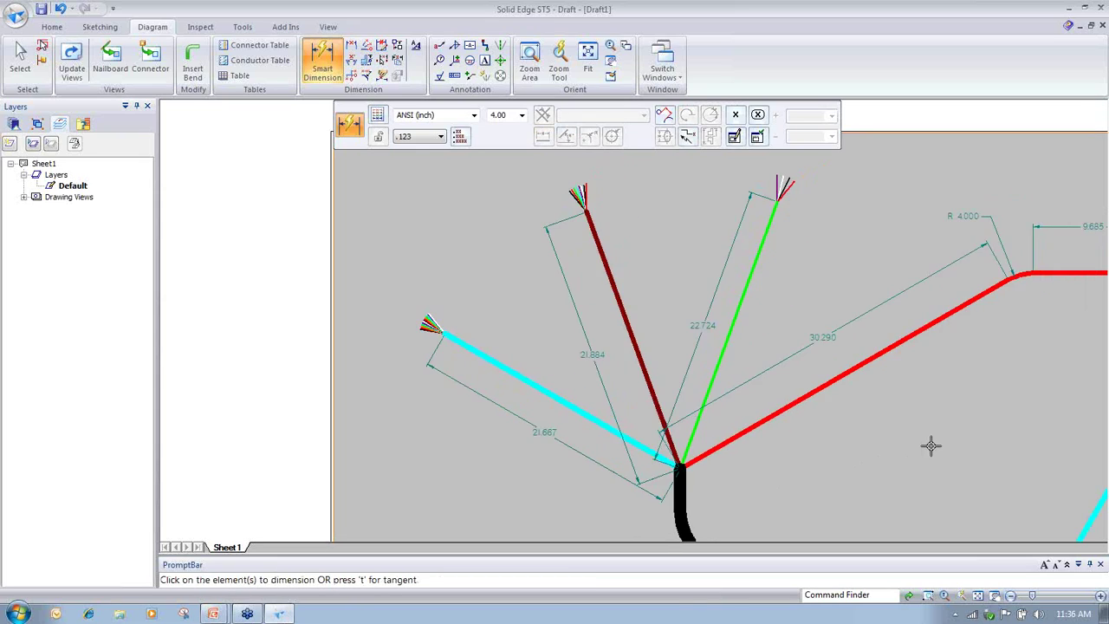
middle_click_drag(931, 445, 774, 436)
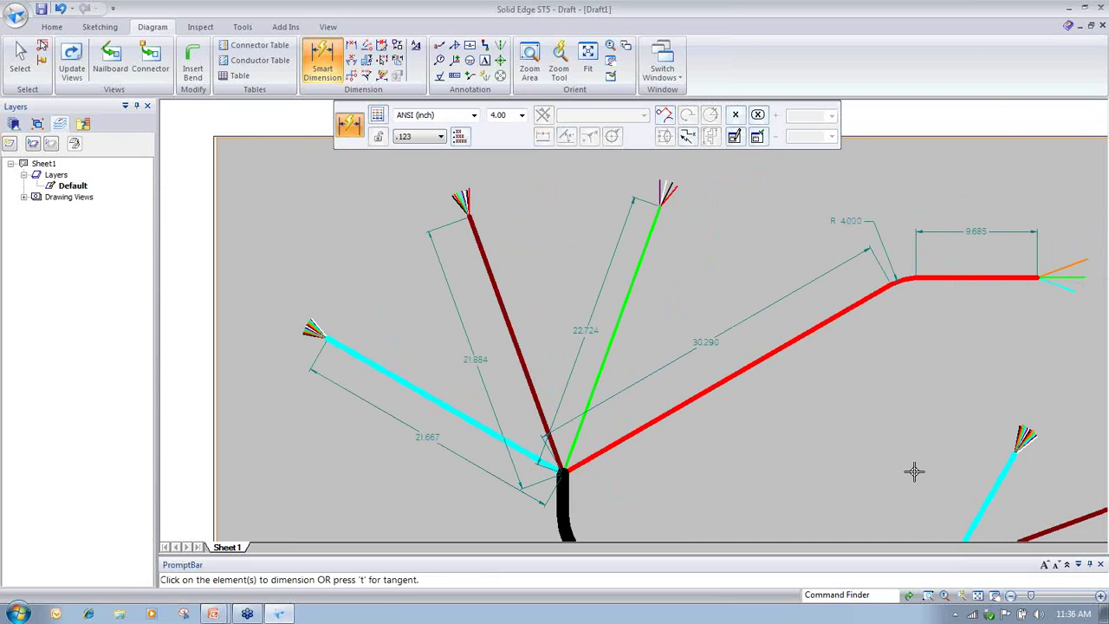
middle_click_drag(915, 471, 792, 474)
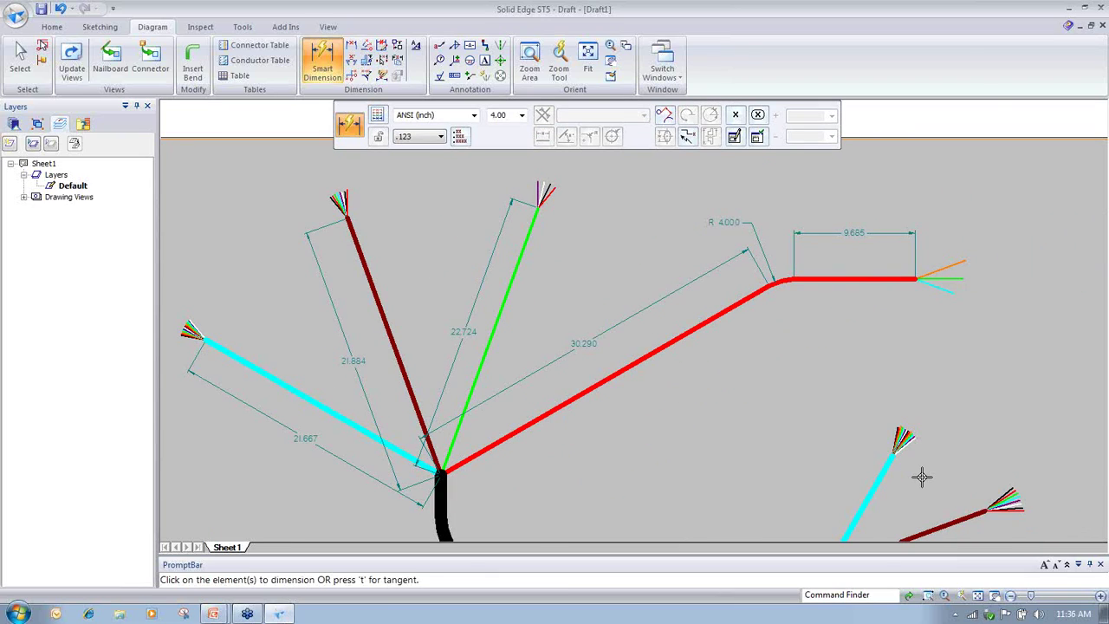
scroll(943, 461, "up", 4)
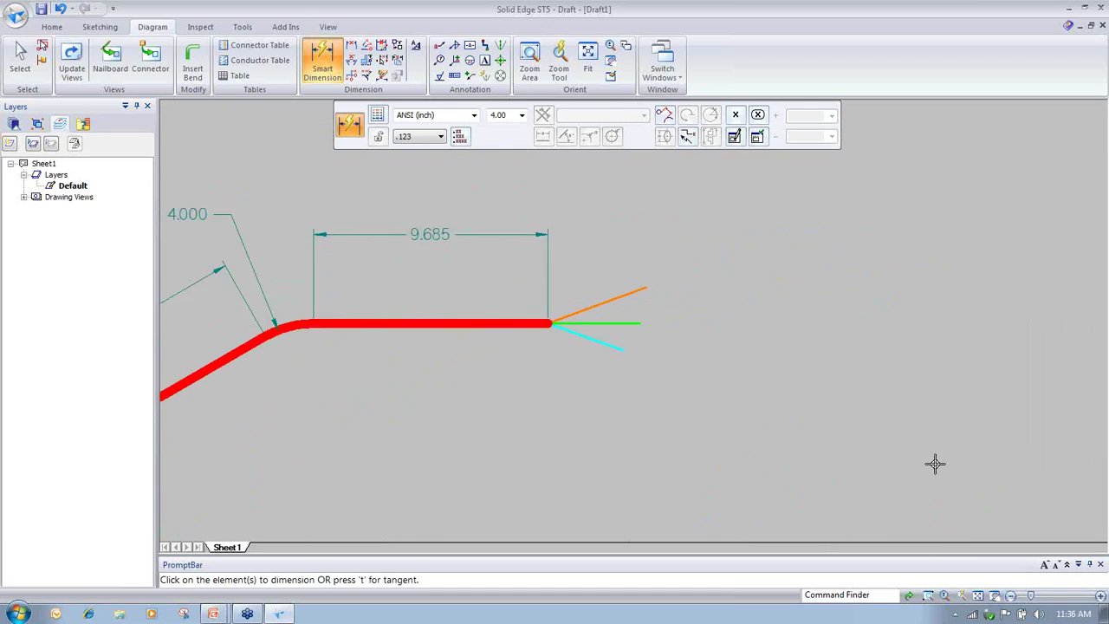
- End the dimensioning and open the nailboard drawing view's properties to review its general nailboard size and style options
scroll(935, 464, "up", 1)
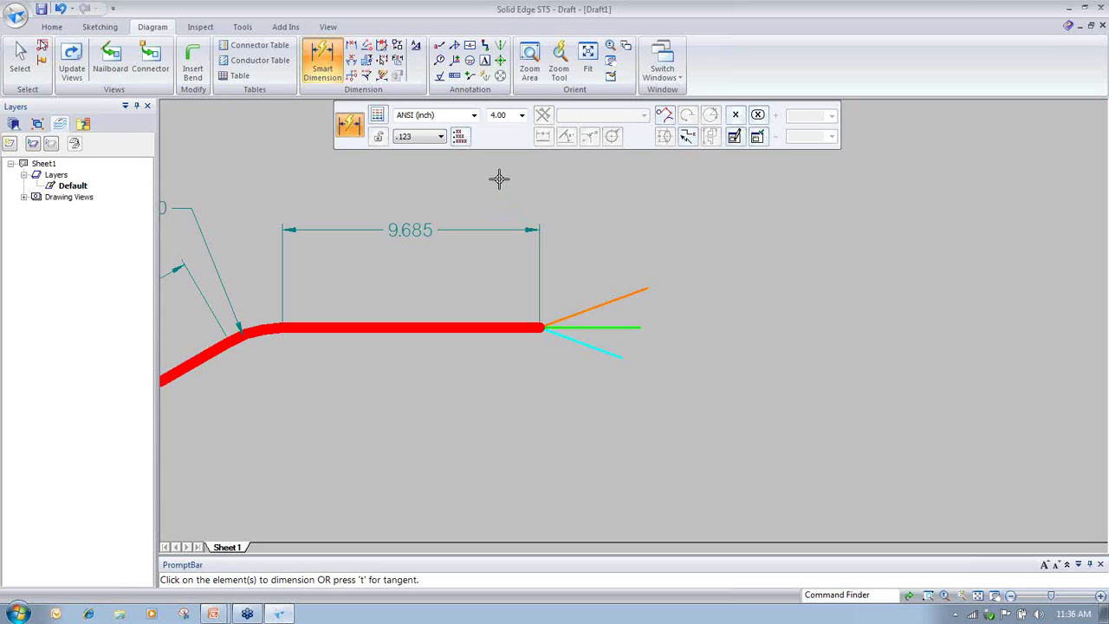
scroll(500, 178, "down", 5)
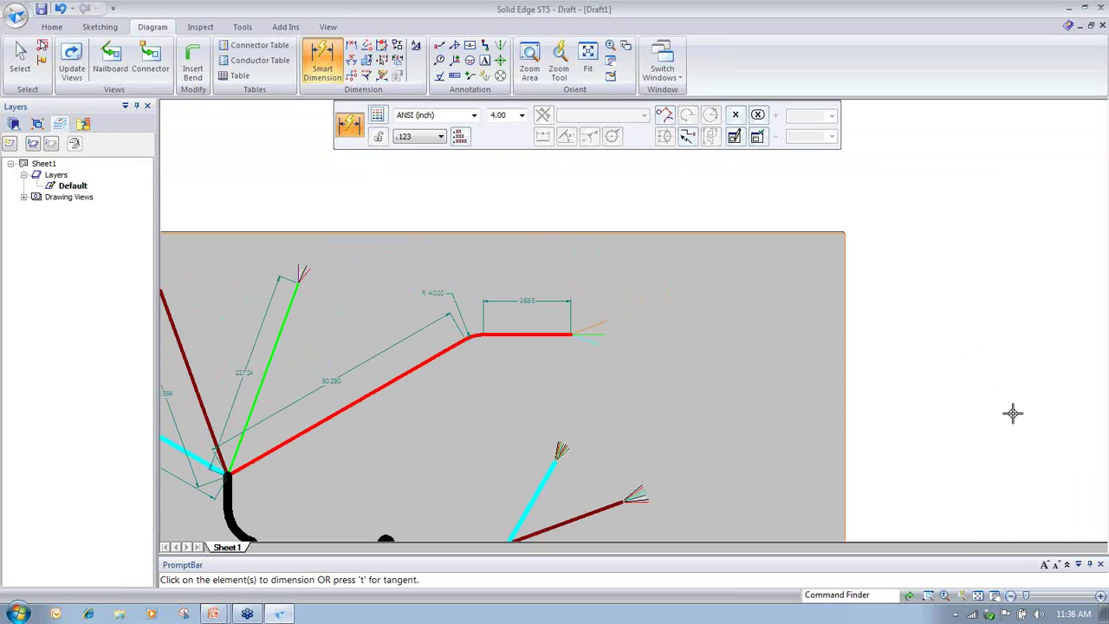
key("Escape")
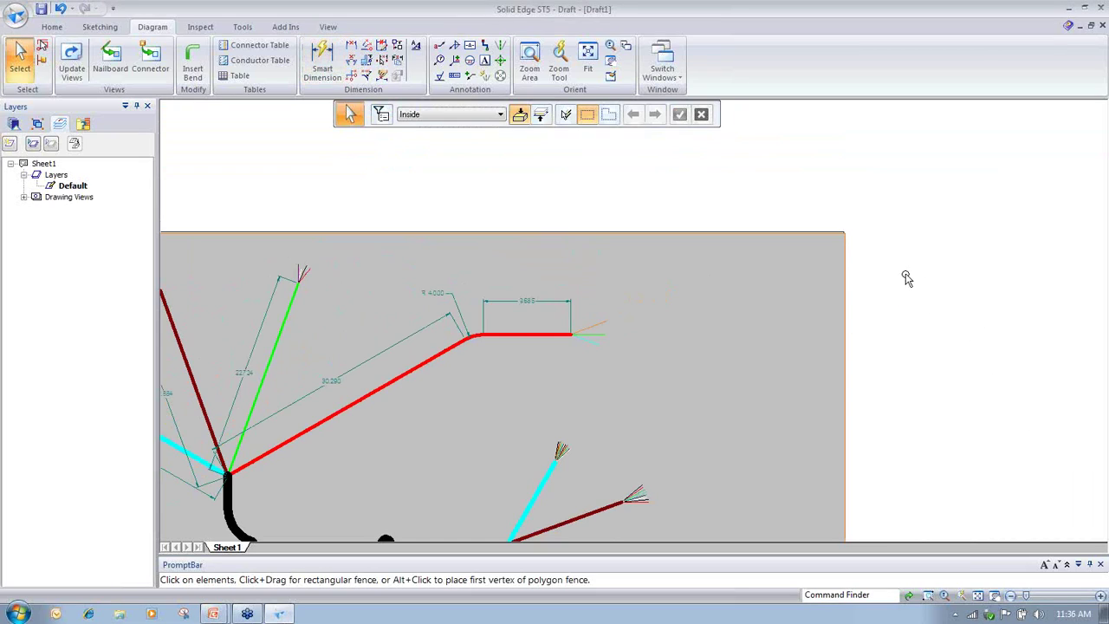
left_click(770, 237)
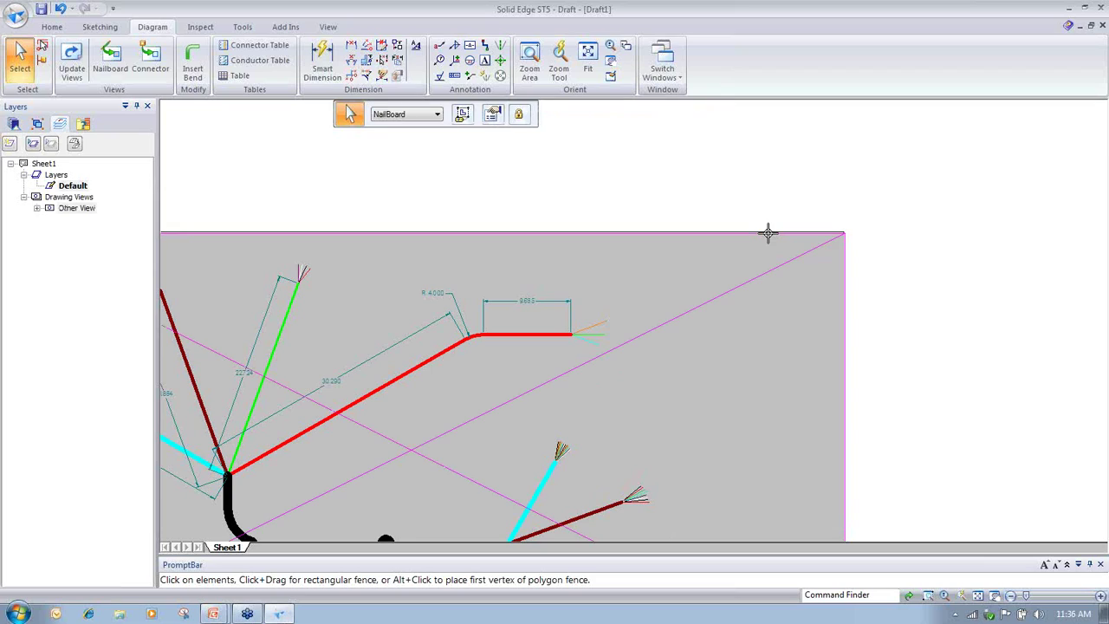
left_click(914, 237)
right_click(762, 238)
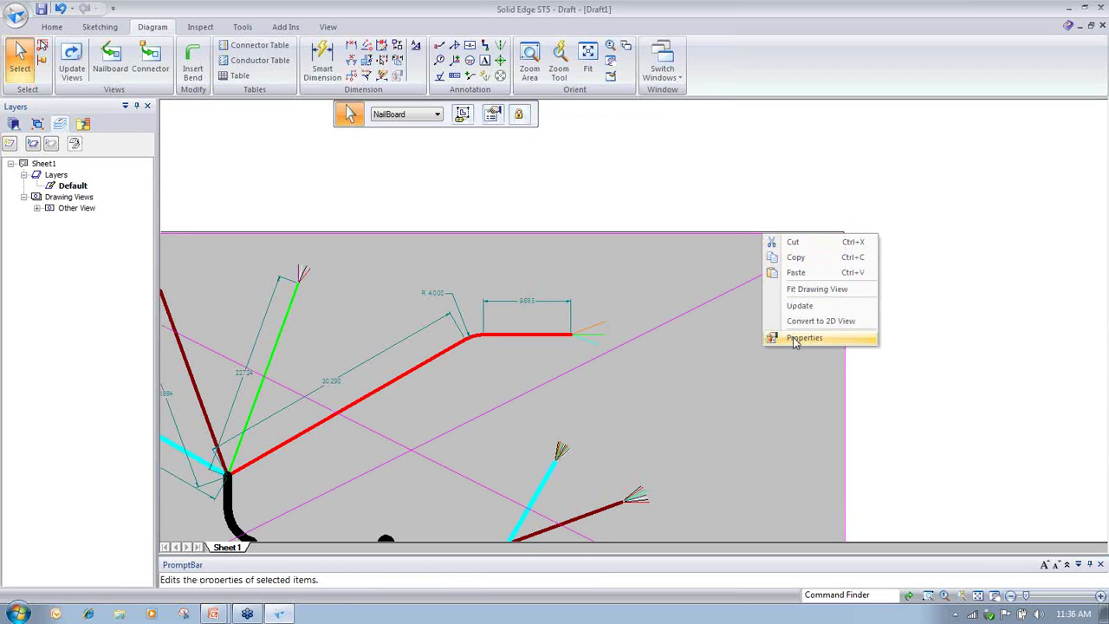
left_click(857, 340)
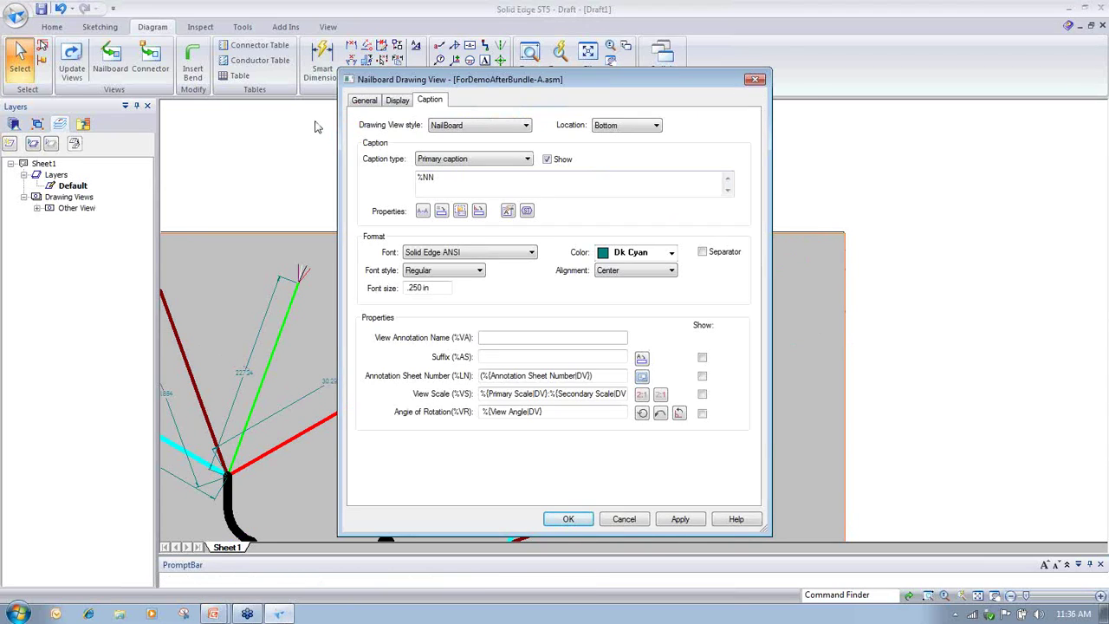
left_click(365, 101)
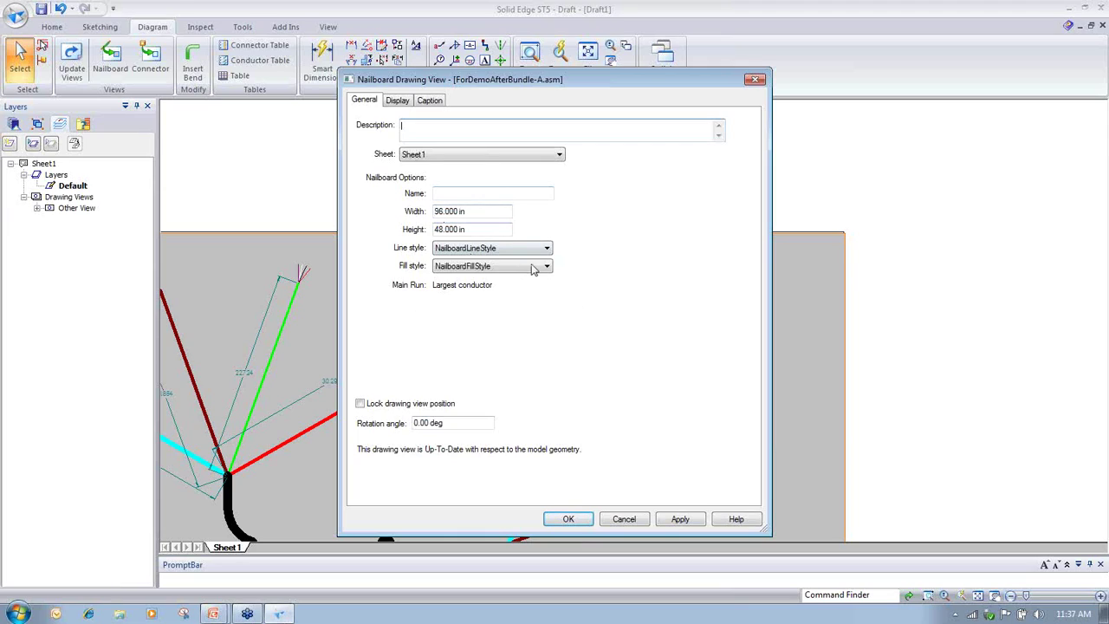
- Expand Cable 25, Cable 26 and Bundle 23, examine the properties of wires W2z and W3g, and review the caption settings before closing
left_click(400, 101)
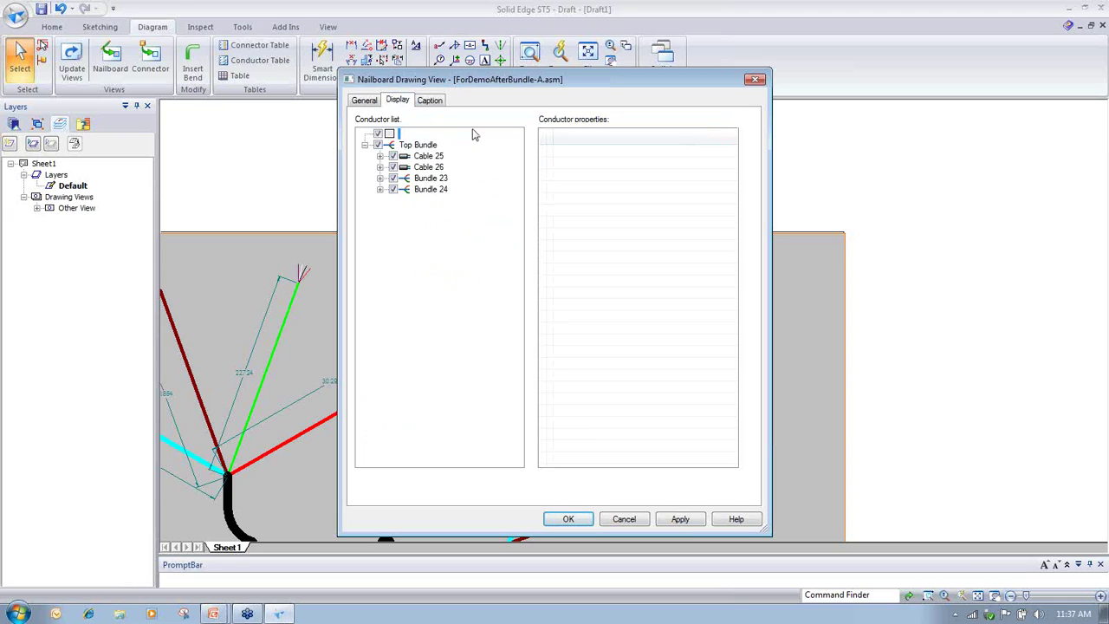
left_click(380, 156)
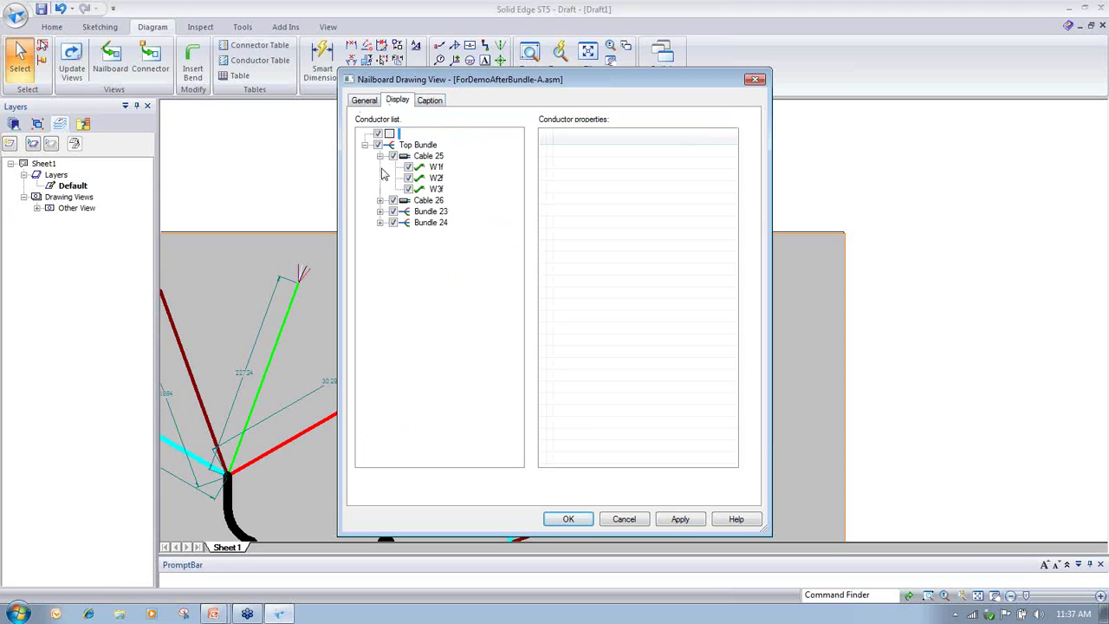
left_click(380, 200)
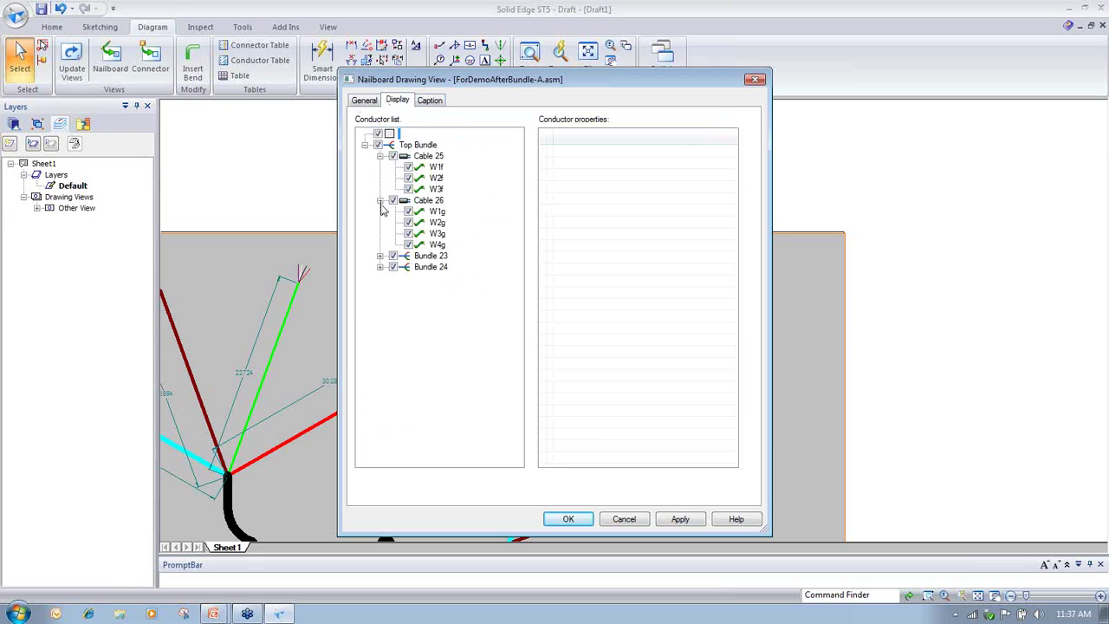
left_click(380, 257)
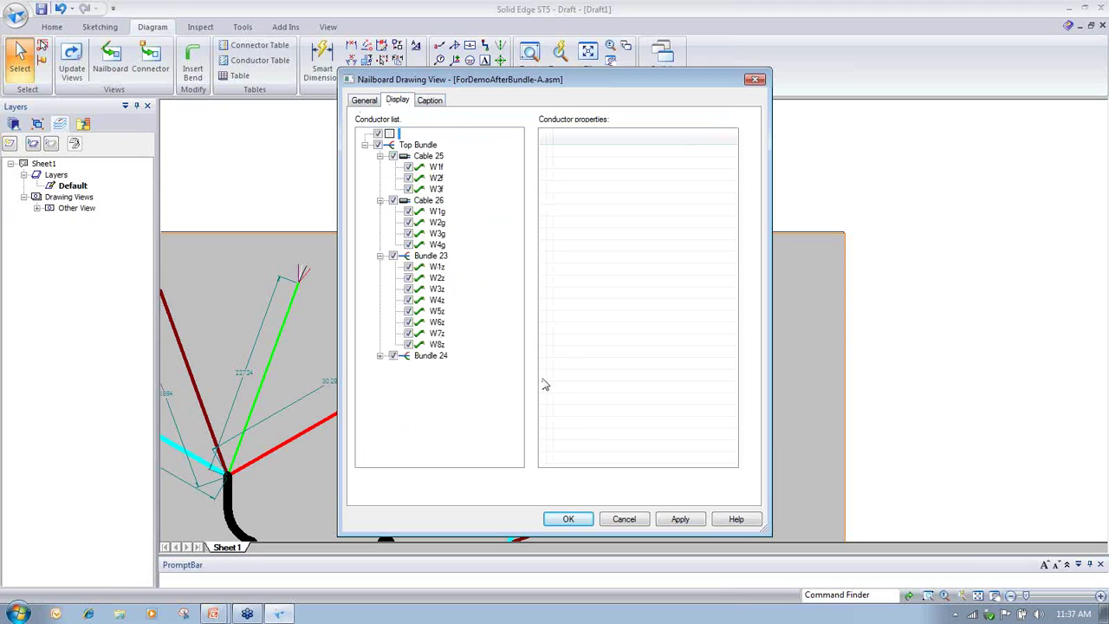
left_click(436, 279)
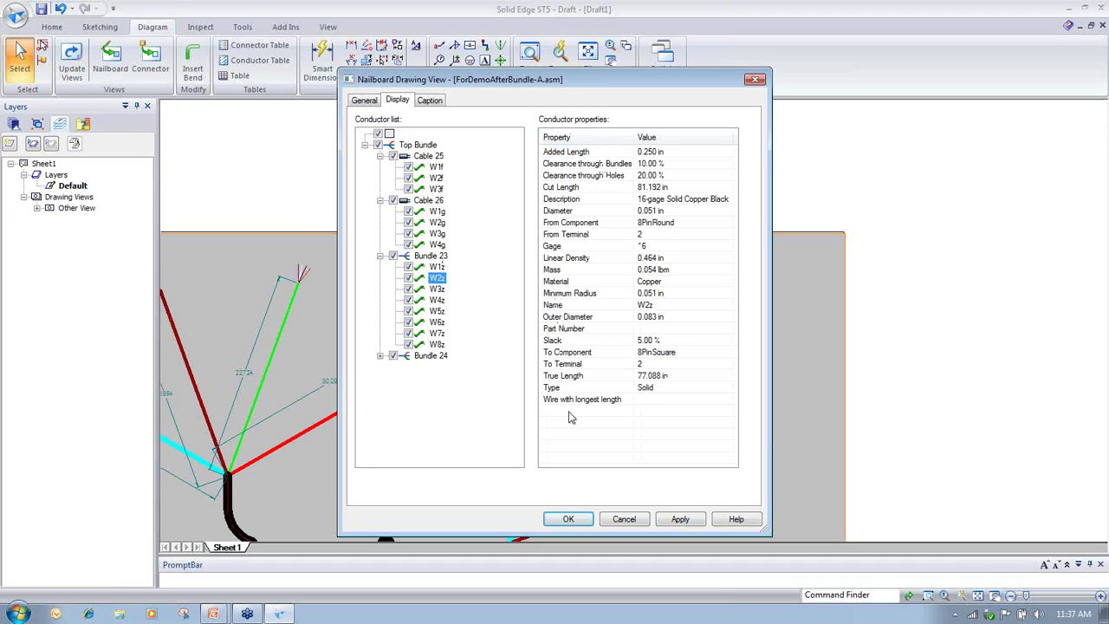
left_click(437, 234)
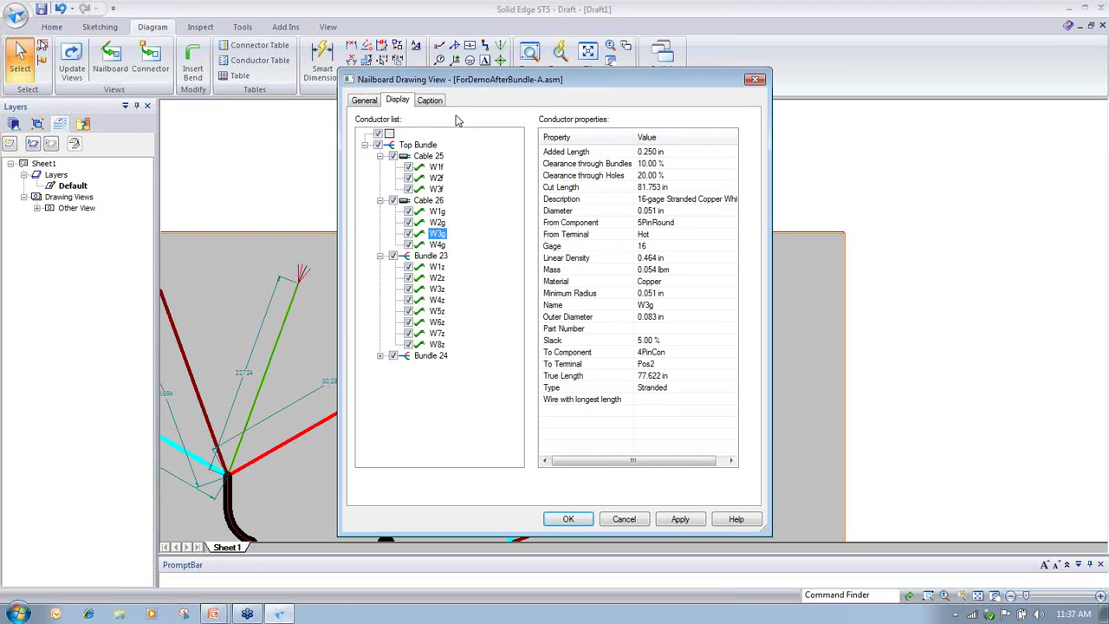
left_click(431, 101)
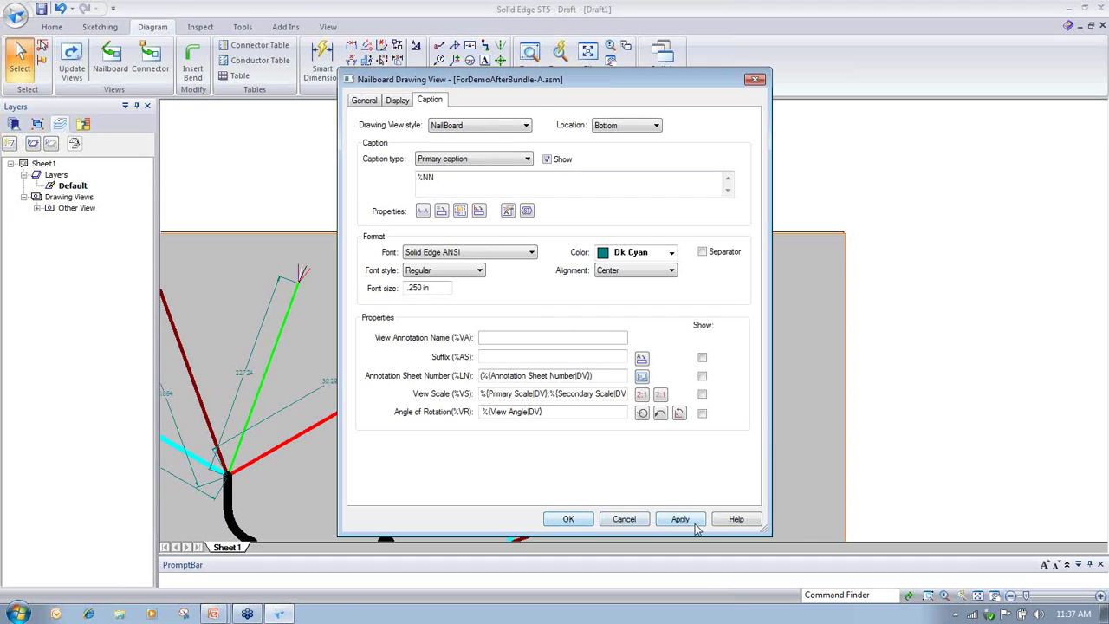
left_click(584, 522)
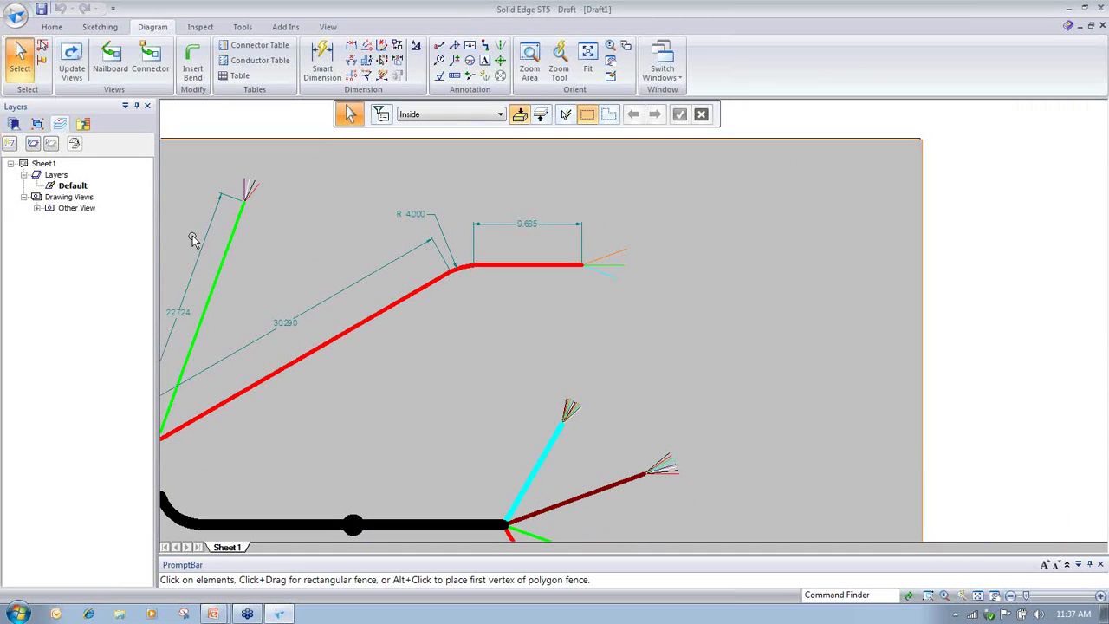
- Place a front-oriented connector view for the lower red bundle's orange conductor at 2:1 scale, just beside its wire ends
left_click(149, 69)
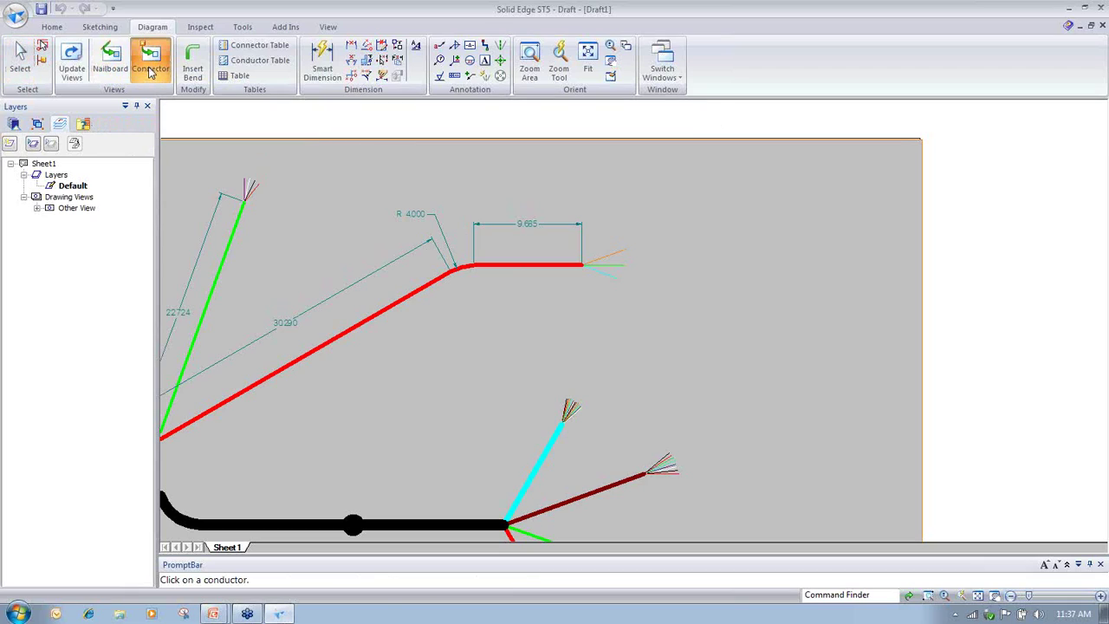
scroll(798, 431, "up", 3)
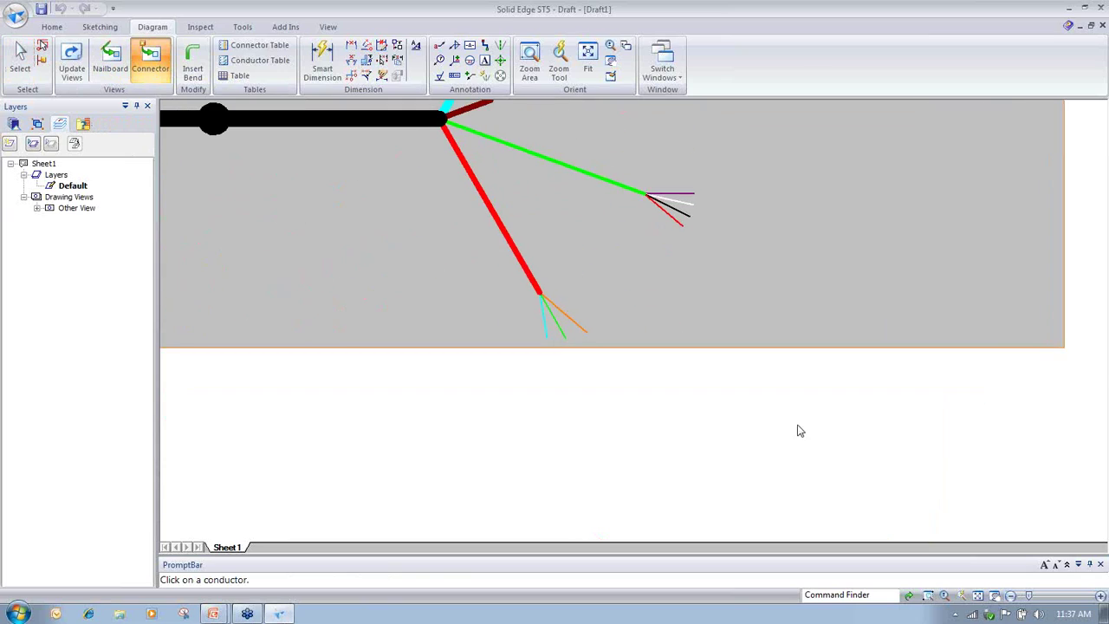
left_click(725, 317)
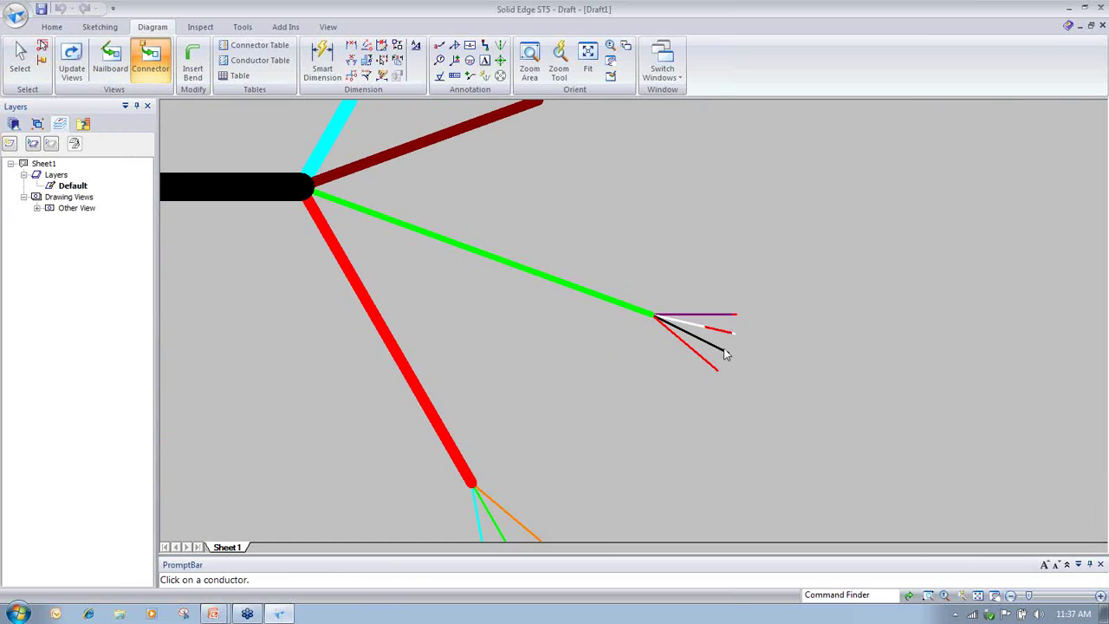
scroll(720, 354, "down", 2)
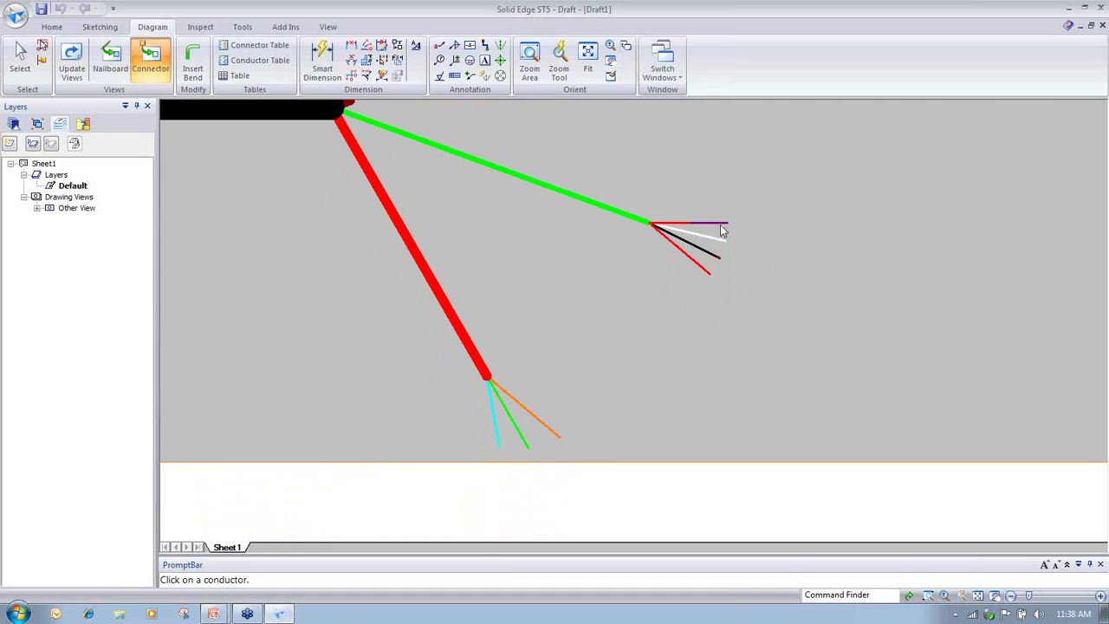
left_click(556, 431)
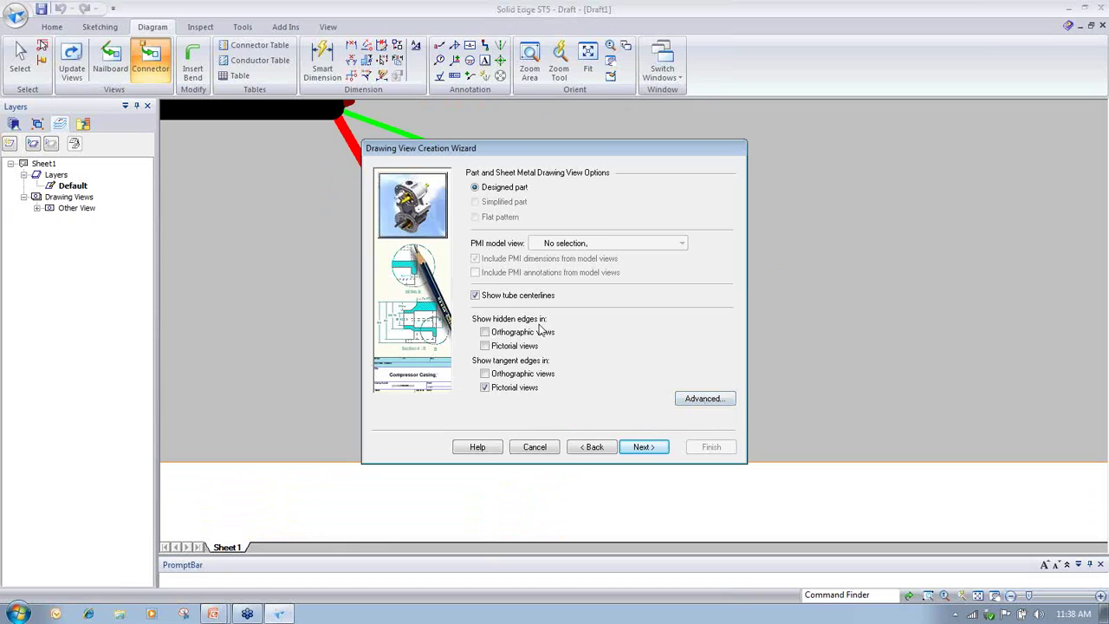
left_click(644, 448)
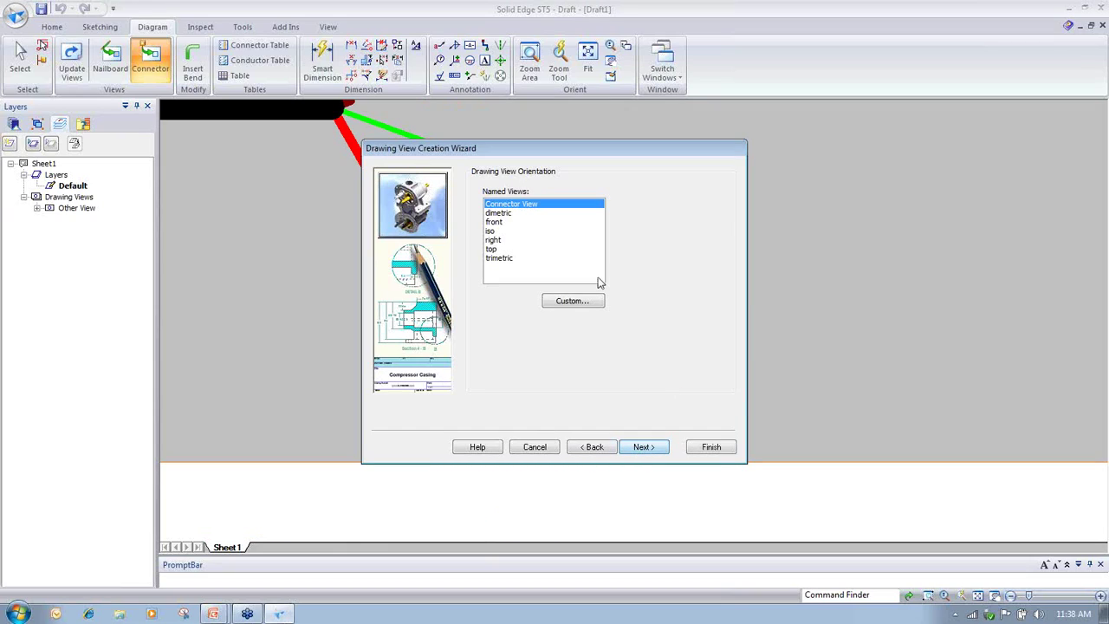
left_click(500, 231)
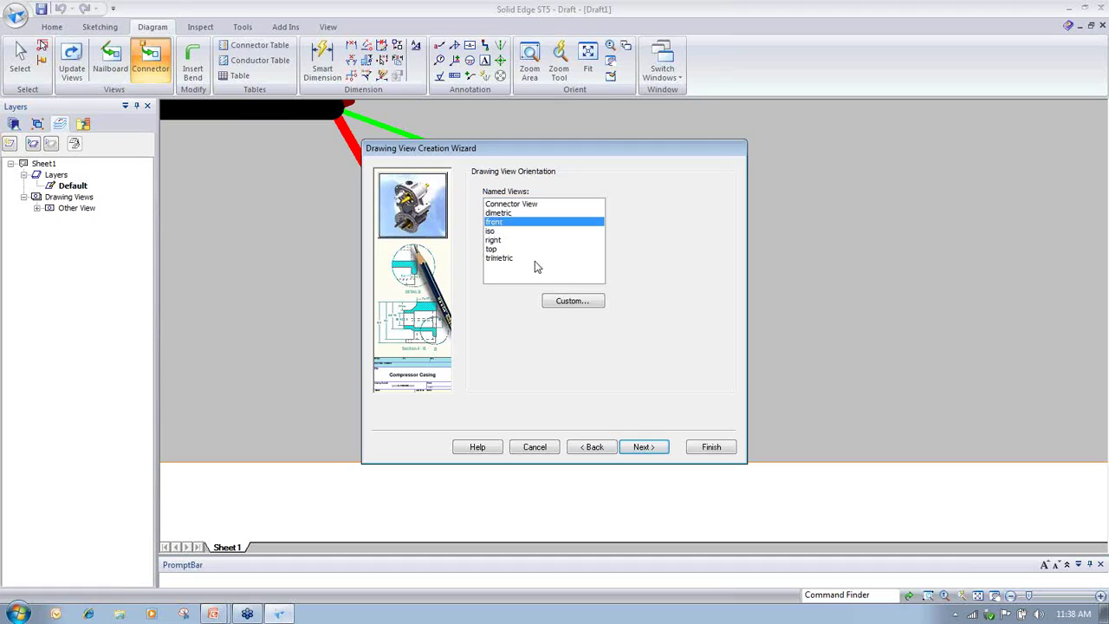
left_click(642, 447)
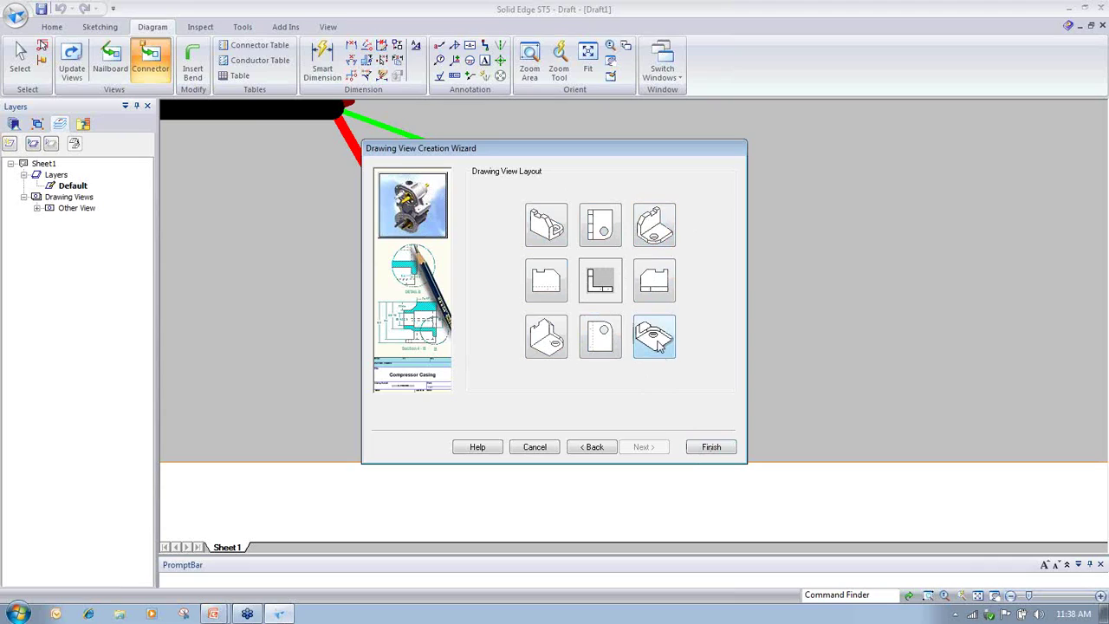
left_click(725, 454)
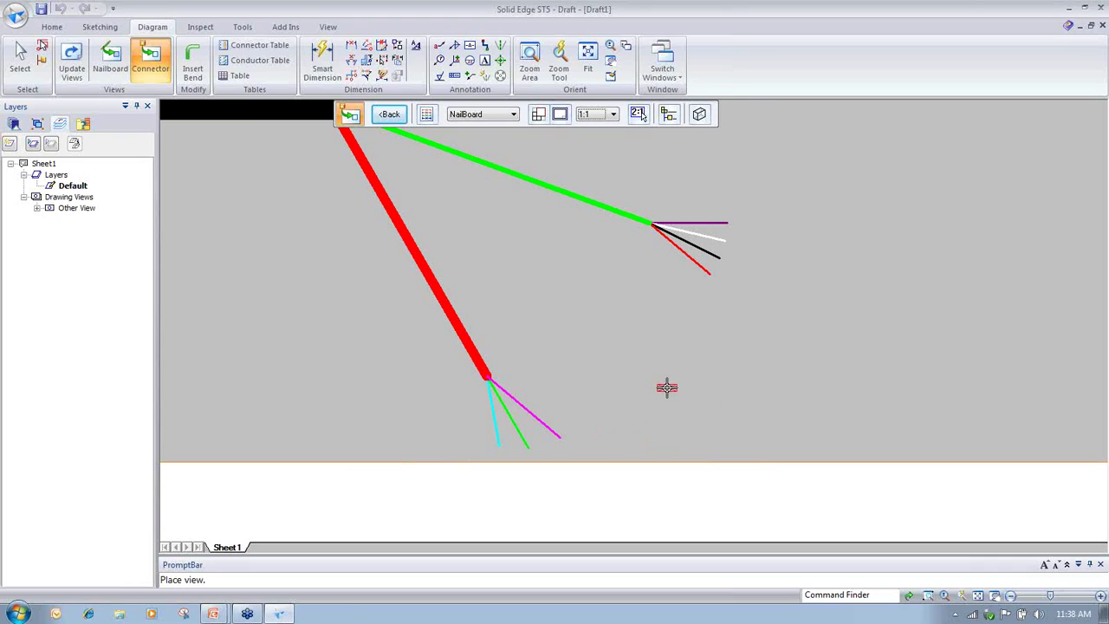
left_click(614, 116)
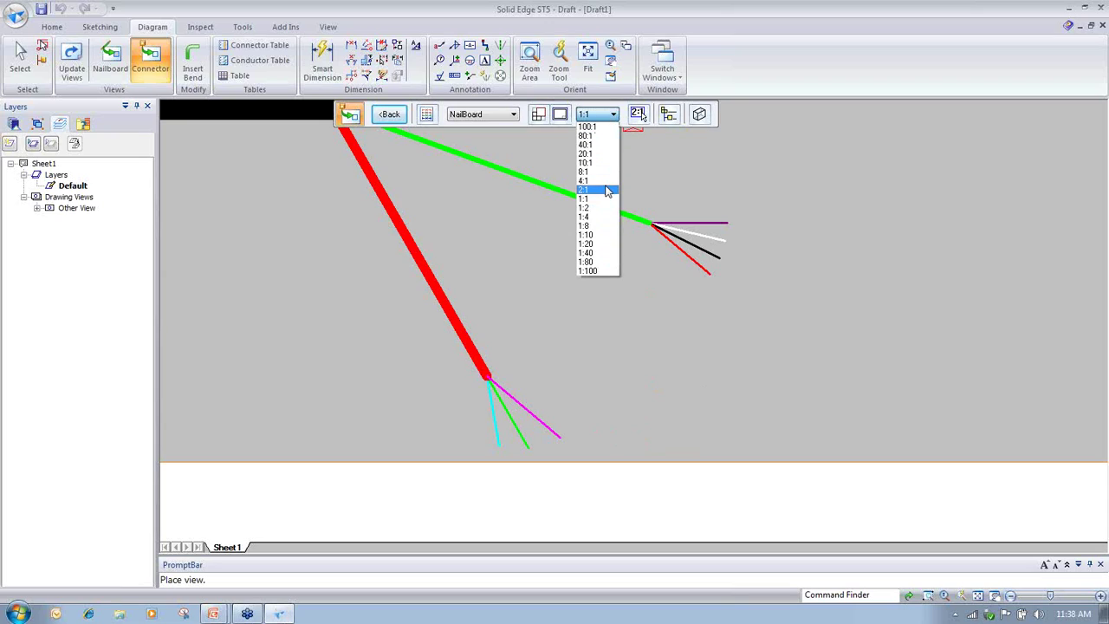
left_click(606, 201)
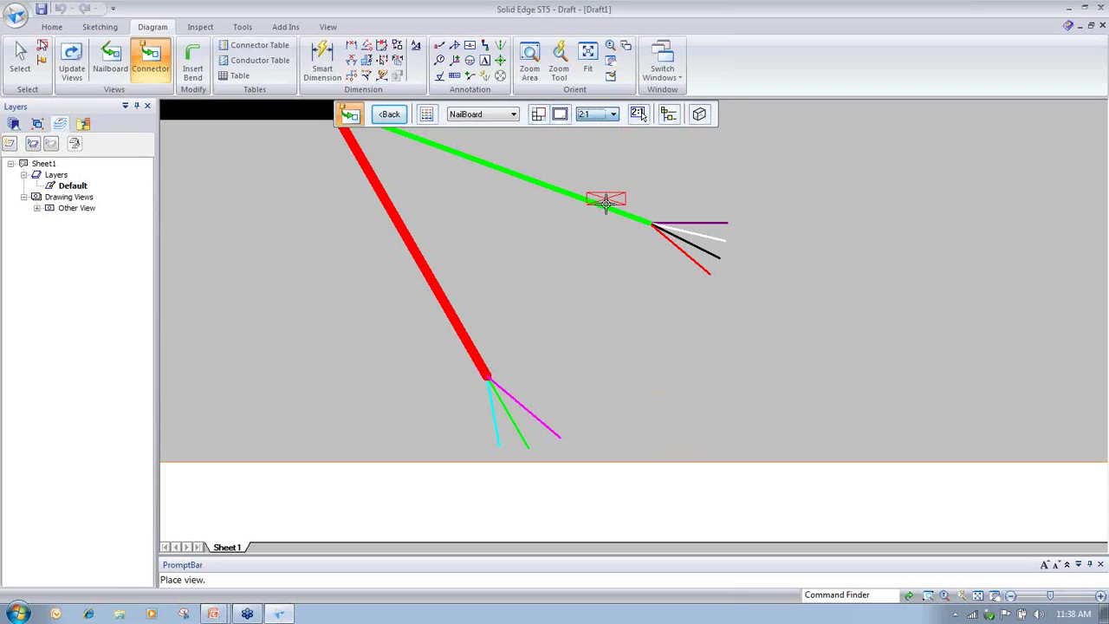
left_click(613, 423)
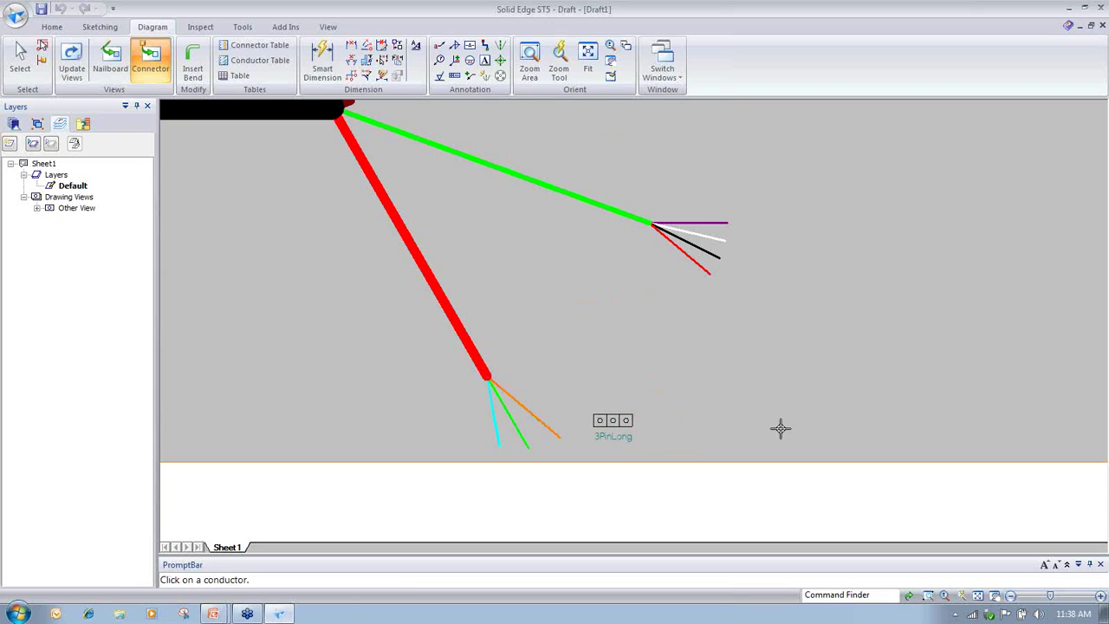
- Place a front-oriented connector view for the lower green bundle's black conductor at 2:1 scale, beside its wire ends
left_click(709, 252)
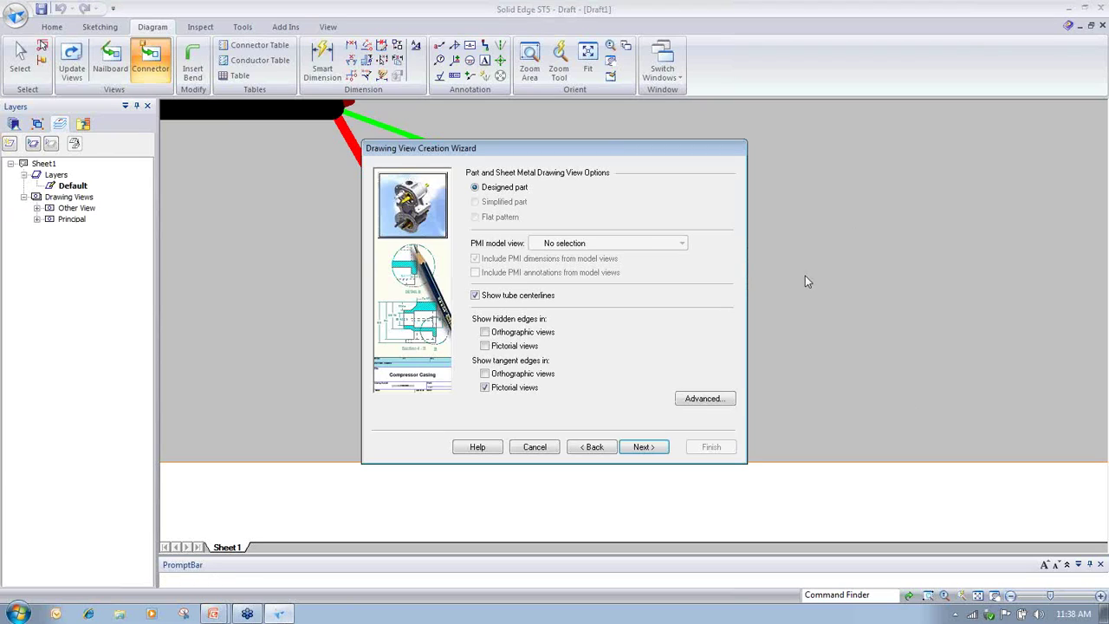
left_click(644, 447)
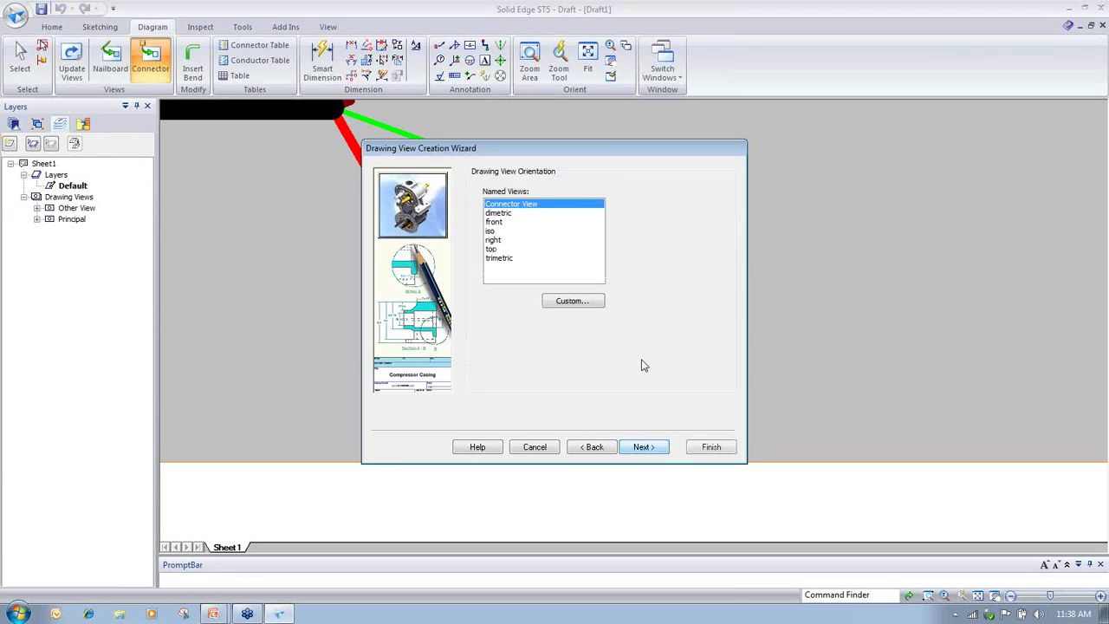
left_click(499, 223)
left_click(711, 448)
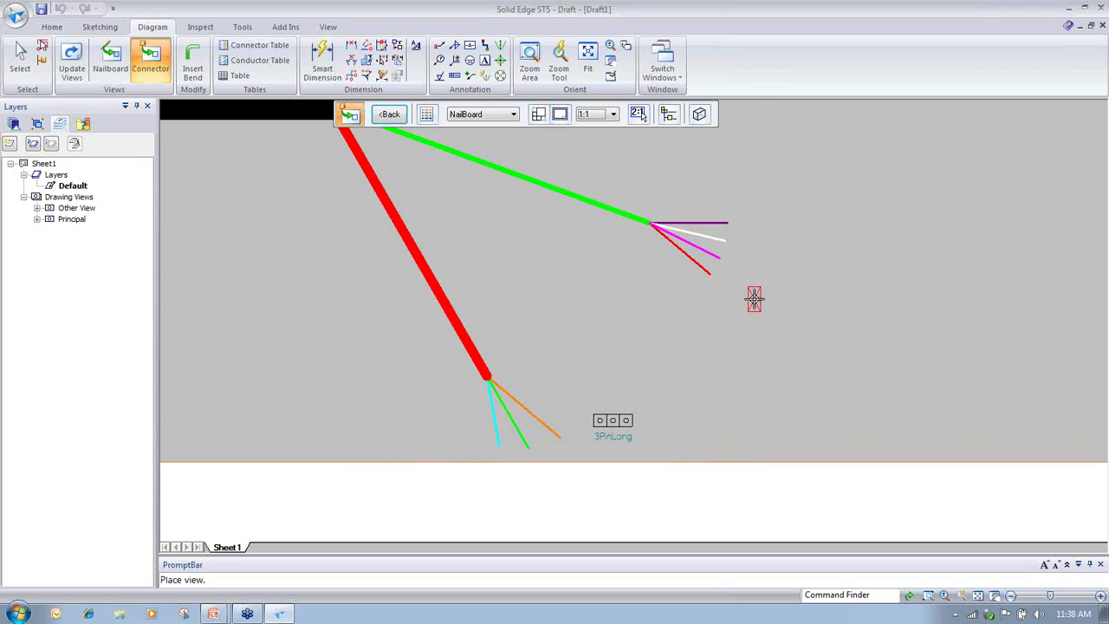
left_click(614, 114)
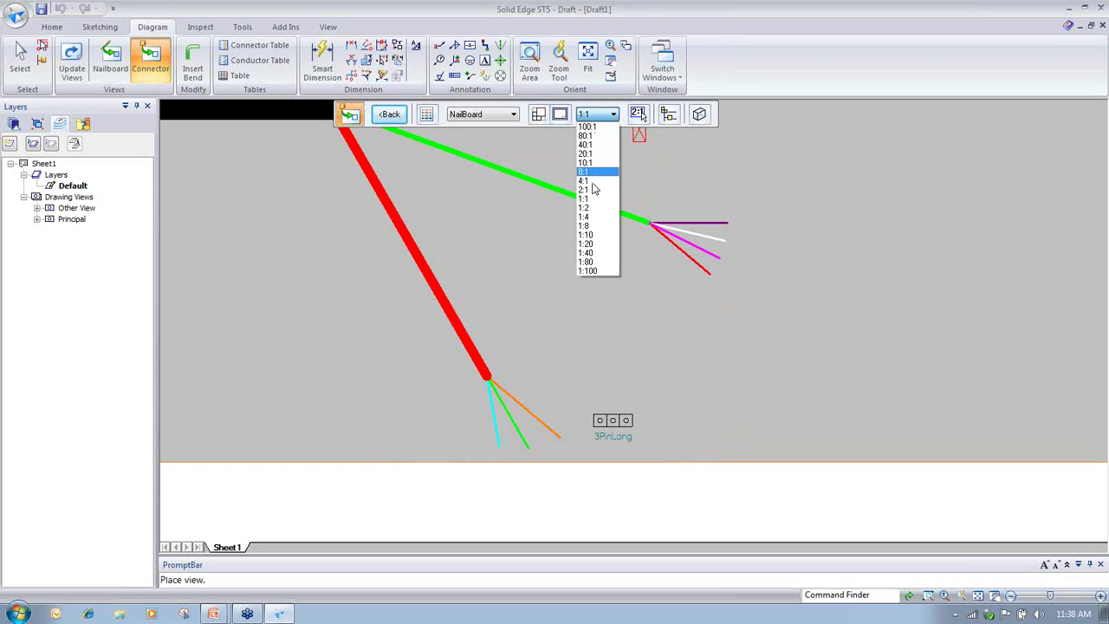
left_click(593, 188)
left_click(811, 248)
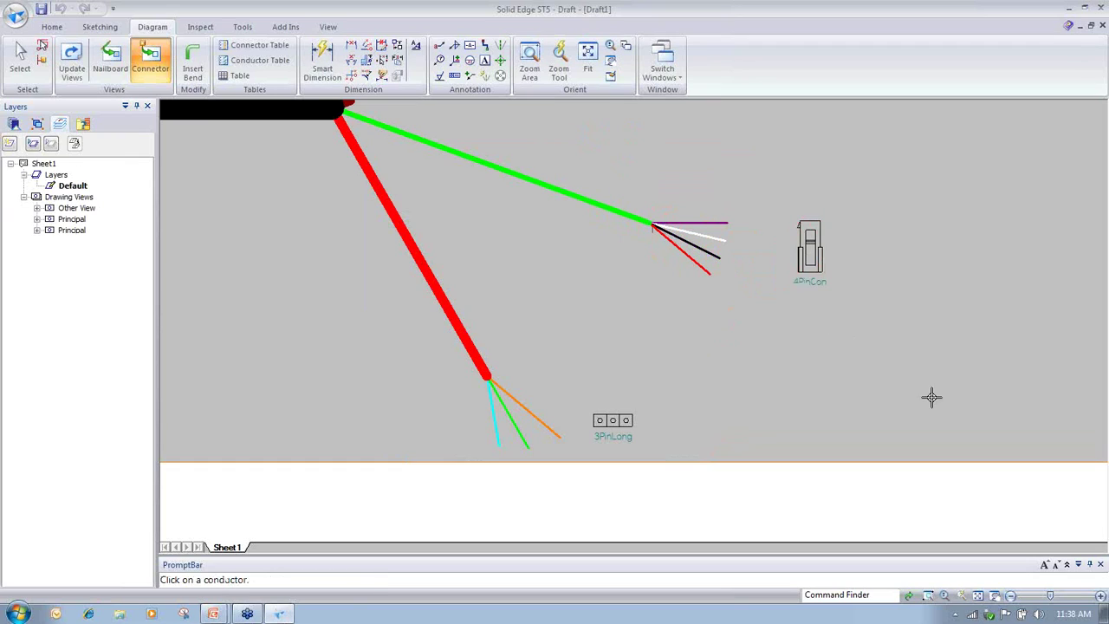
- Place a second connector view for the green bundle's black conductor, using the Connector View orientation at 2:1 scale, beside the existing 4-pin view
middle_click_drag(906, 376, 784, 455)
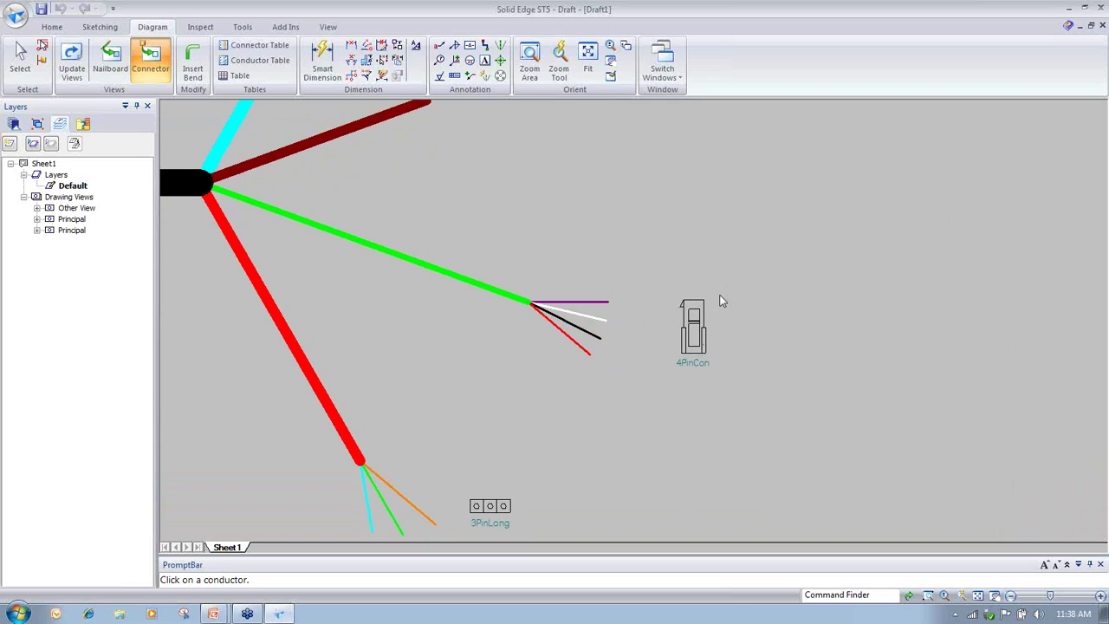
left_click(593, 336)
left_click(659, 457)
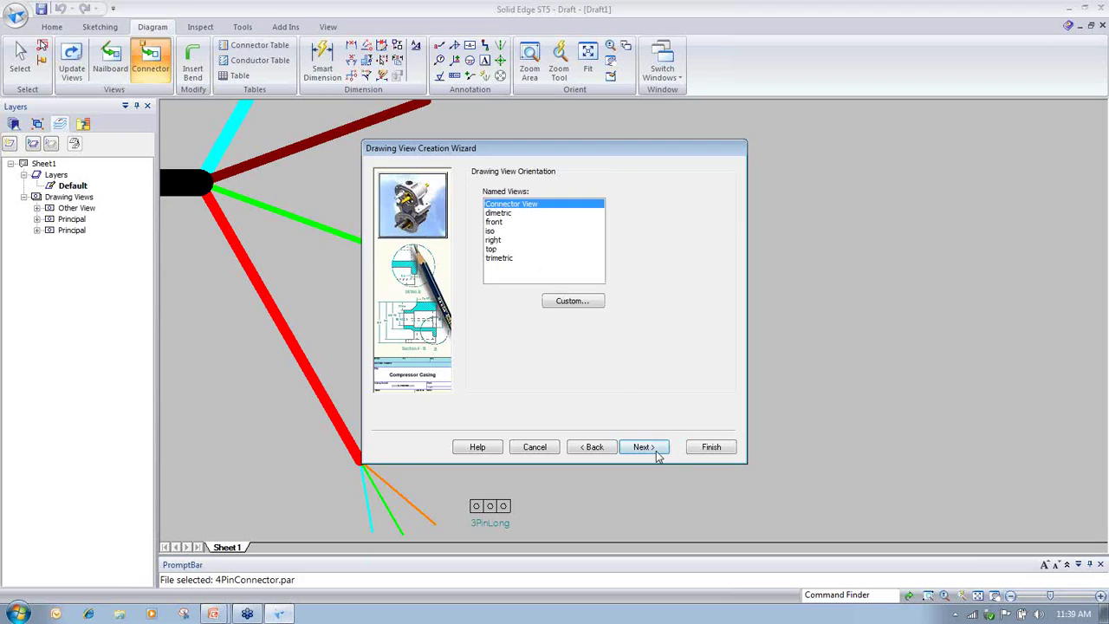
left_click(709, 447)
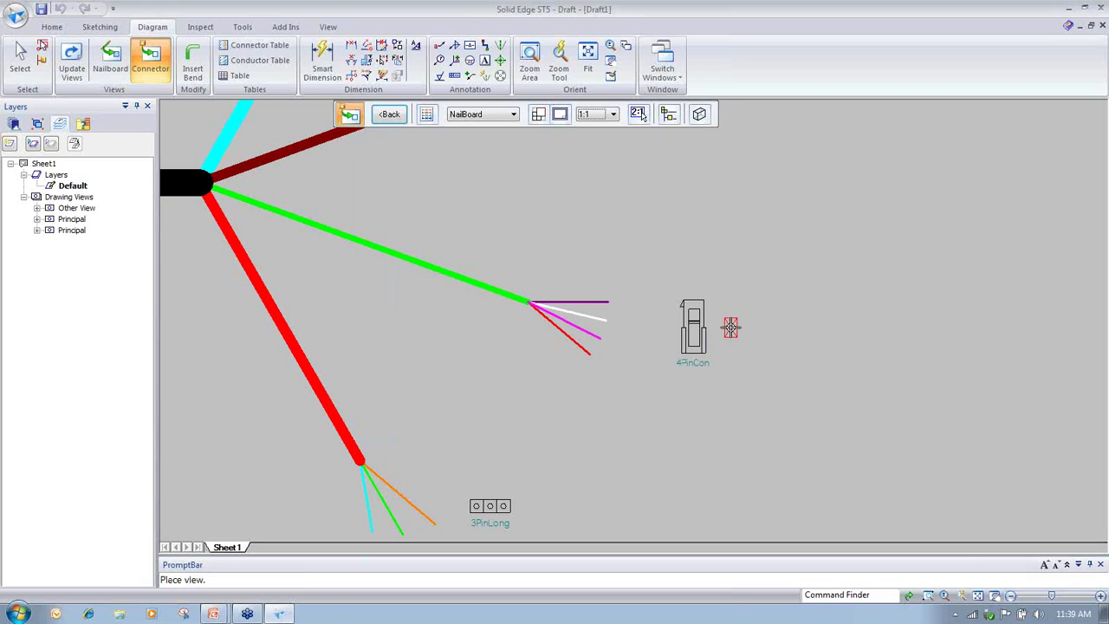
left_click(612, 114)
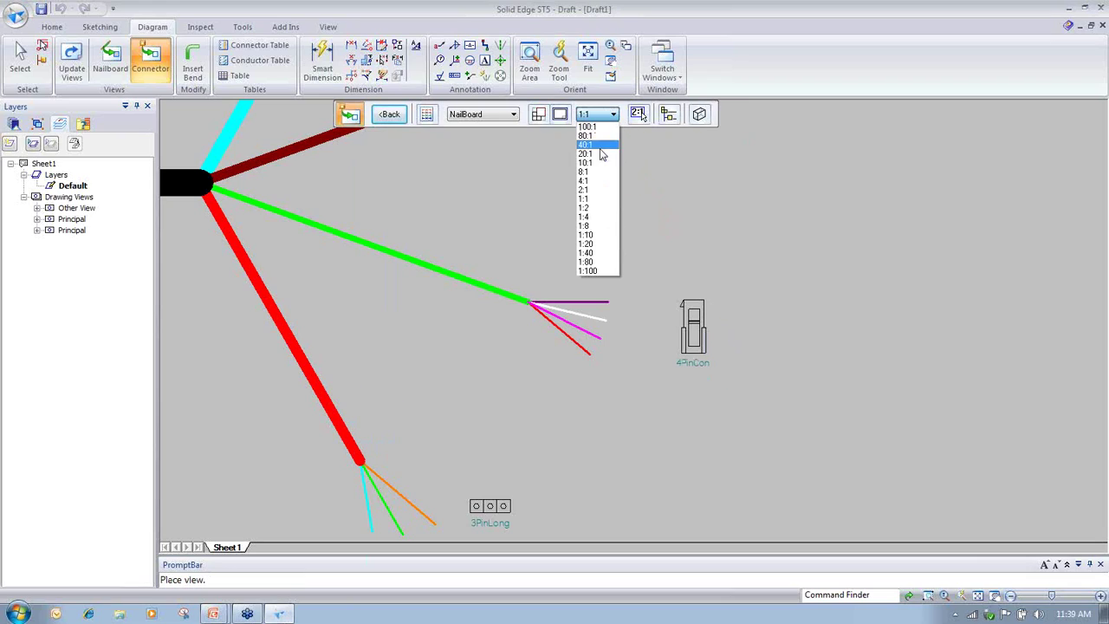
left_click(593, 190)
left_click(774, 343)
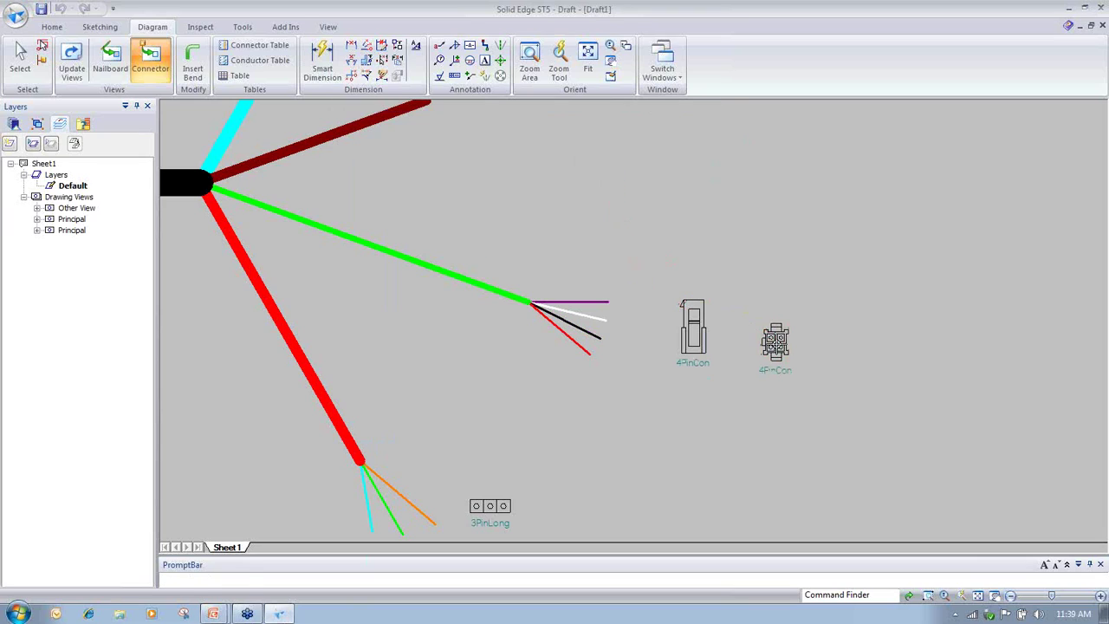
scroll(854, 406, "up", 4)
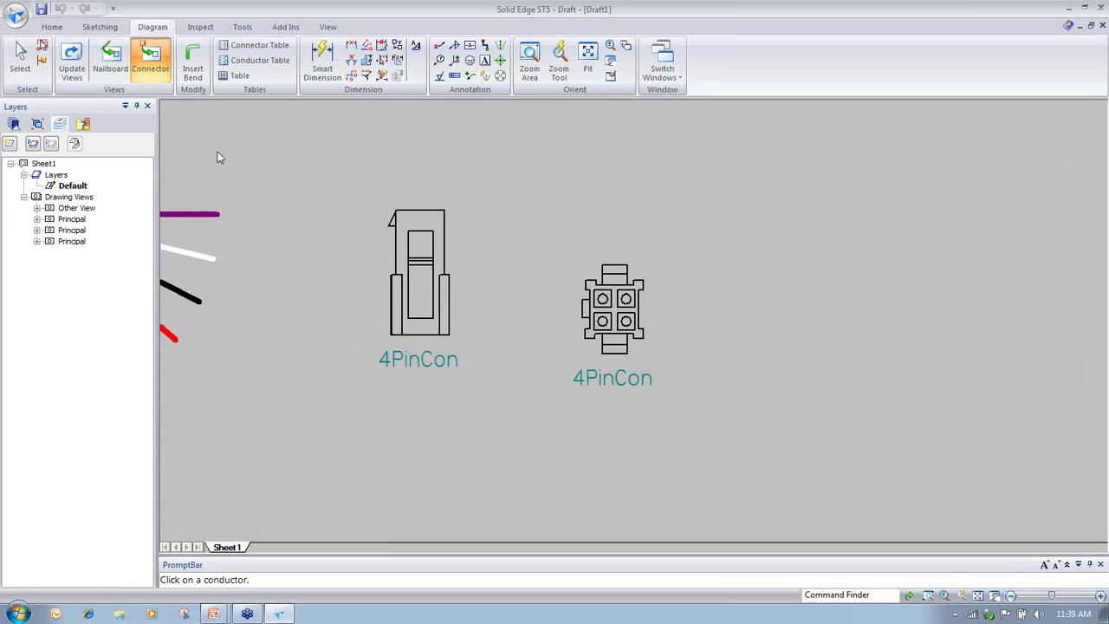
- Place a front-oriented connector view for the dark red bundle's lower black conductor at 2:1 scale, beside its wire ends
scroll(204, 139, "down", 3)
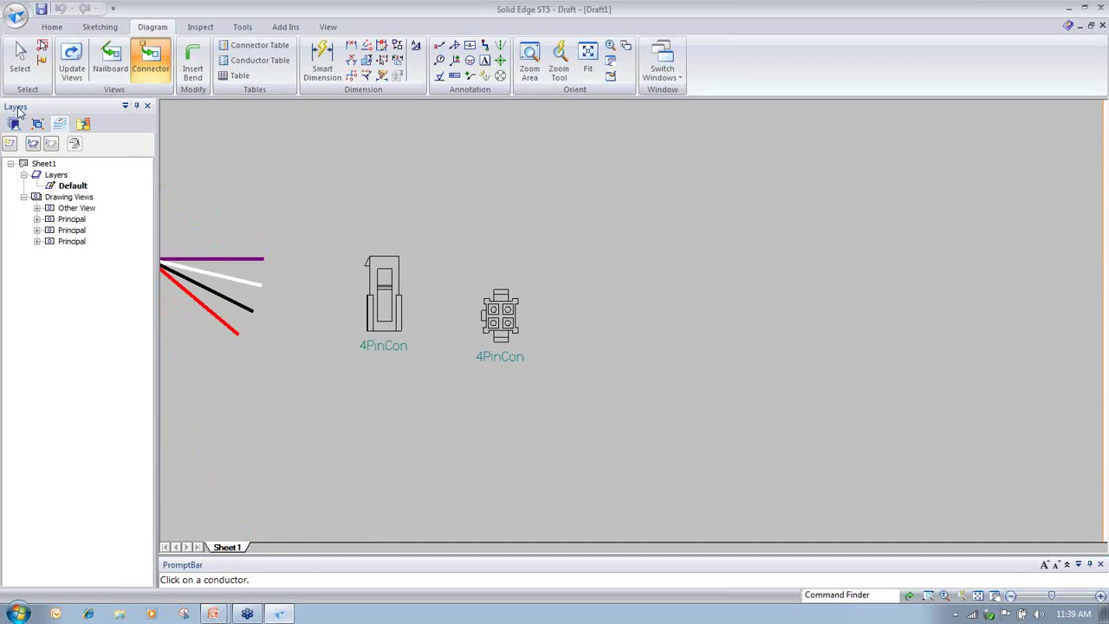
scroll(261, 206, "down", 1)
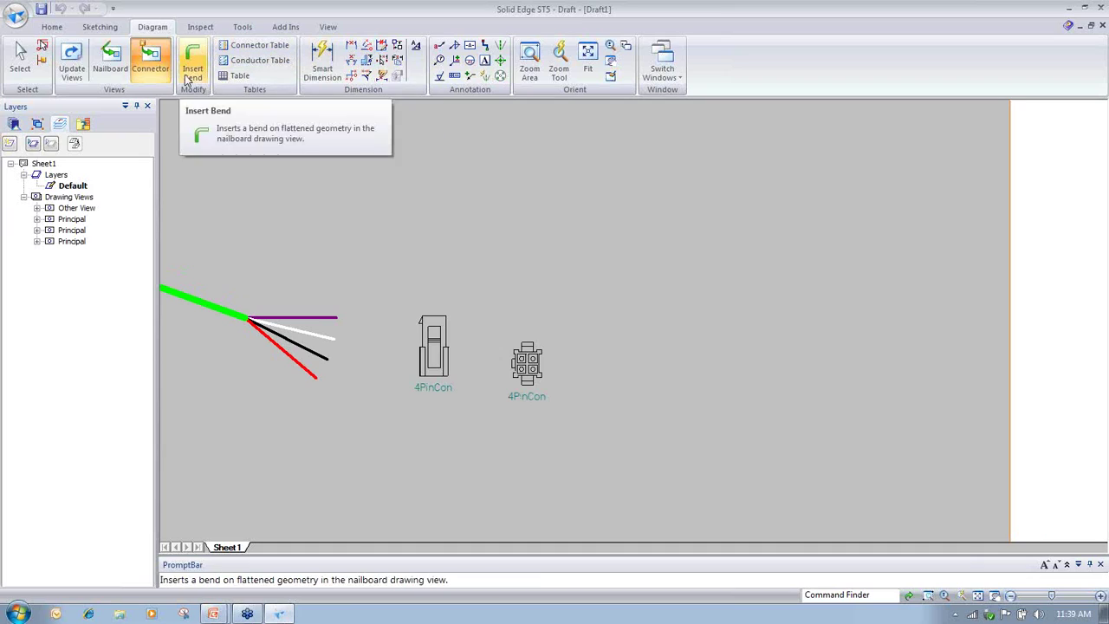
scroll(485, 322, "down", 1)
scroll(524, 260, "up", 1)
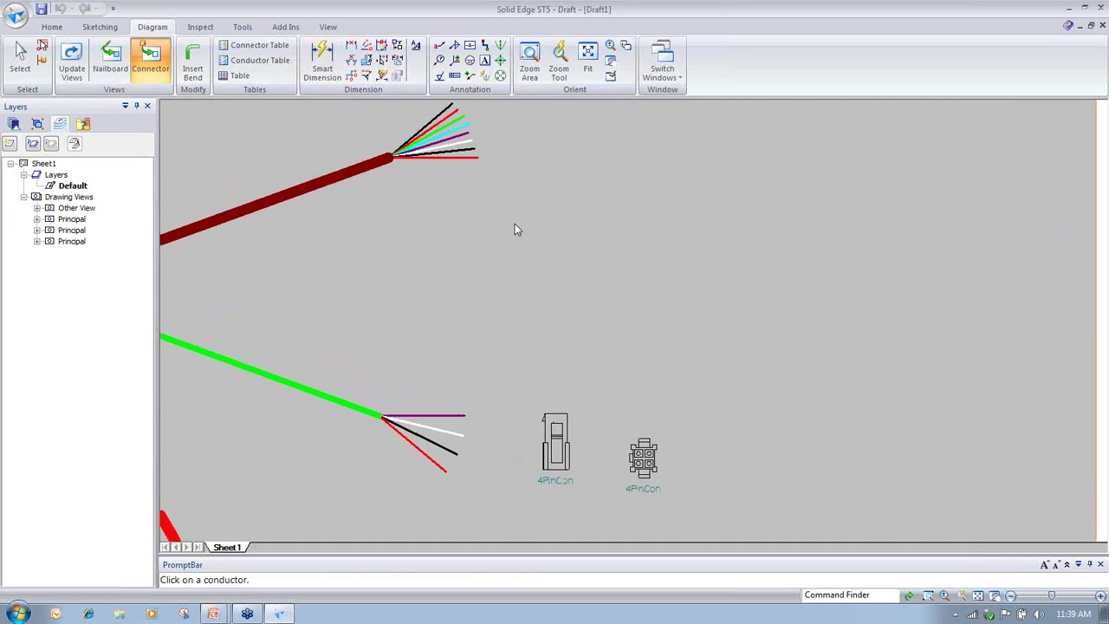
scroll(515, 227, "up", 1)
left_click(492, 248)
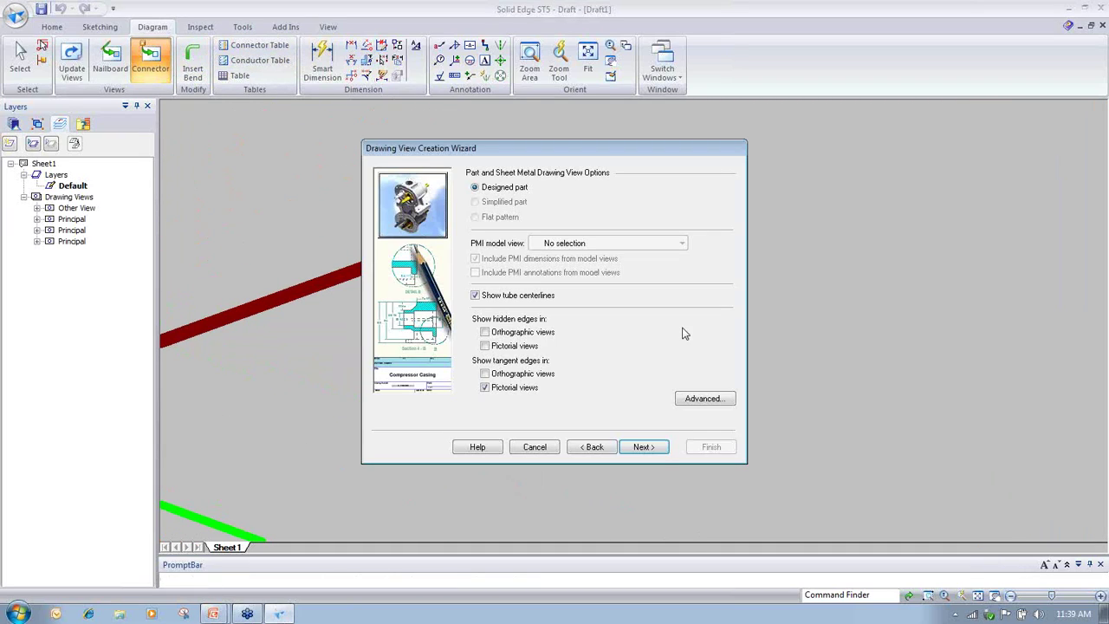
left_click(644, 447)
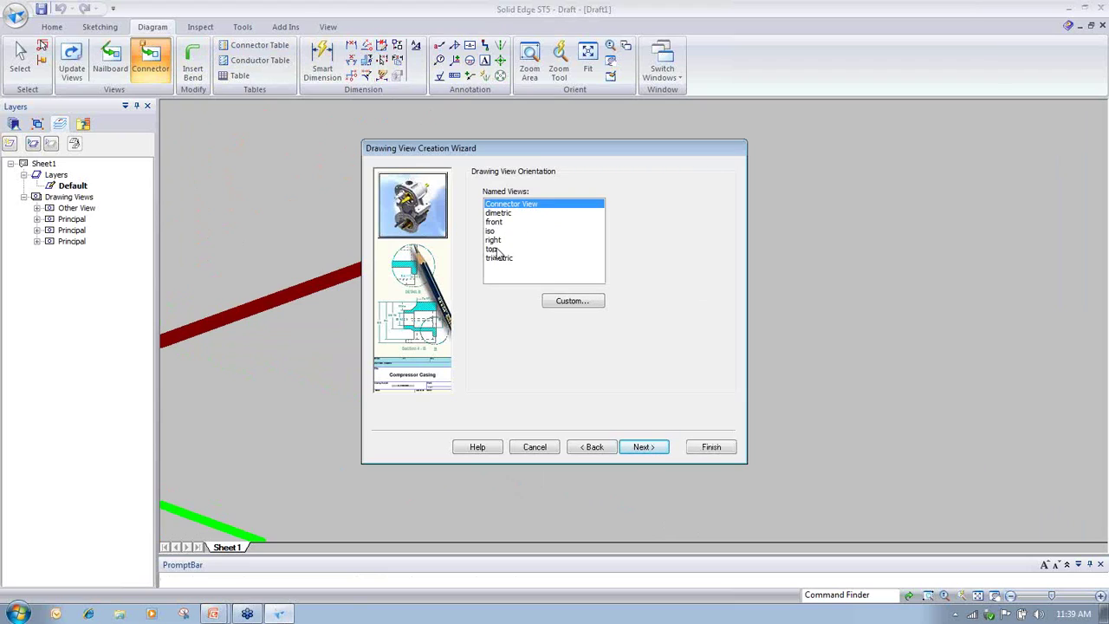
left_click(495, 222)
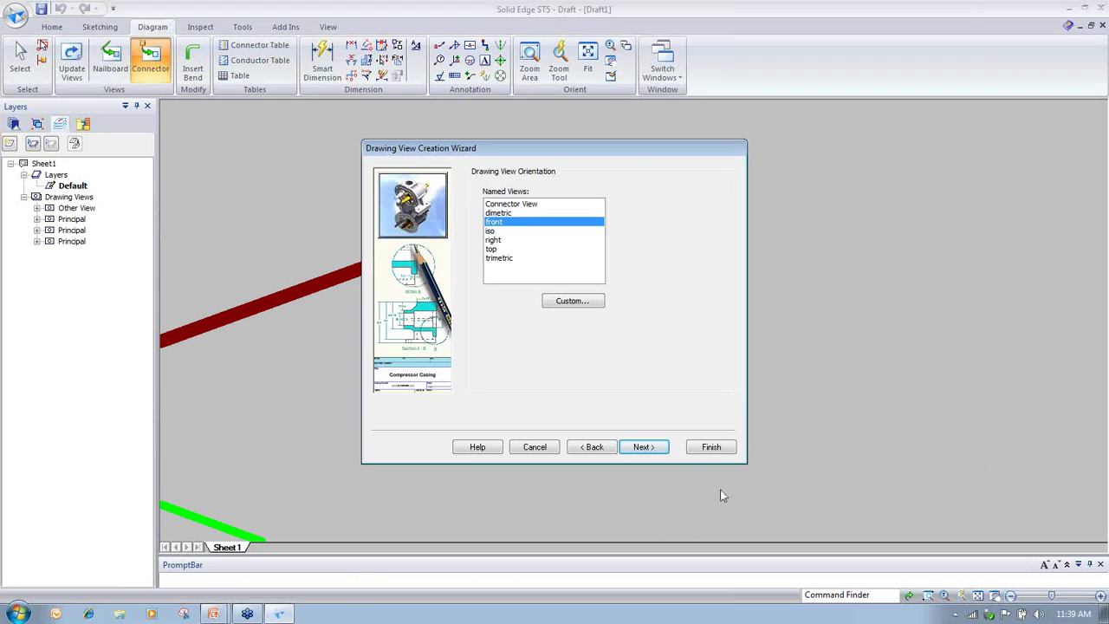
left_click(709, 447)
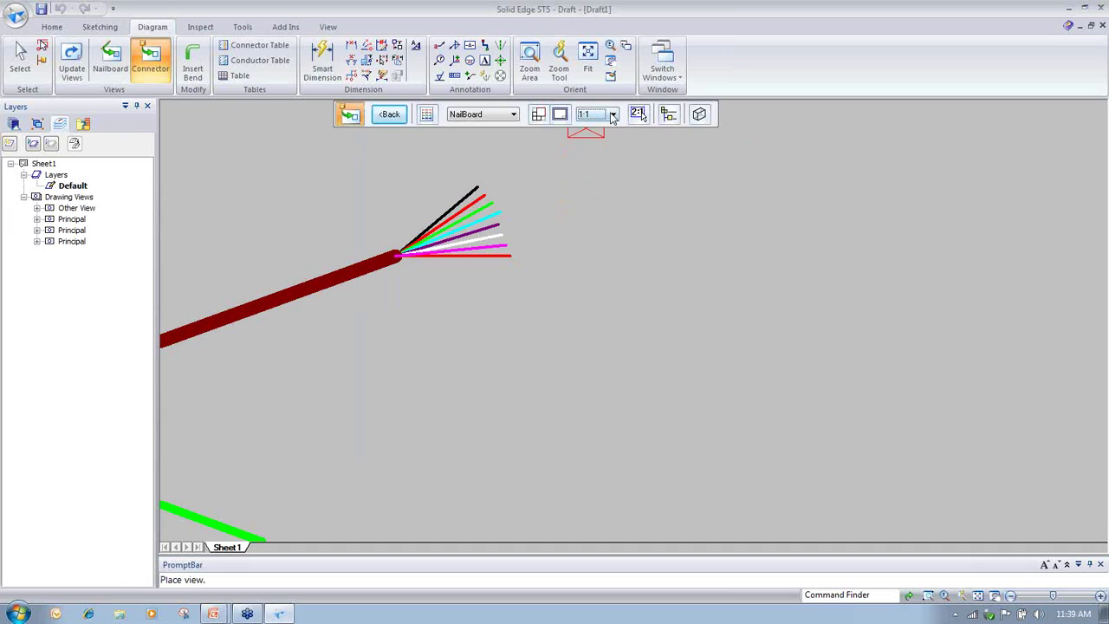
left_click(612, 118)
left_click(595, 186)
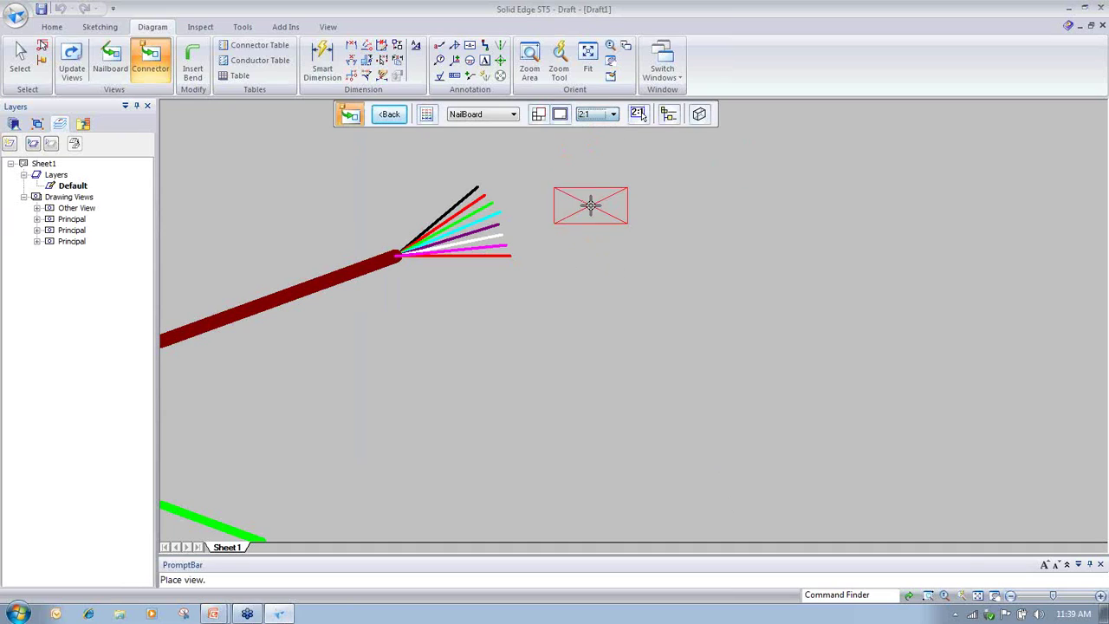
left_click(590, 205)
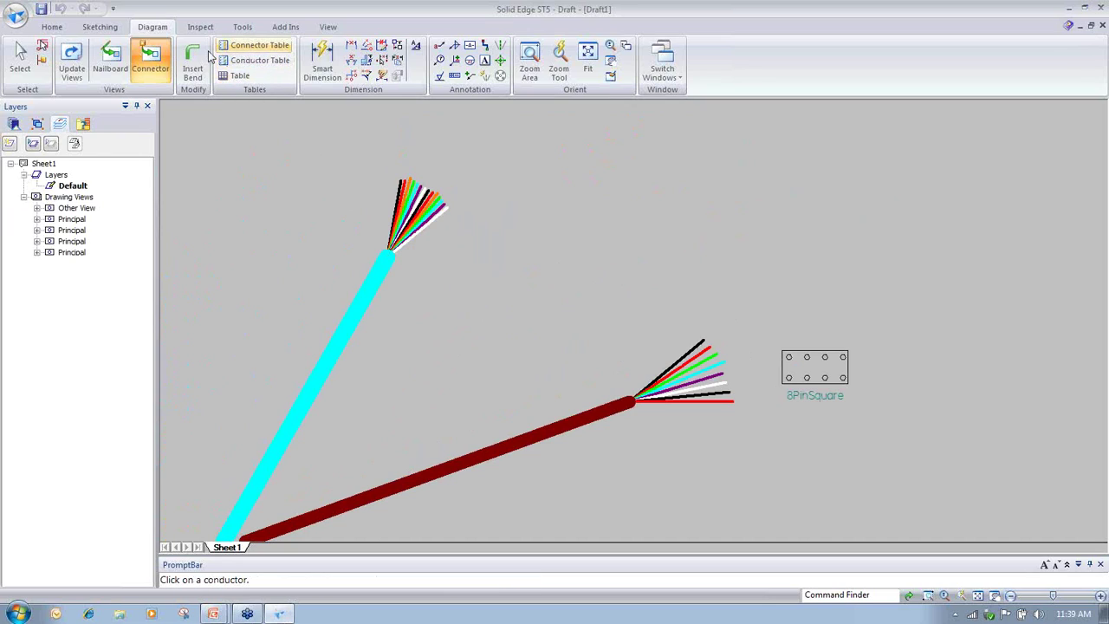
- Place a front-oriented connector view for the cyan bundle's outermost white conductor at 2:1 scale, beside its wire ends
left_click(475, 220)
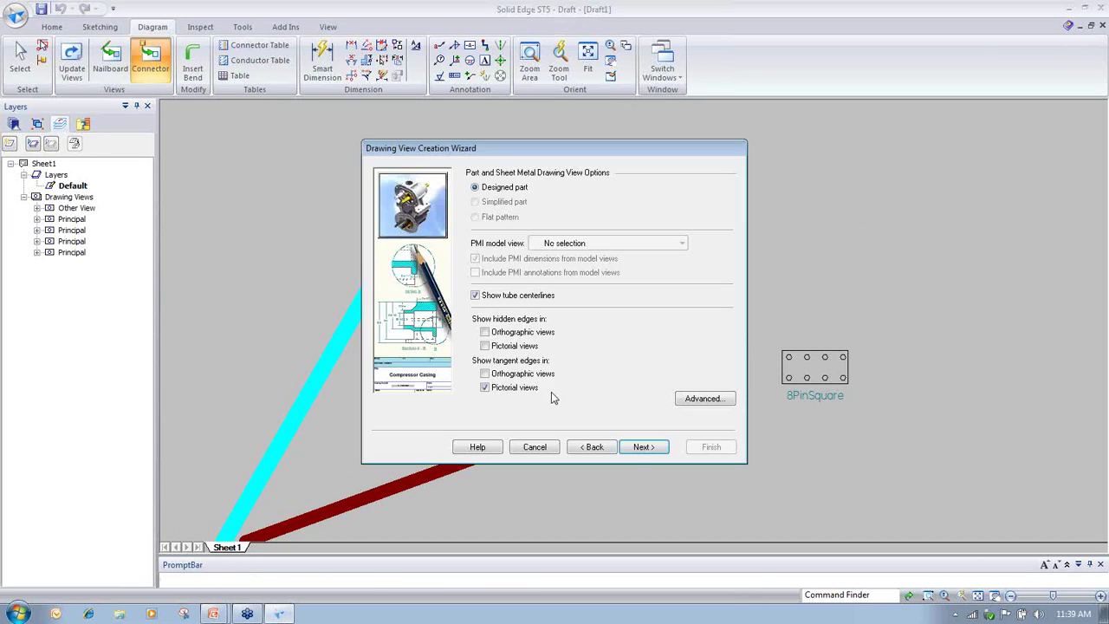
left_click(643, 447)
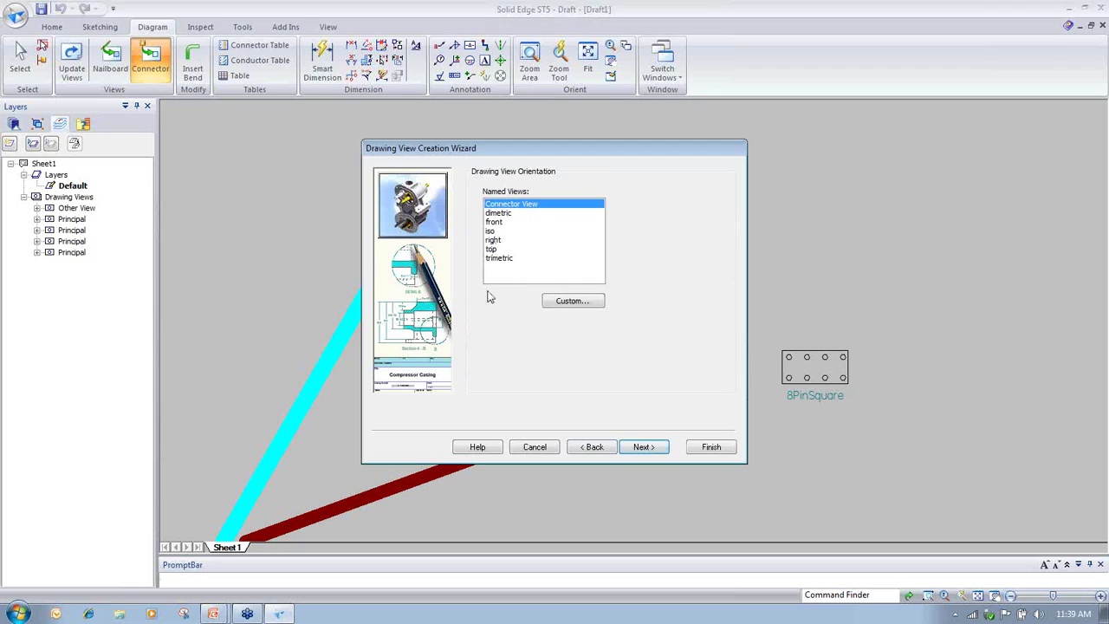
left_click(495, 223)
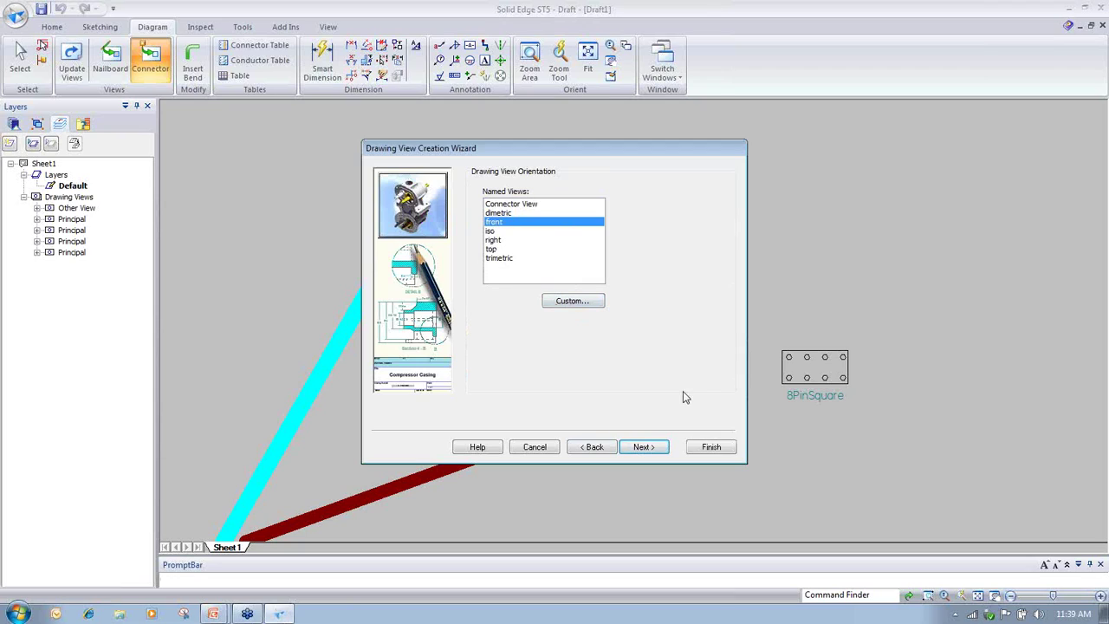
left_click(711, 448)
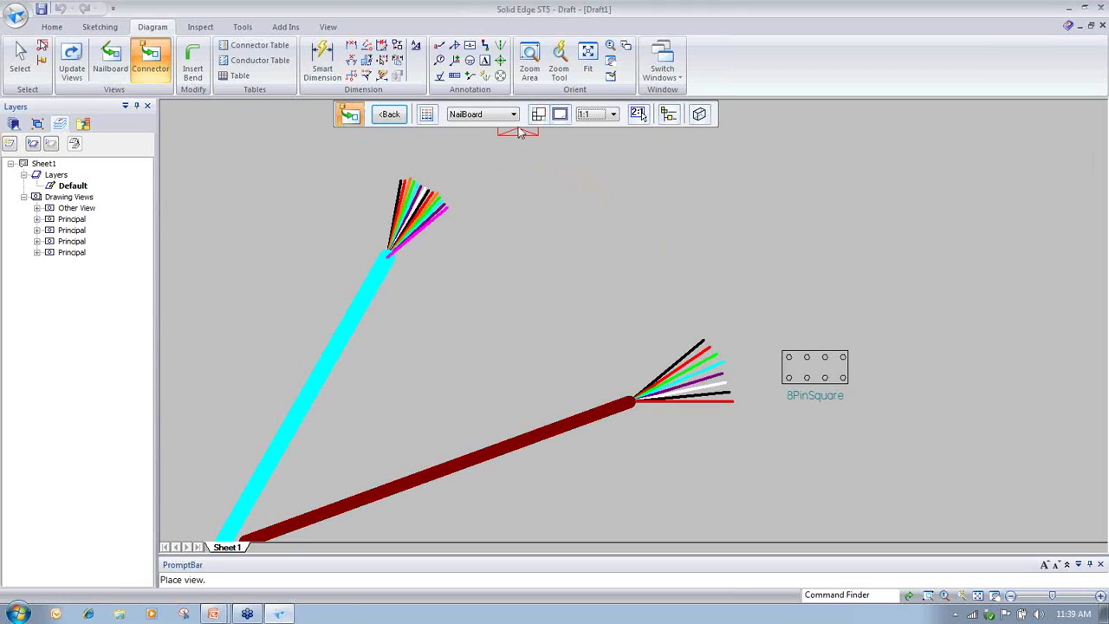
left_click(608, 115)
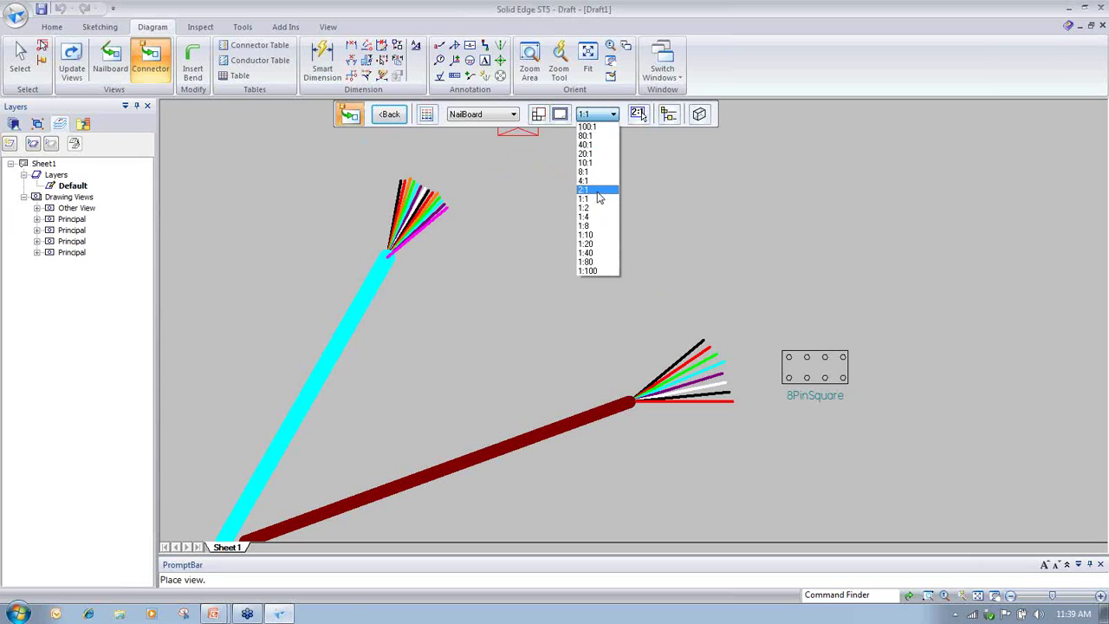
left_click(598, 189)
left_click(541, 162)
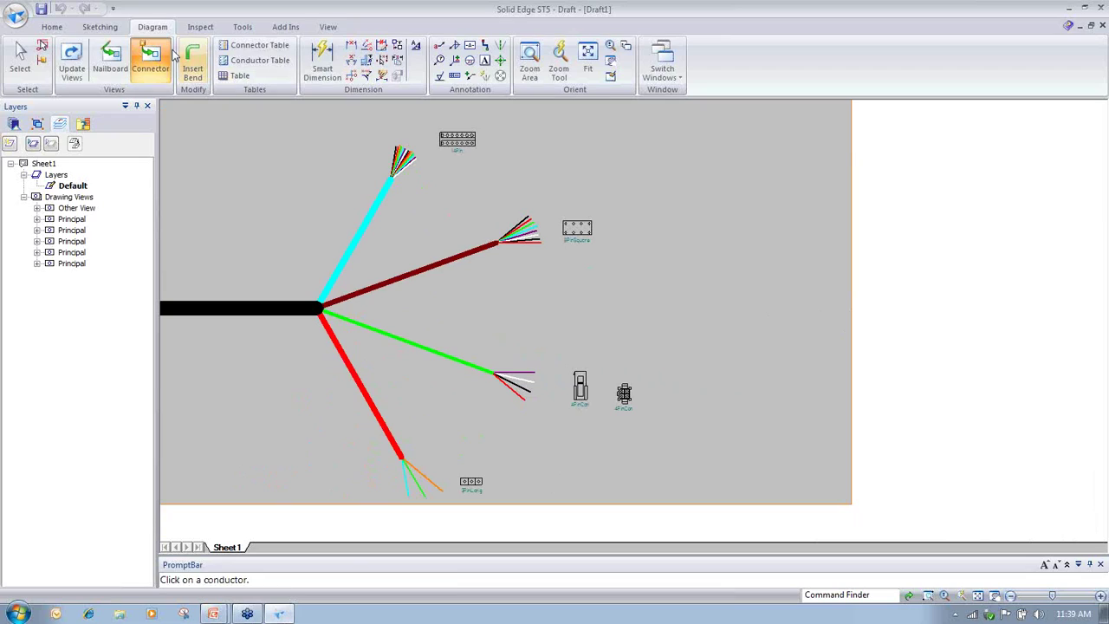
- Create a connector table with pin callouts for the 14Pin connector view, placing the table in the open area to its right
left_click(255, 47)
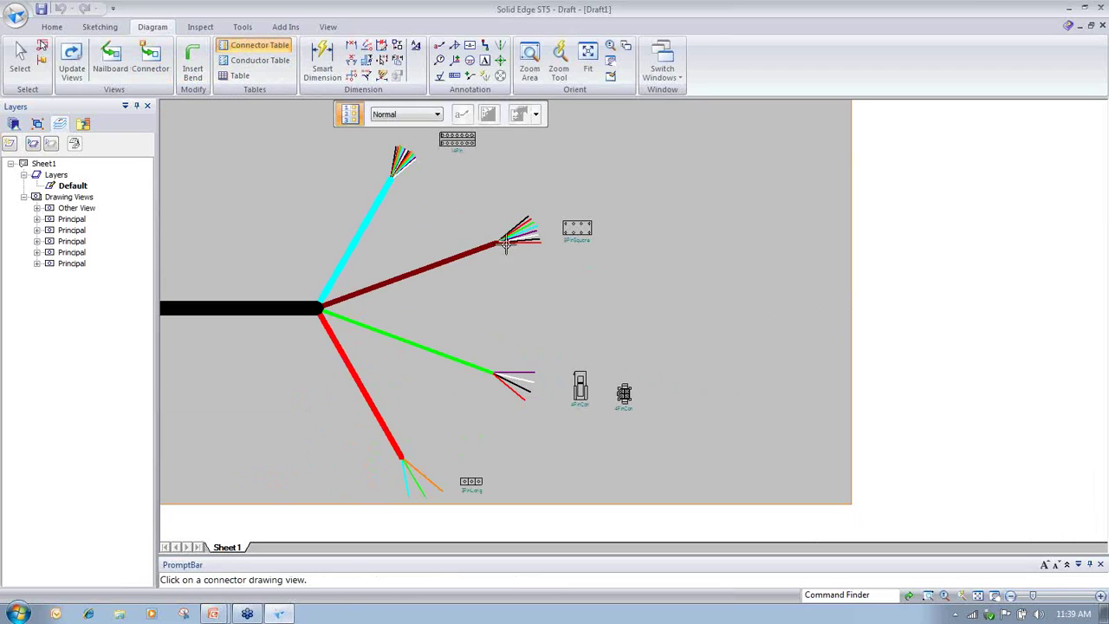
scroll(539, 232, "up", 2)
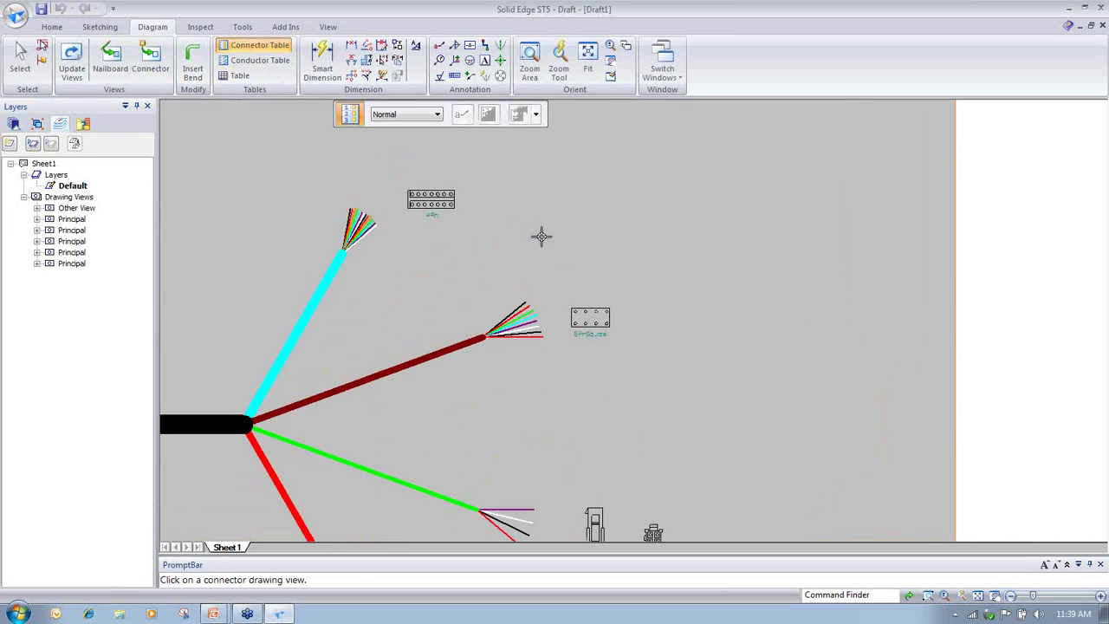
scroll(541, 236, "up", 3)
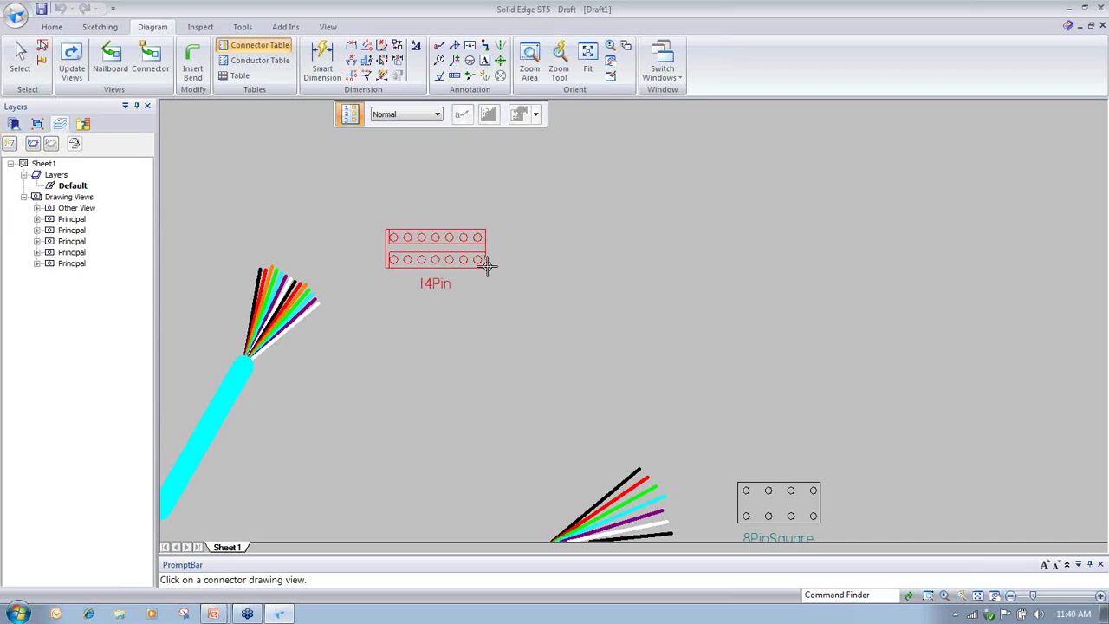
left_click(488, 266)
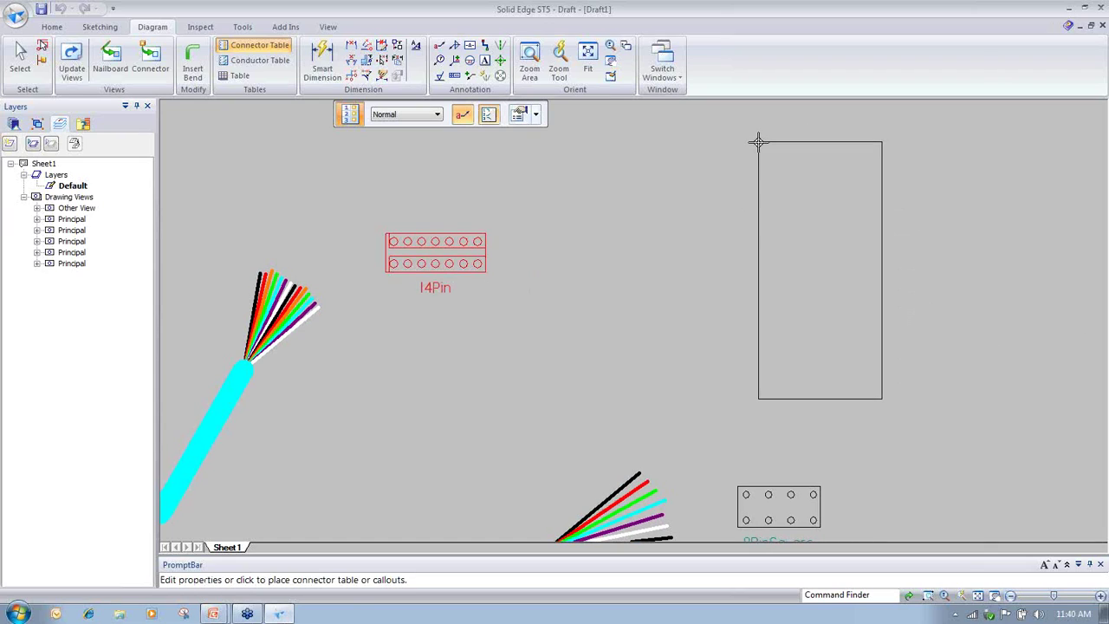
scroll(757, 141, "down", 2)
left_click(733, 249)
scroll(577, 199, "up", 4)
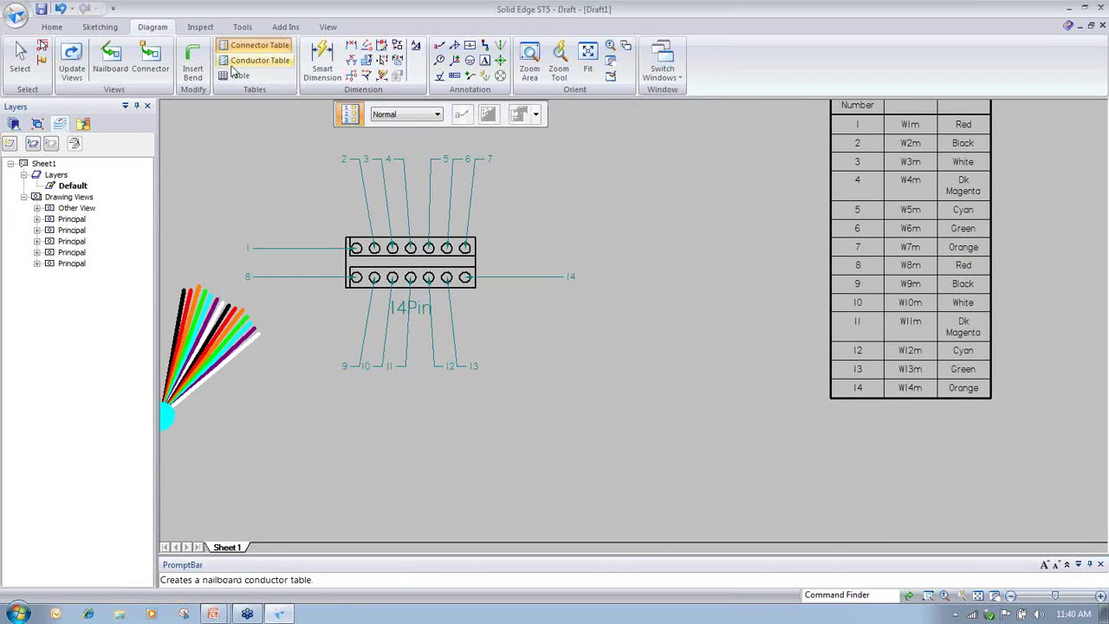
- Add a Cut Length column to the 14Pin connector table through its properties
left_click(19, 59)
middle_click_drag(1009, 271, 986, 355)
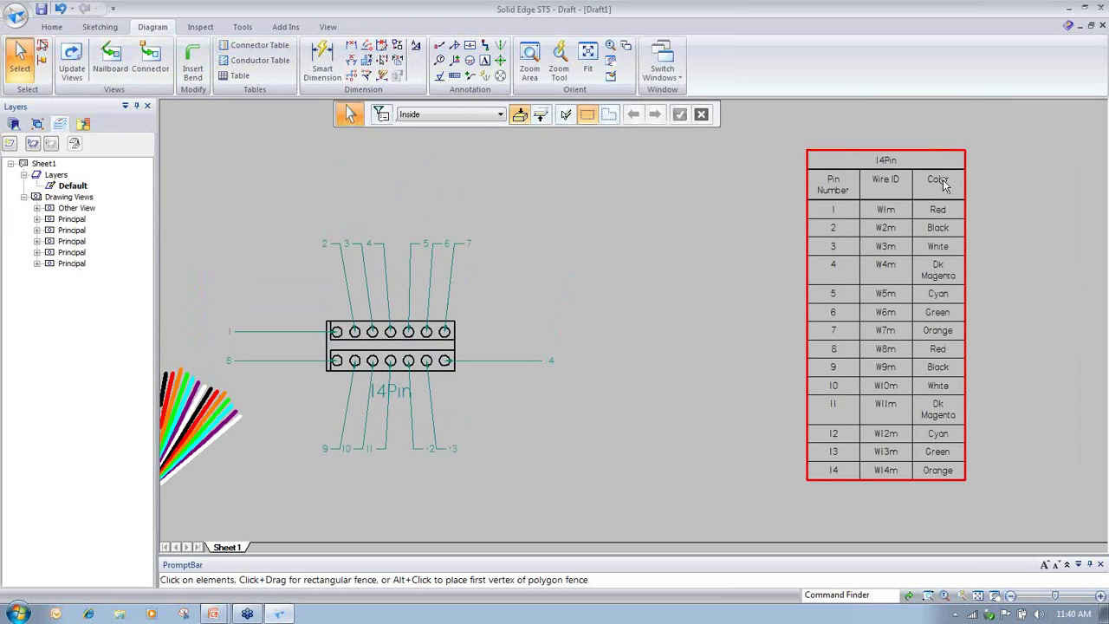
right_click(936, 154)
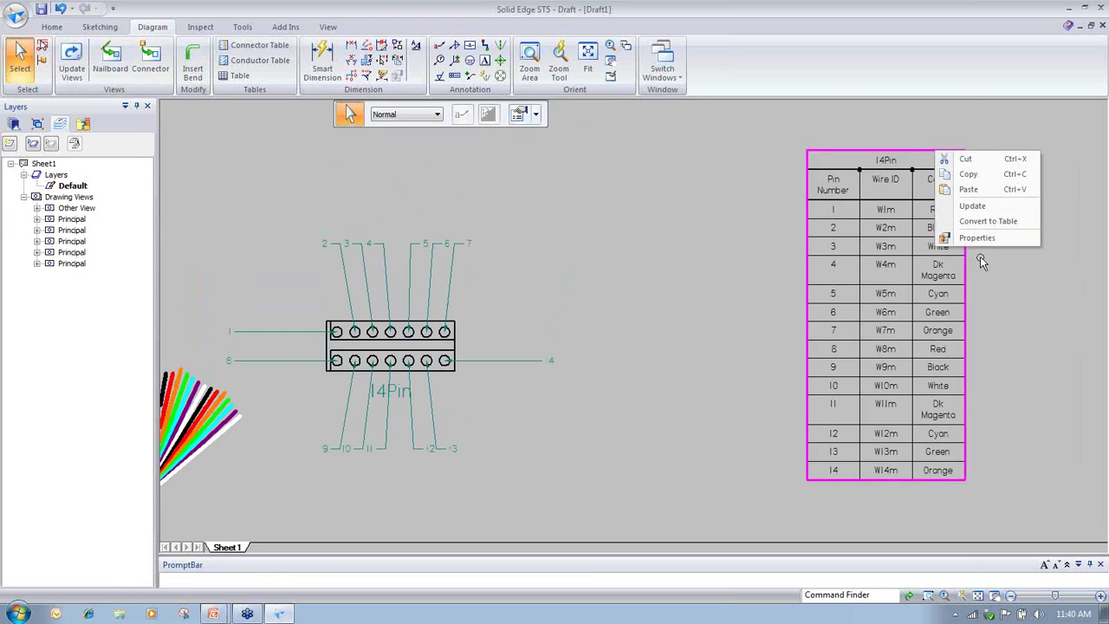
left_click(984, 241)
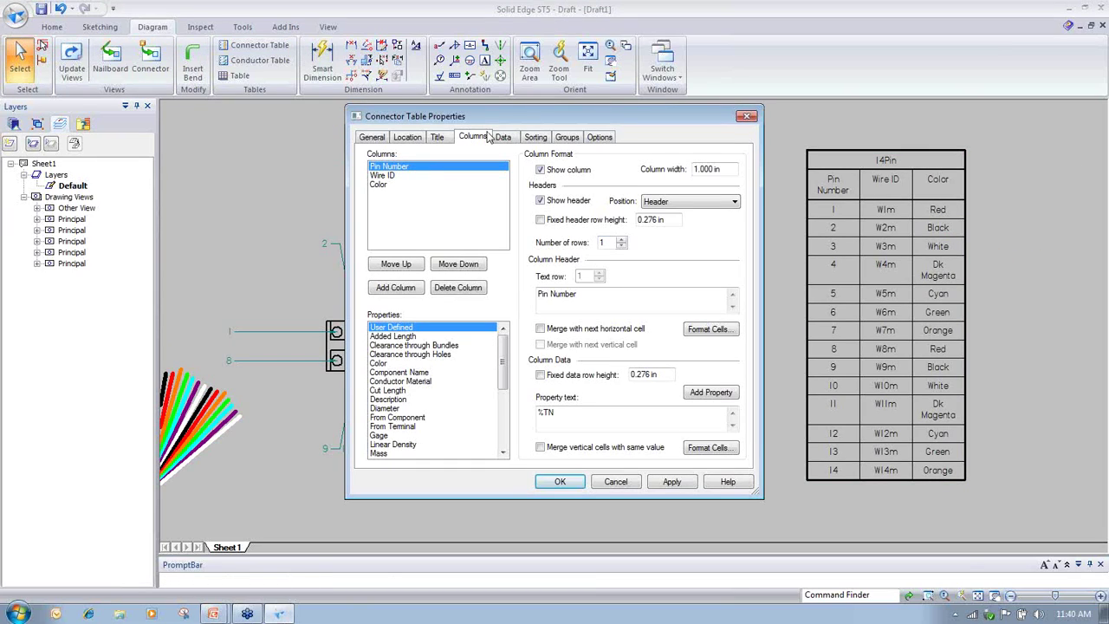
left_click(395, 391)
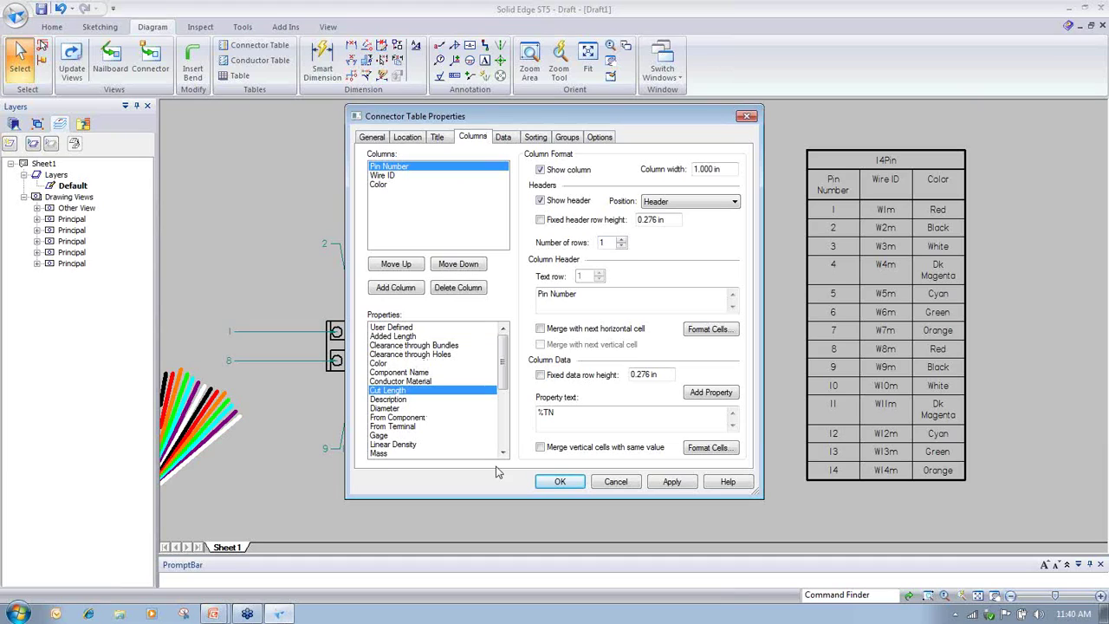
left_click(402, 267)
left_click(402, 291)
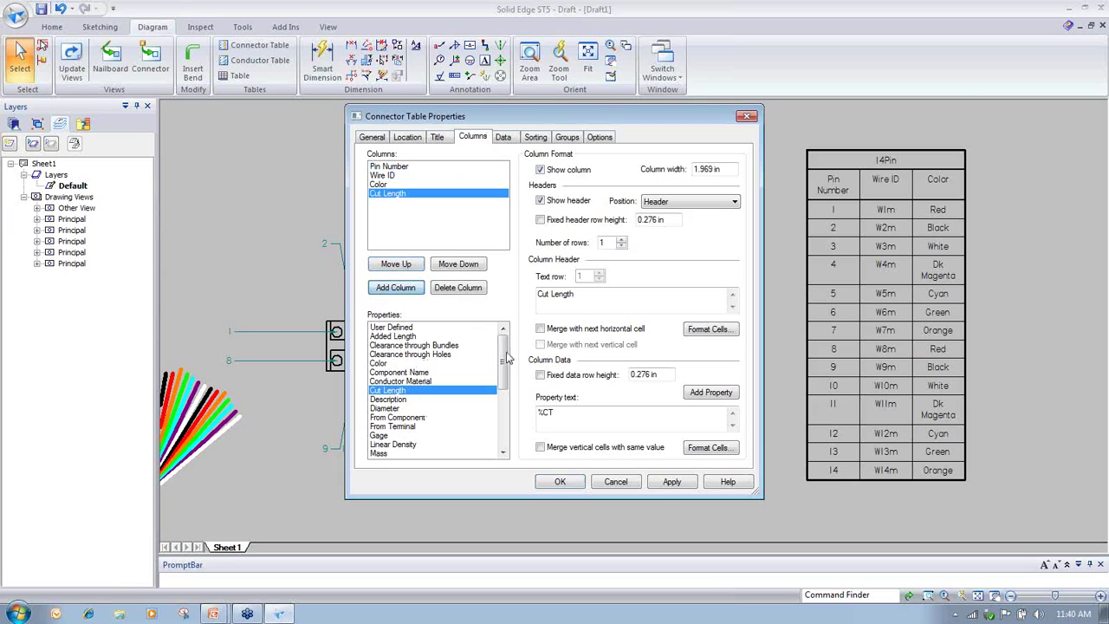
left_click(673, 483)
left_click(560, 483)
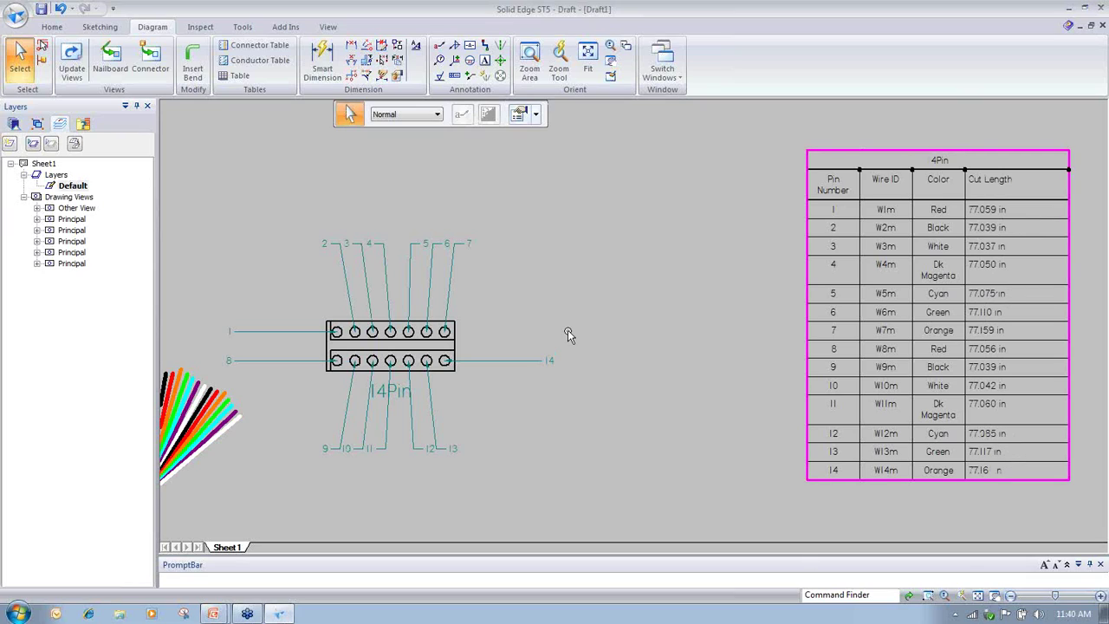
- Reposition the 14Pin view's callouts, moving 14 upward and 13 and 12 outward to the right and slightly up
middle_click_drag(518, 375, 616, 375)
scroll(616, 376, "up", 1)
left_click_drag(632, 358, 631, 335)
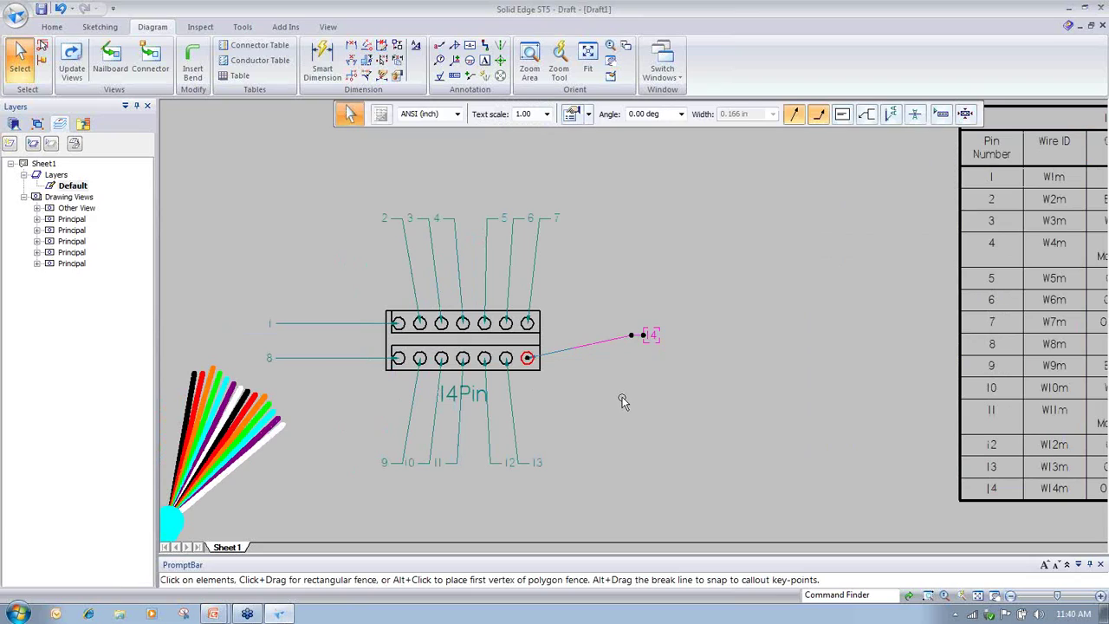
left_click(621, 395)
left_click(516, 438)
left_click_drag(518, 464, 547, 436)
left_click(490, 456)
left_click_drag(491, 463, 518, 450)
left_click(696, 445)
scroll(696, 445, "down", 3)
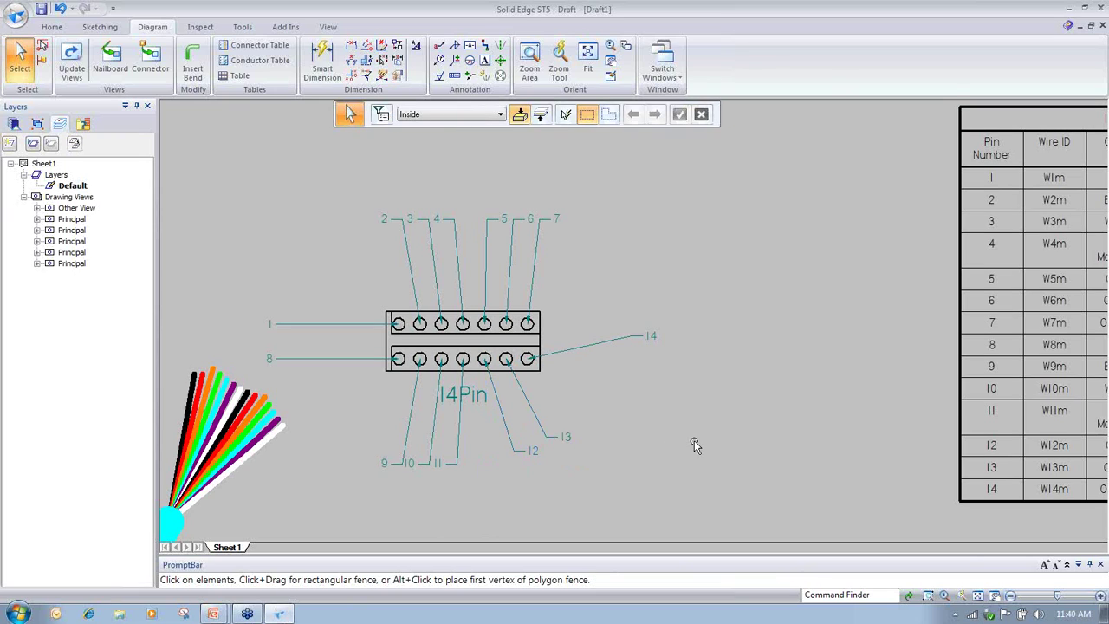
scroll(712, 377, "down", 3)
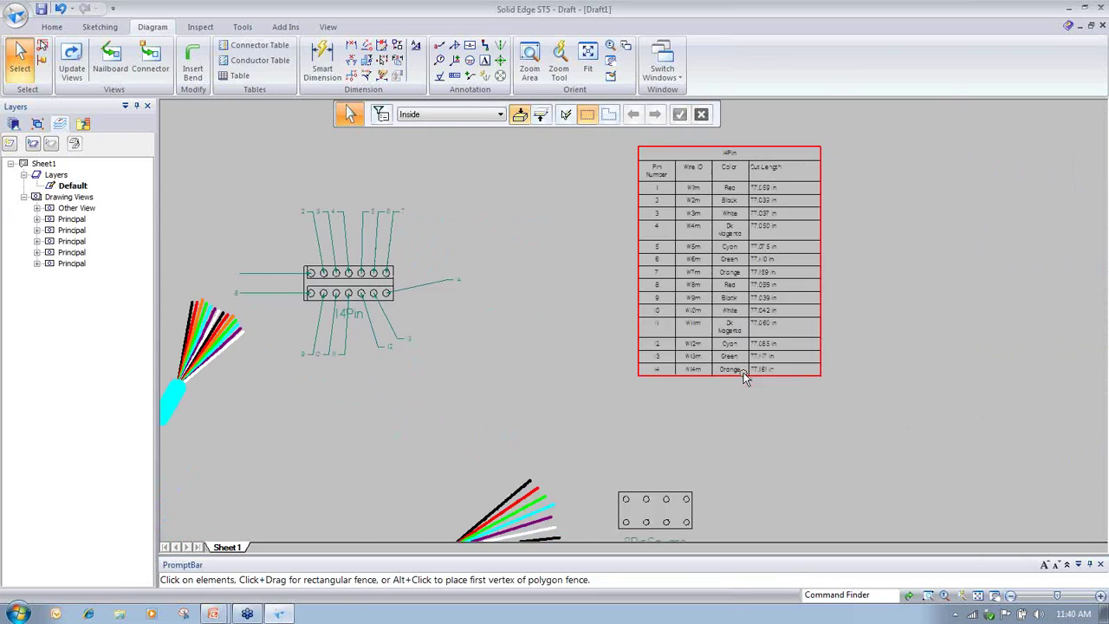
- Create a connector table with pin callouts for the 8PinSquare connector view, placing the table beside the view's right side
scroll(783, 370, "up", 3)
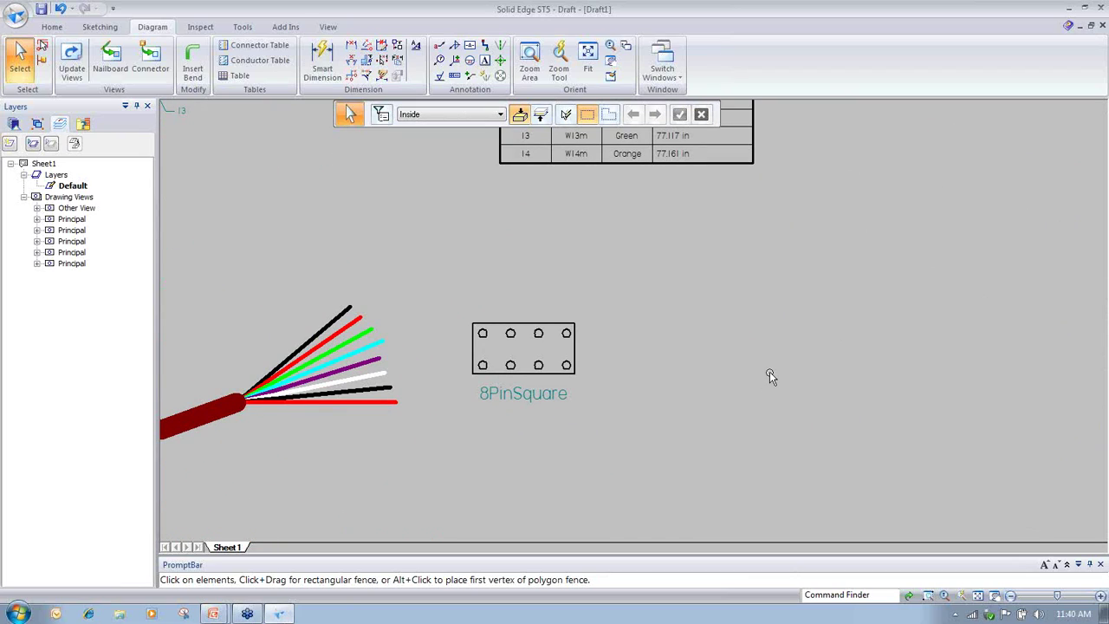
left_click(260, 45)
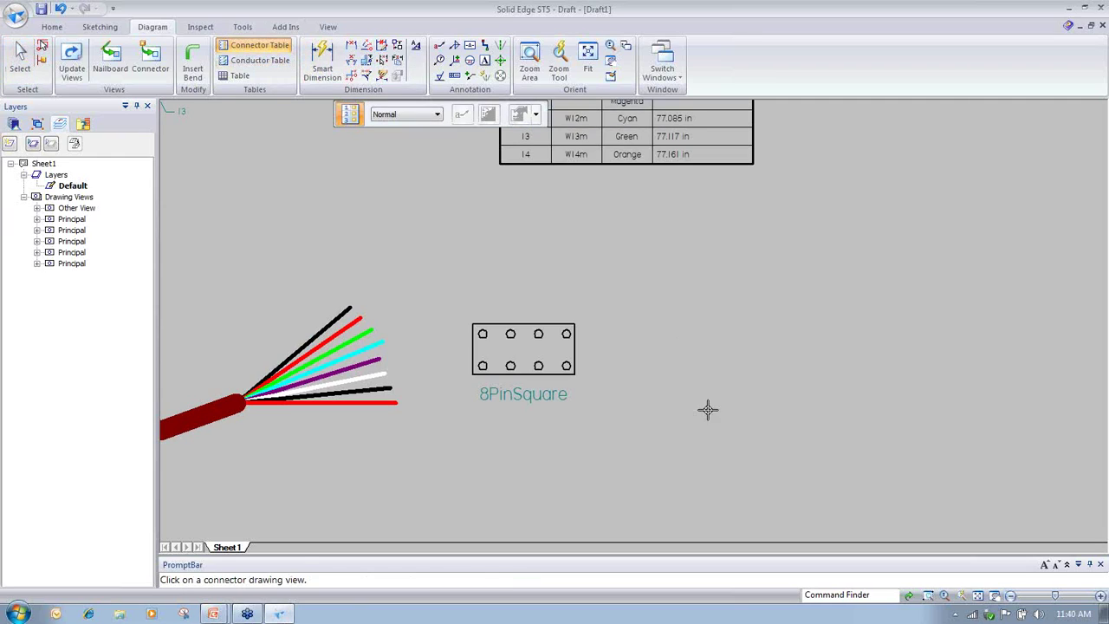
scroll(538, 374, "down", 5)
left_click(487, 343)
left_click(548, 336)
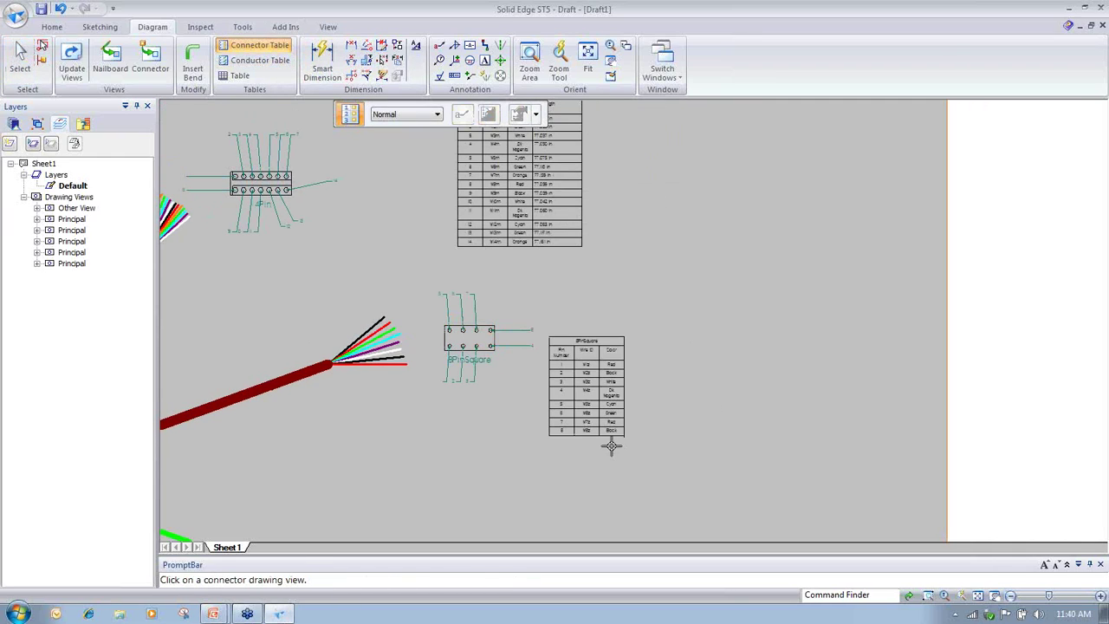
- Create connector tables for both 4PinCon views, one to the right of the front view and one above the side view
scroll(577, 468, "down", 2)
left_click(520, 431)
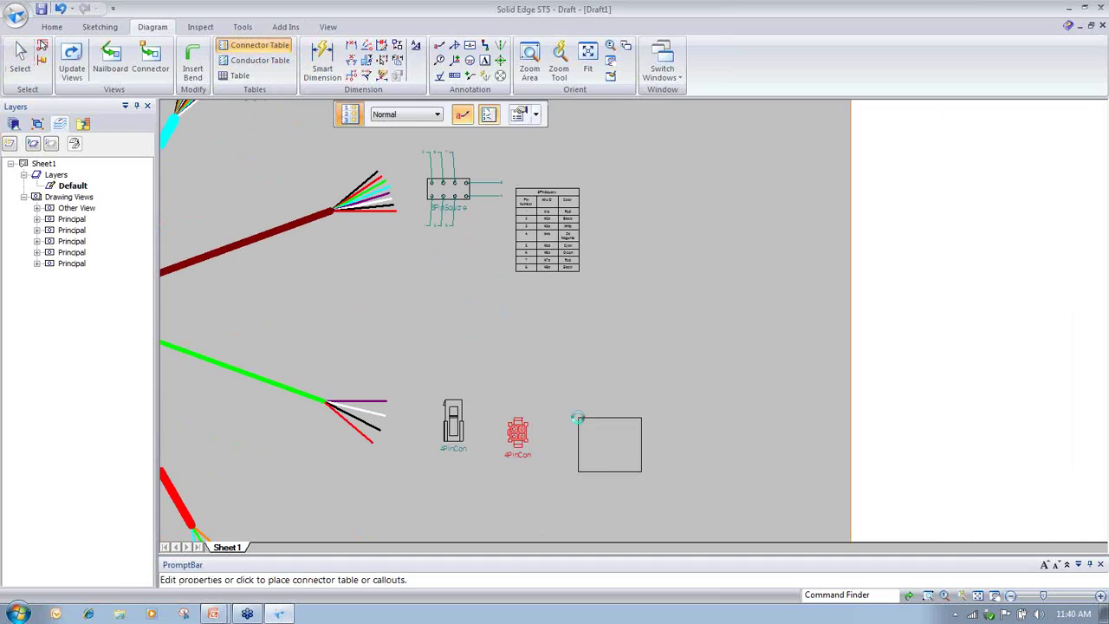
left_click(578, 418)
left_click(453, 422)
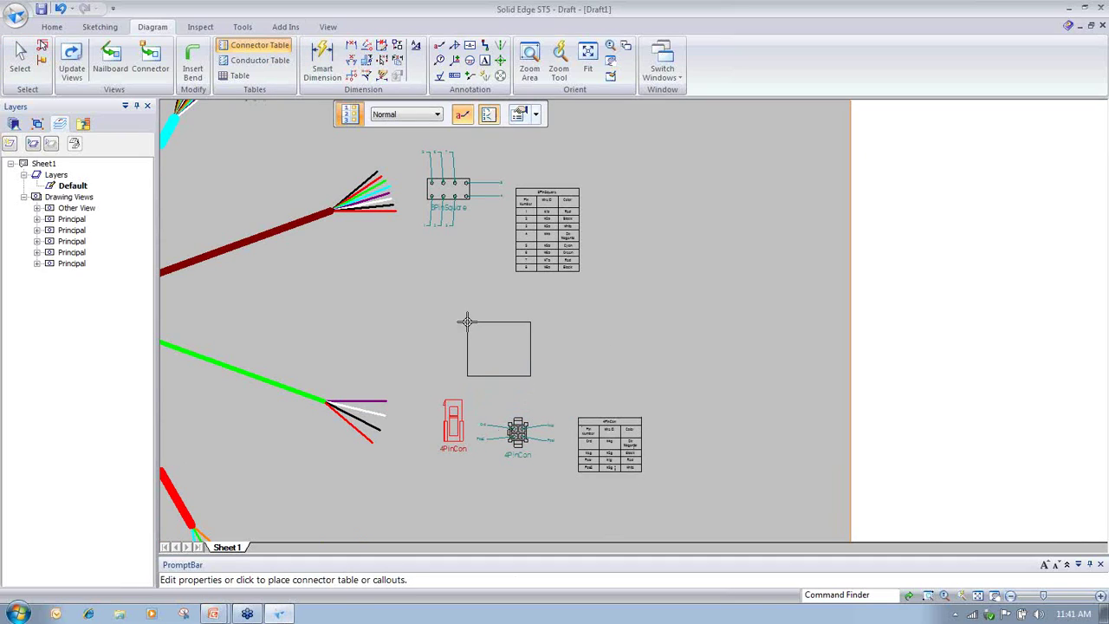
left_click(466, 319)
- Create a connector table with pin callouts for the 3PinLong view, placing the table to its upper right
scroll(394, 373, "down", 3)
left_click(286, 295)
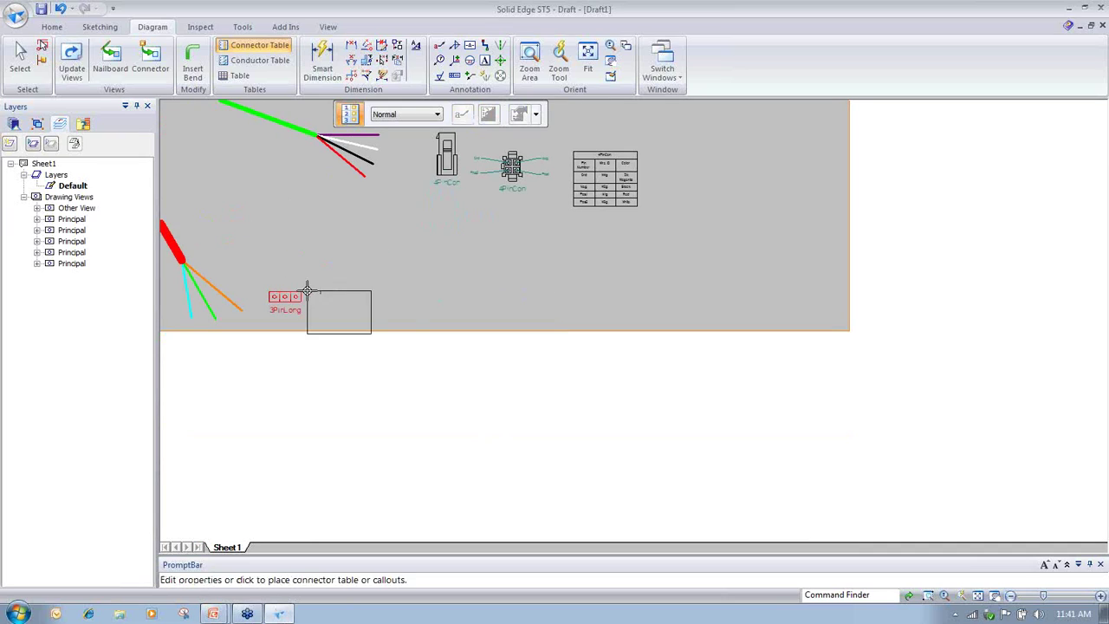
left_click(346, 263)
scroll(718, 379, "up", 1)
key("Escape")
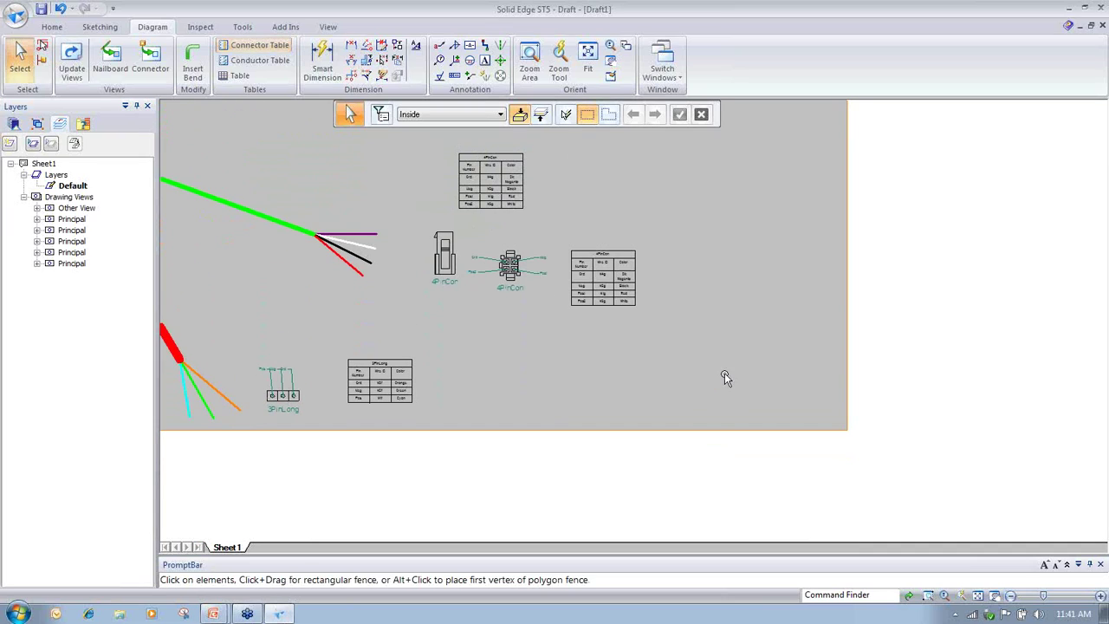
- Examine the pin callouts and connector tables of the 4PinCon and 3PinLong views
scroll(715, 370, "up", 2)
scroll(710, 375, "up", 1)
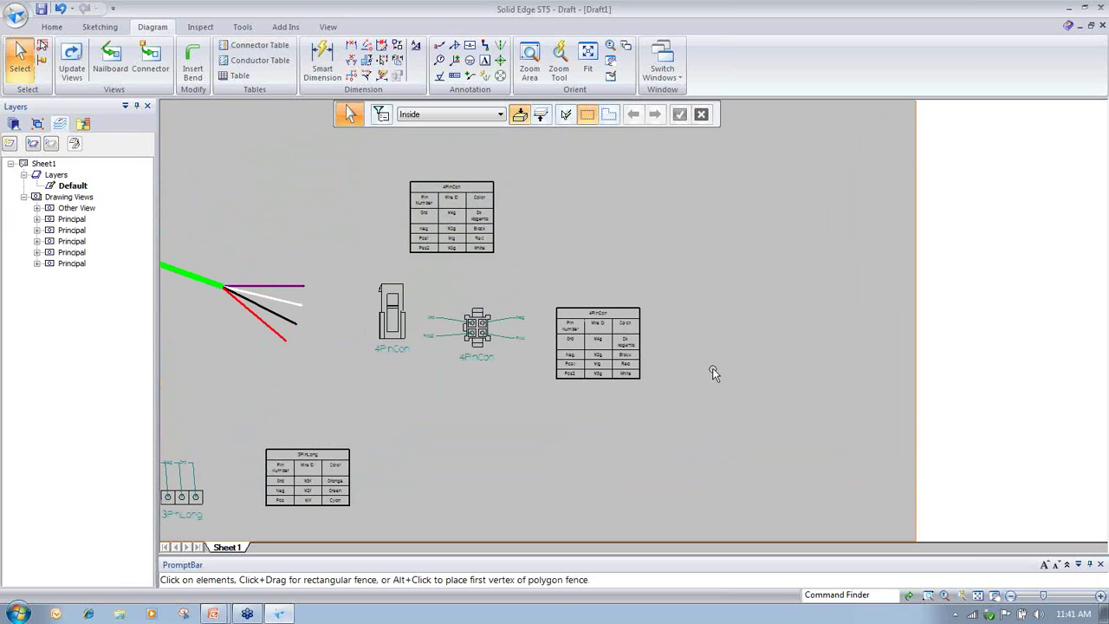
scroll(713, 373, "up", 2)
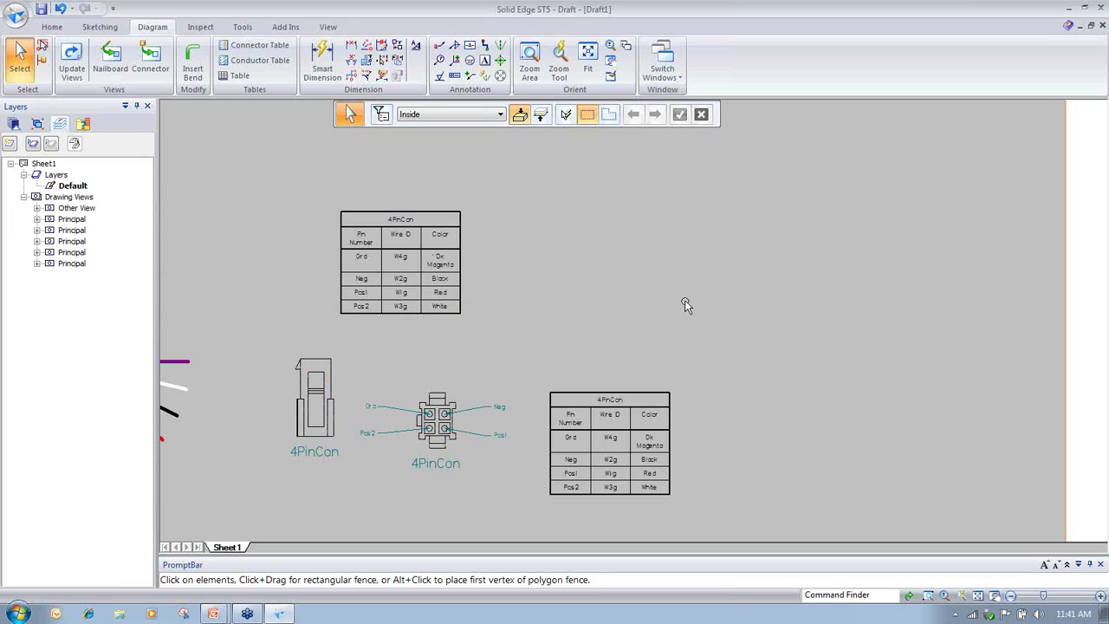
scroll(689, 305, "down", 3)
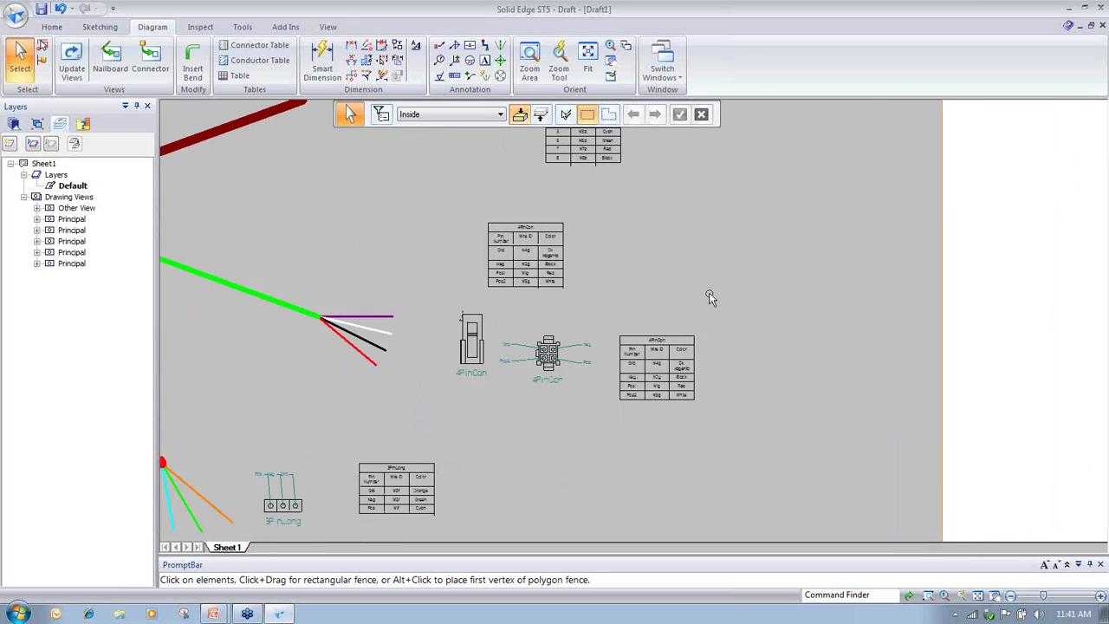
middle_click_drag(709, 292, 742, 268)
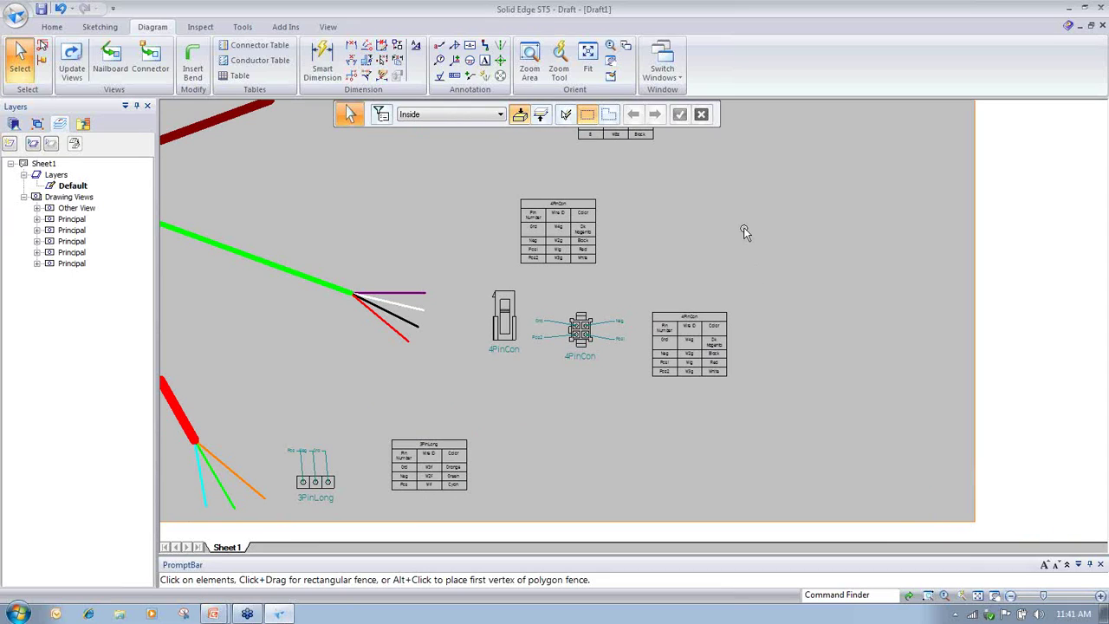
scroll(739, 290, "up", 2)
scroll(744, 290, "up", 1)
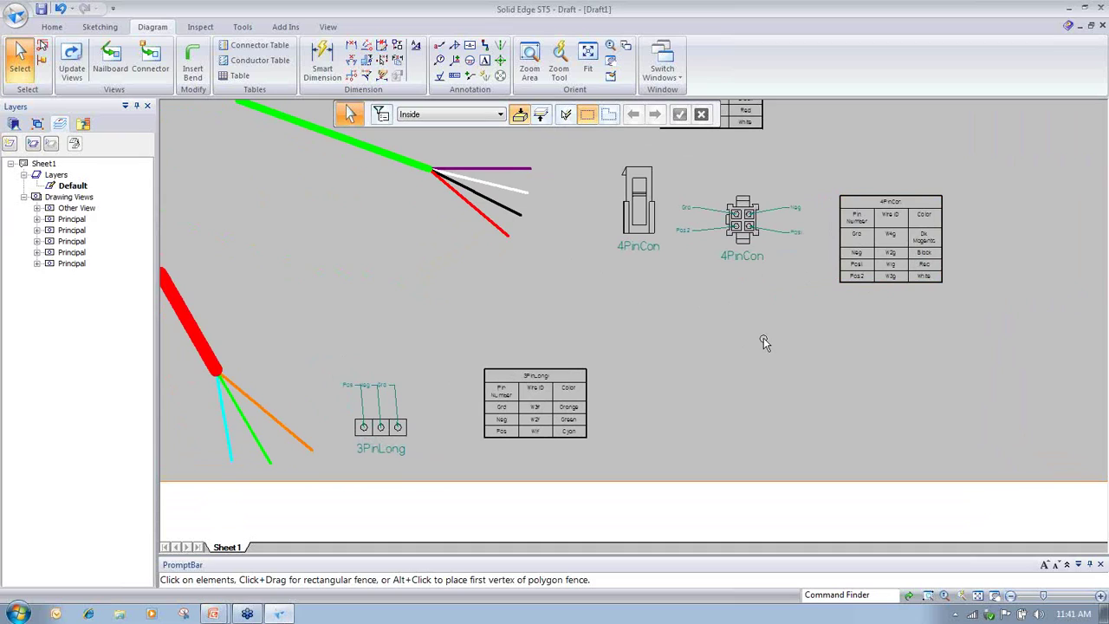
scroll(764, 342, "up", 4)
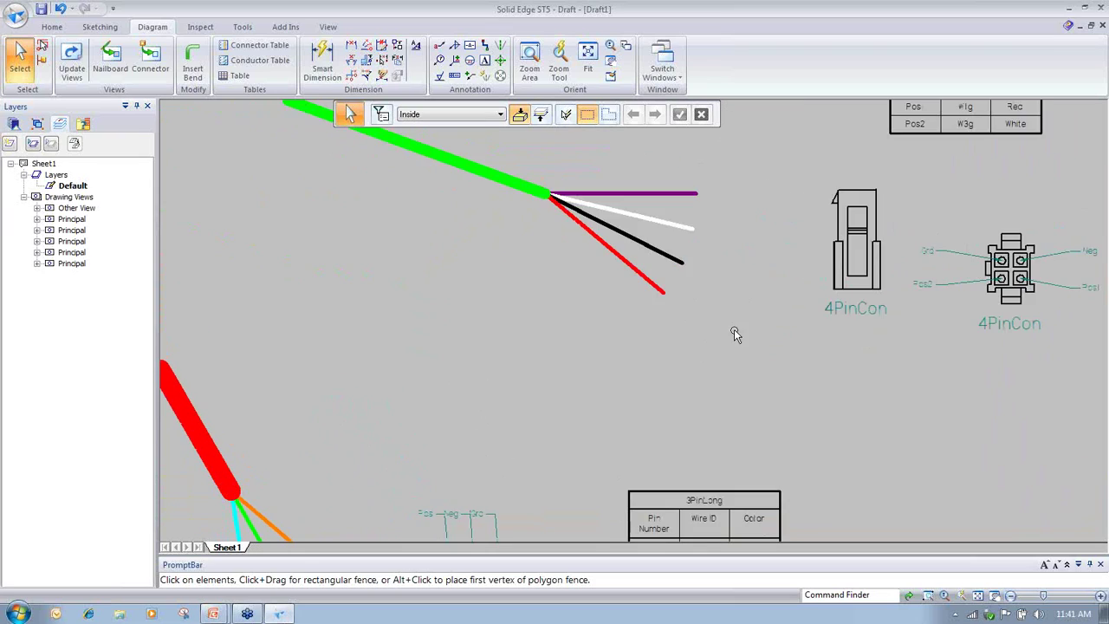
- Move the wire-breakout end of the green bundle near the 4PinCon views slightly downward
left_click(618, 321)
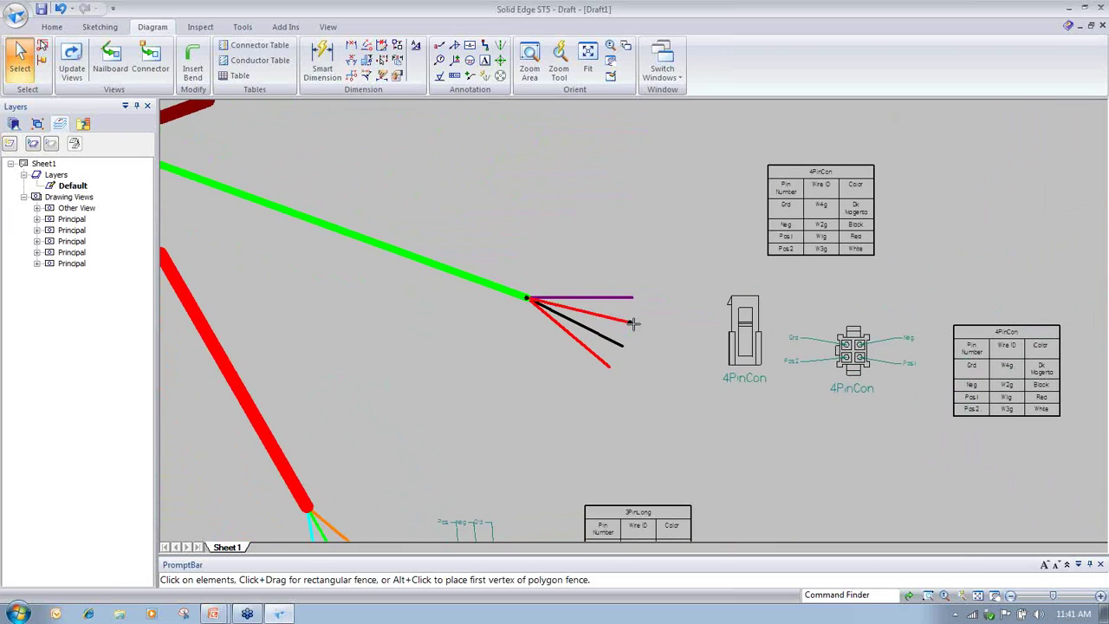
key("Escape")
left_click(509, 297)
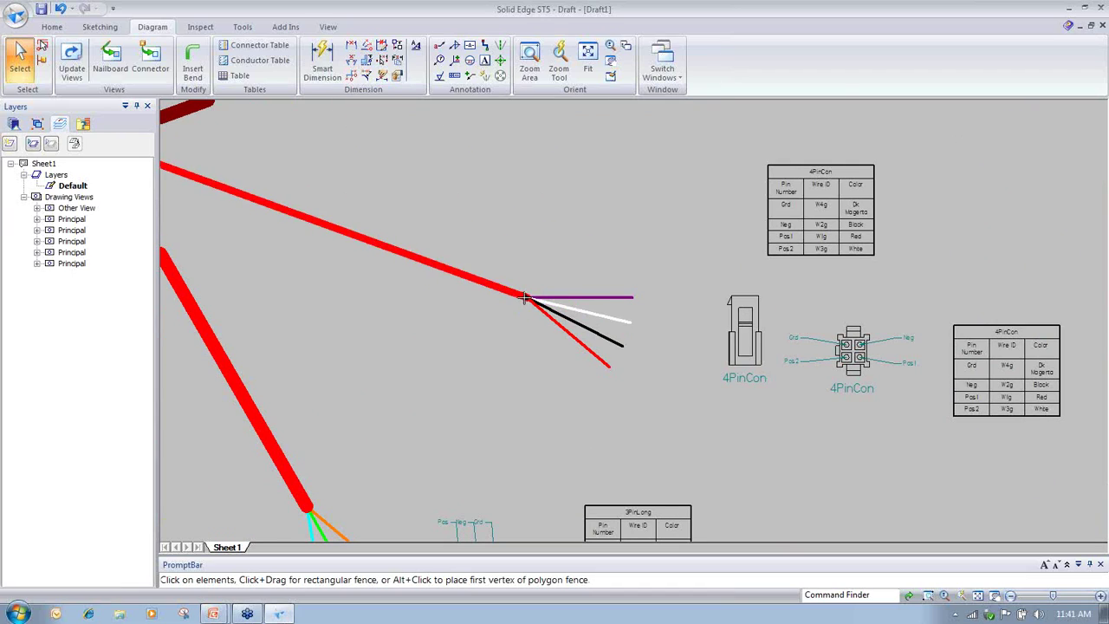
mouse_move(525, 297)
left_mouse_down()
mouse_move(528, 288)
mouse_move(497, 338)
mouse_move(527, 317)
left_mouse_up()
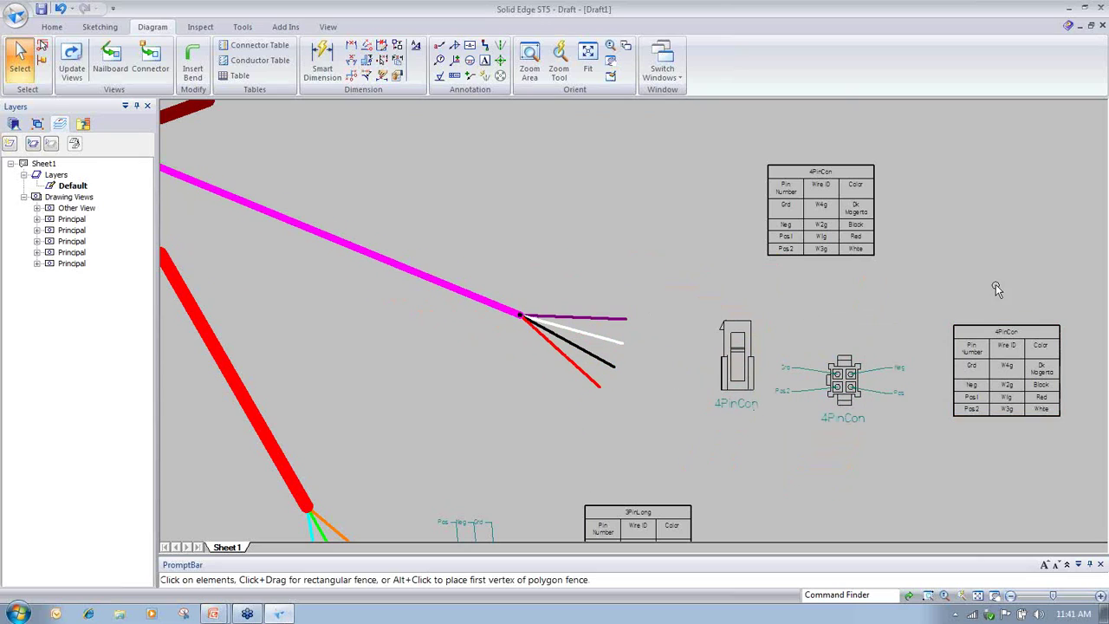
- Create a conductor table for the nailboard view, placing it in the open area below the left-hand cyan bundle
scroll(933, 372, "down", 2)
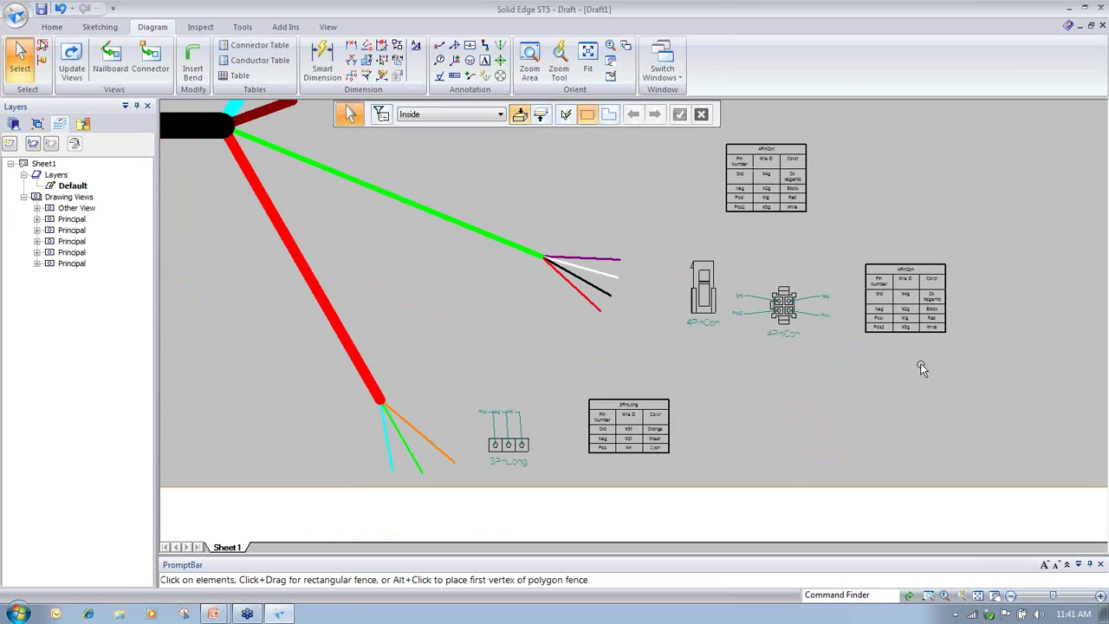
scroll(737, 356, "up", 2)
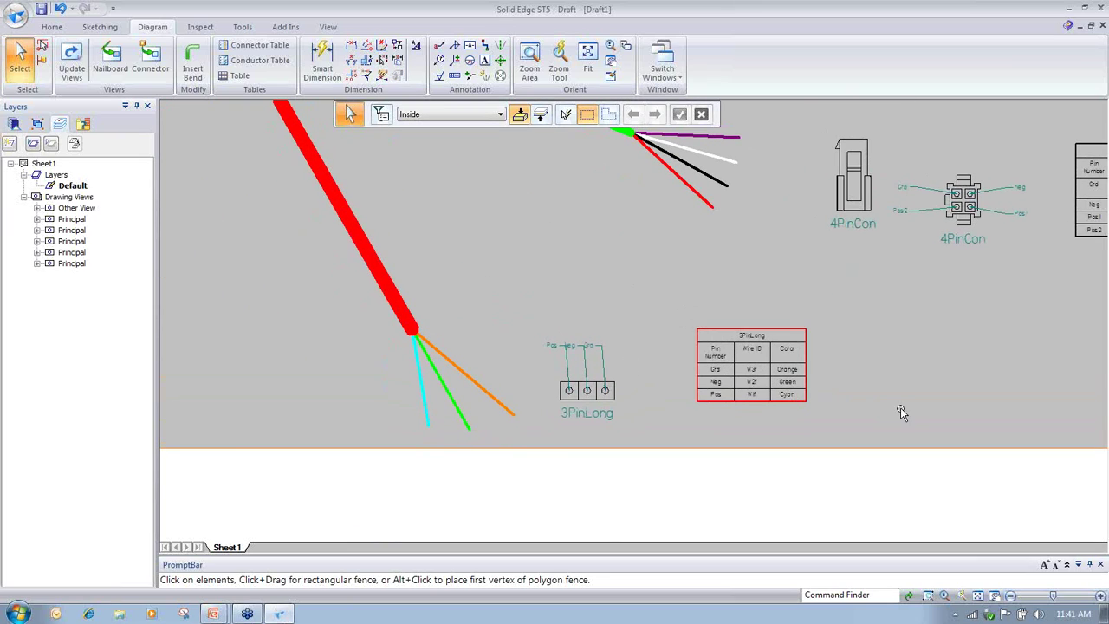
scroll(901, 386, "down", 1)
scroll(902, 382, "down", 3)
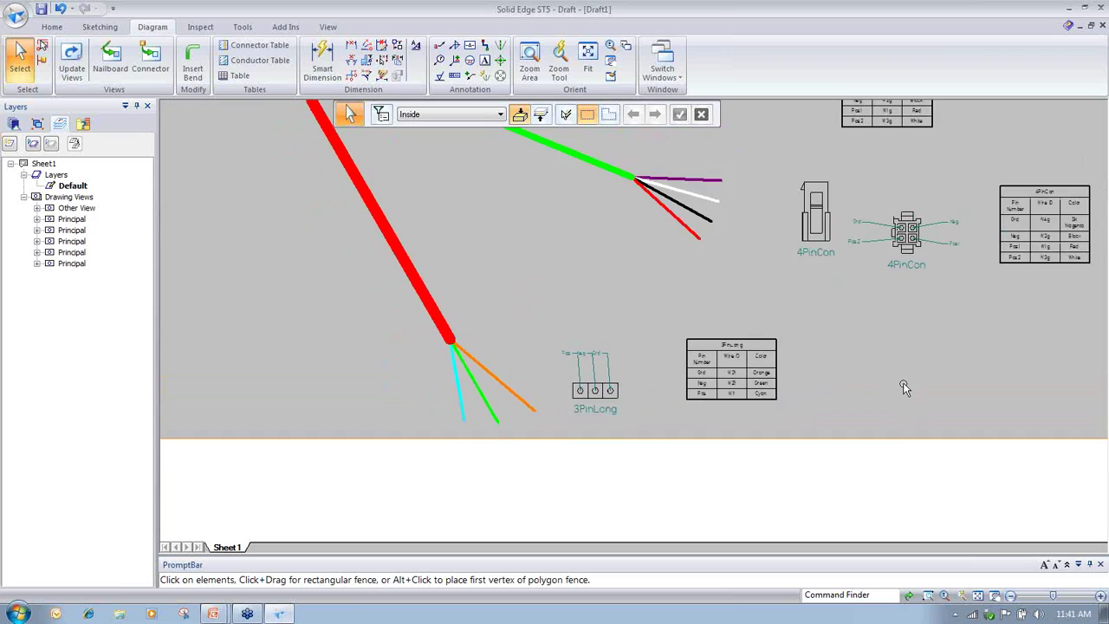
scroll(835, 388, "down", 3)
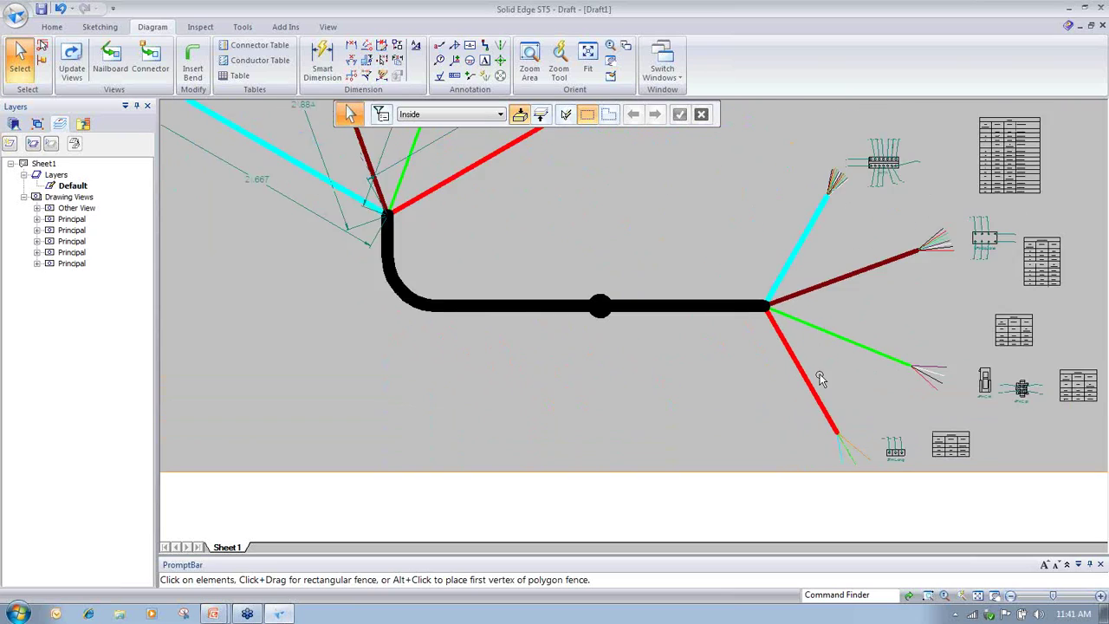
scroll(819, 377, "down", 2)
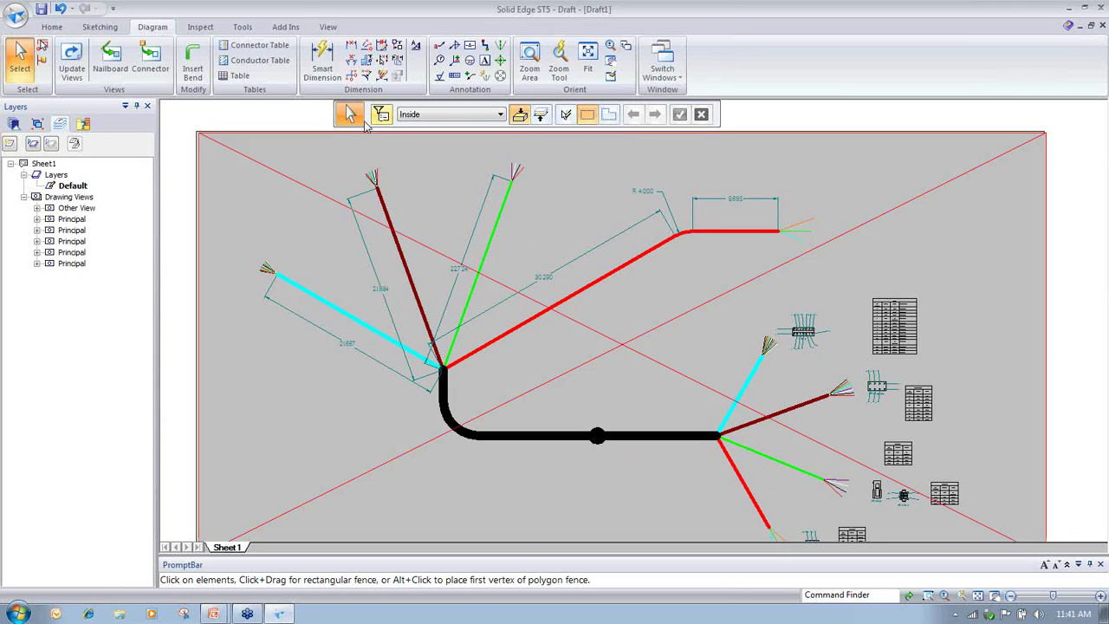
left_click(259, 59)
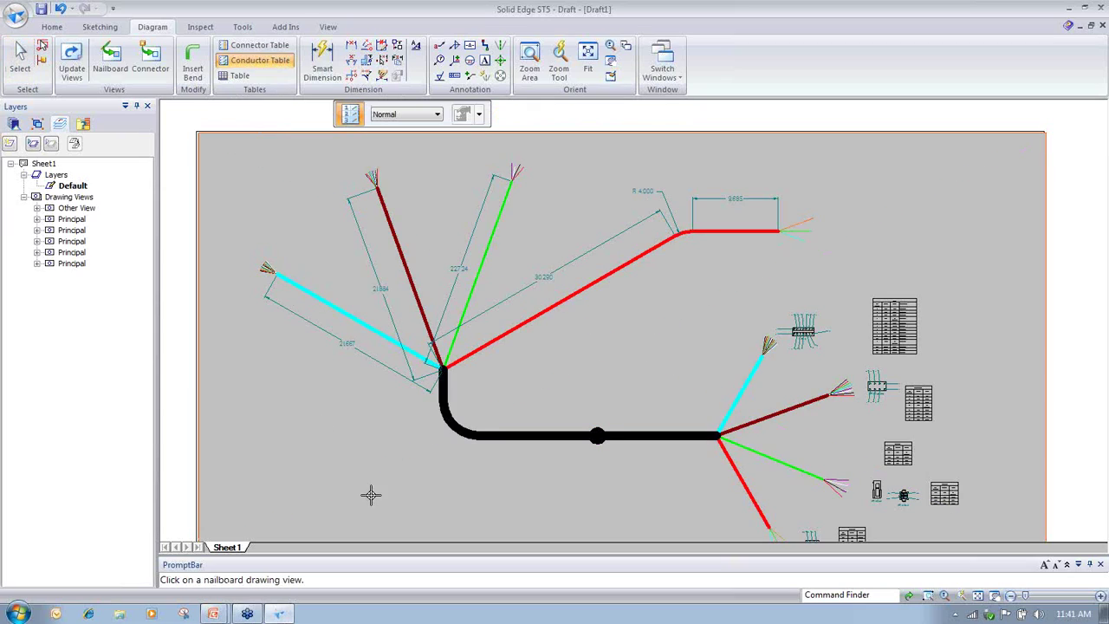
left_click(510, 436)
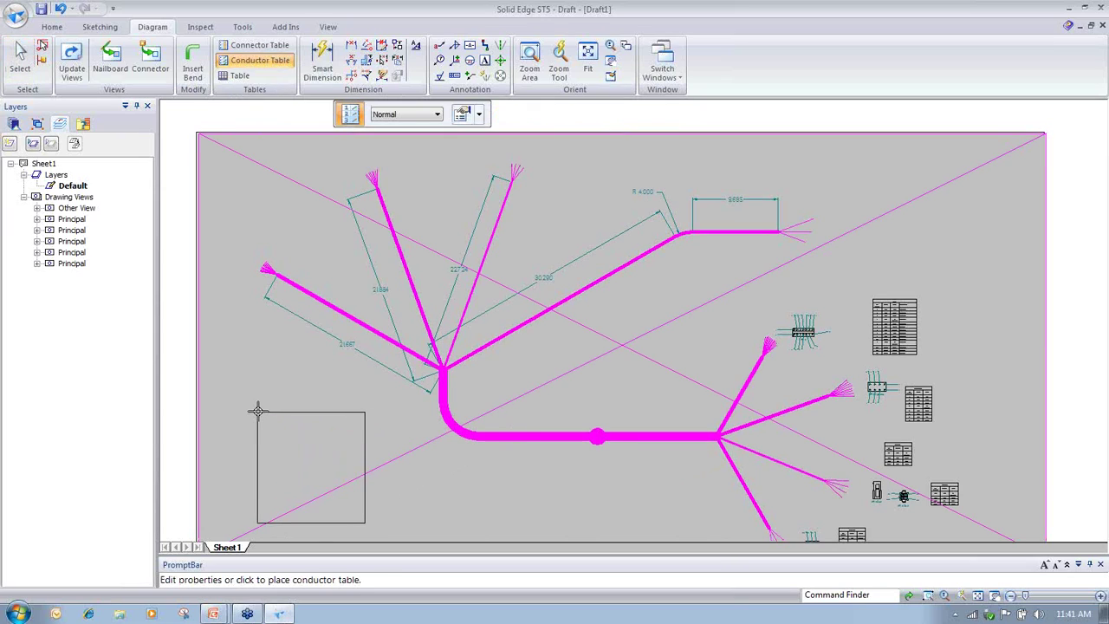
scroll(258, 411, "up", 3)
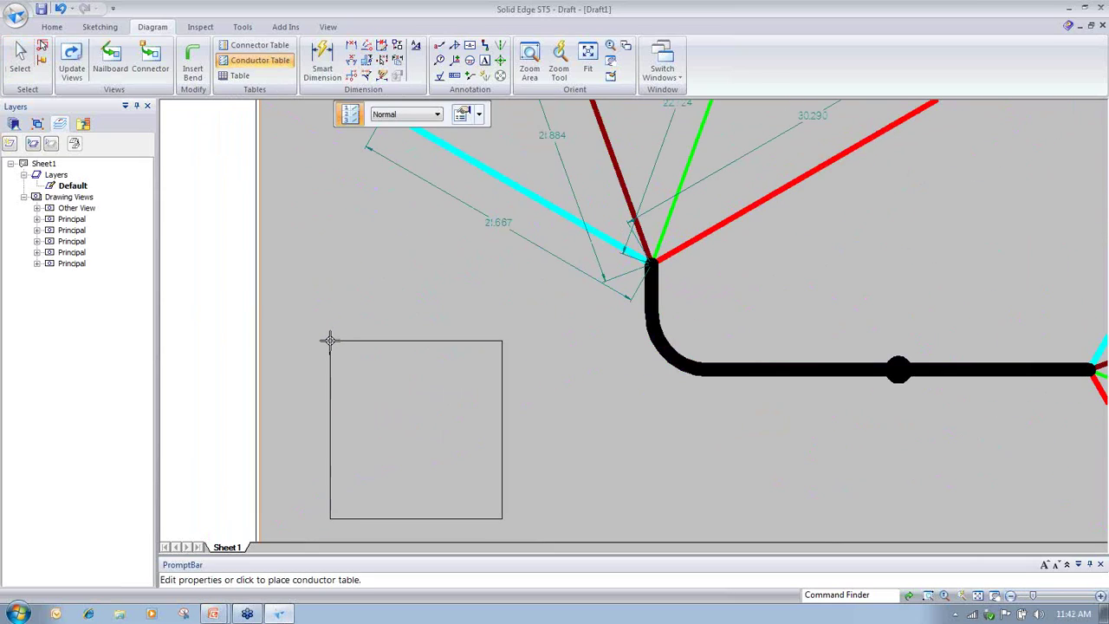
left_click(329, 340)
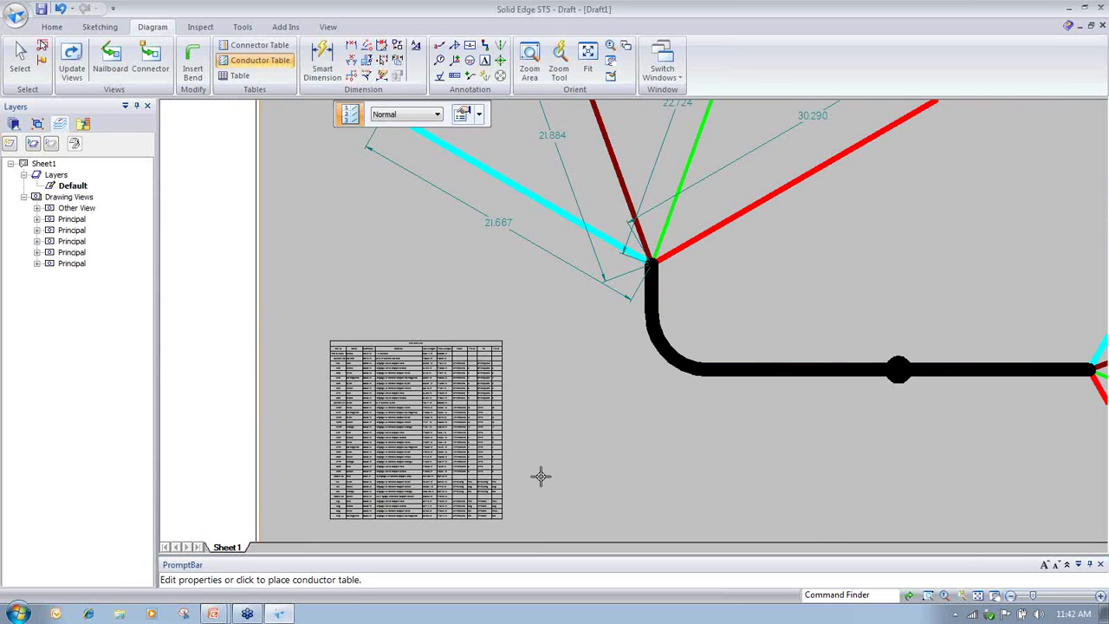
- Examine the Wire Run List's wire IDs, colors, materials, lengths and from/to pin connections
scroll(535, 473, "up", 3)
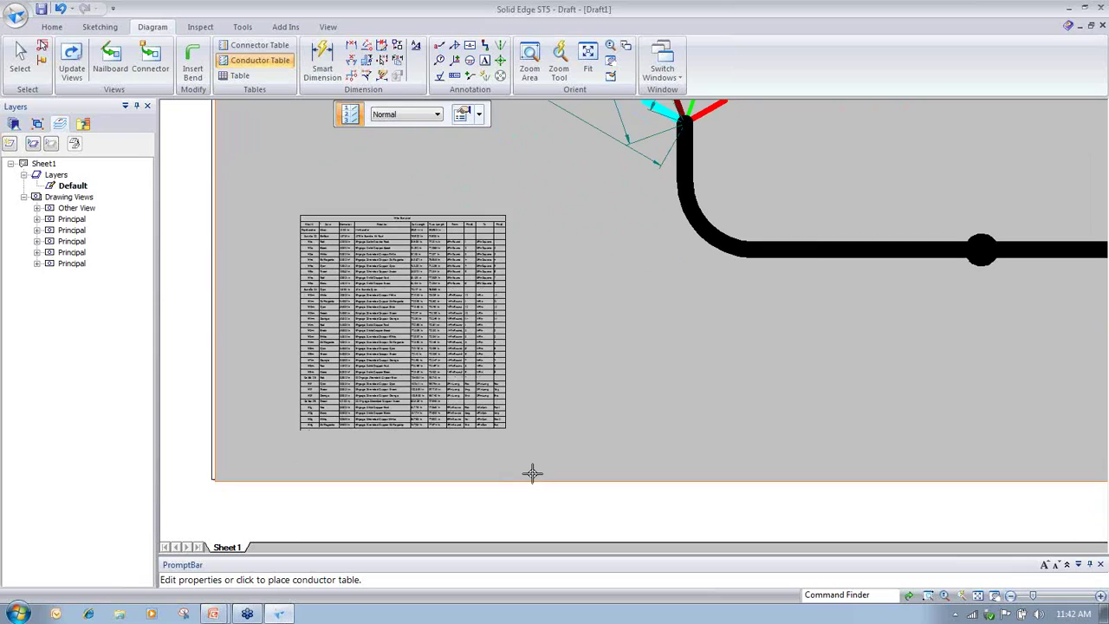
scroll(535, 473, "up", 4)
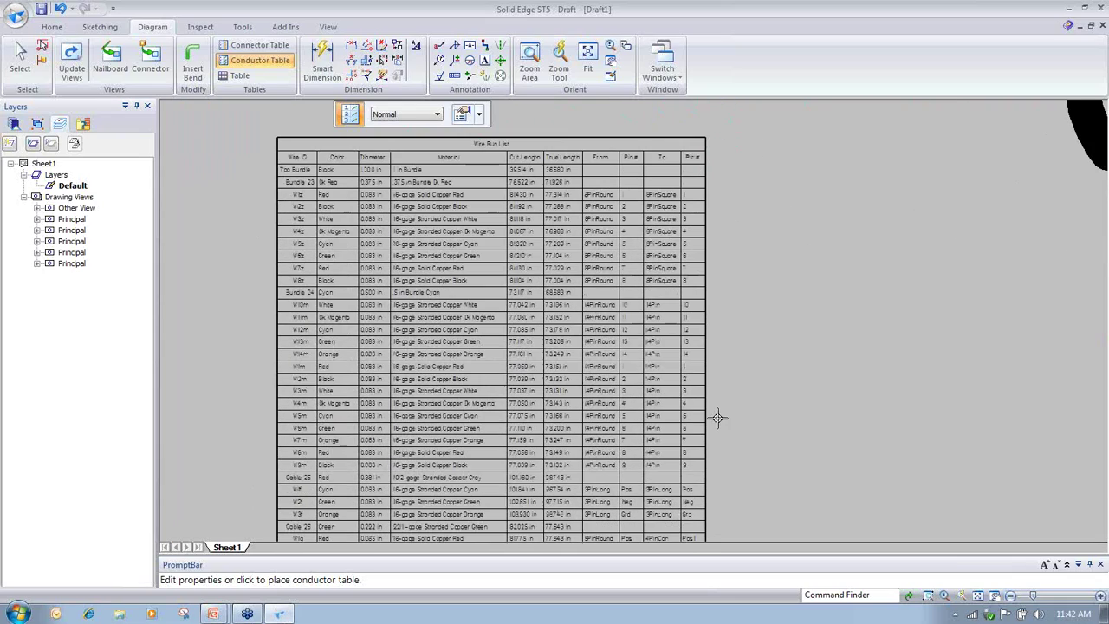
scroll(718, 418, "up", 3)
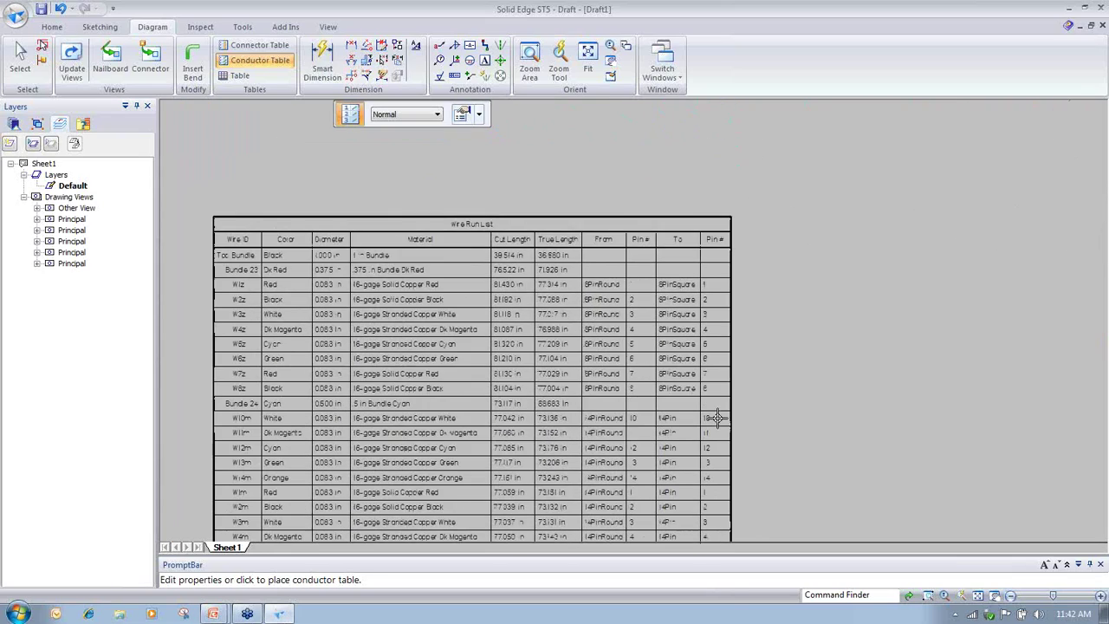
scroll(718, 419, "up", 1)
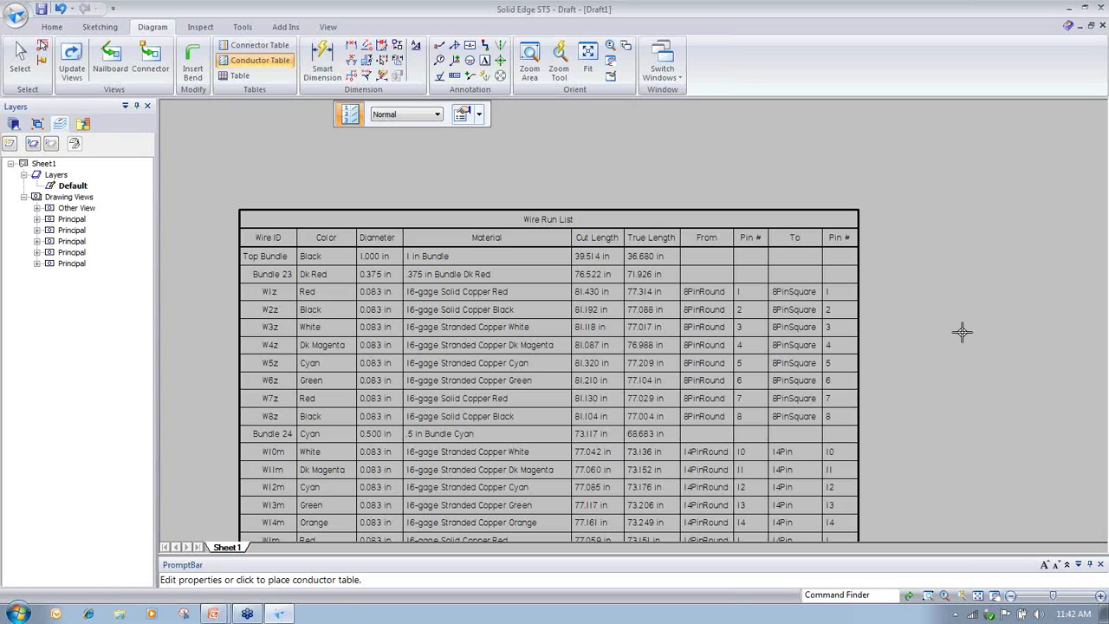
right_click(898, 249)
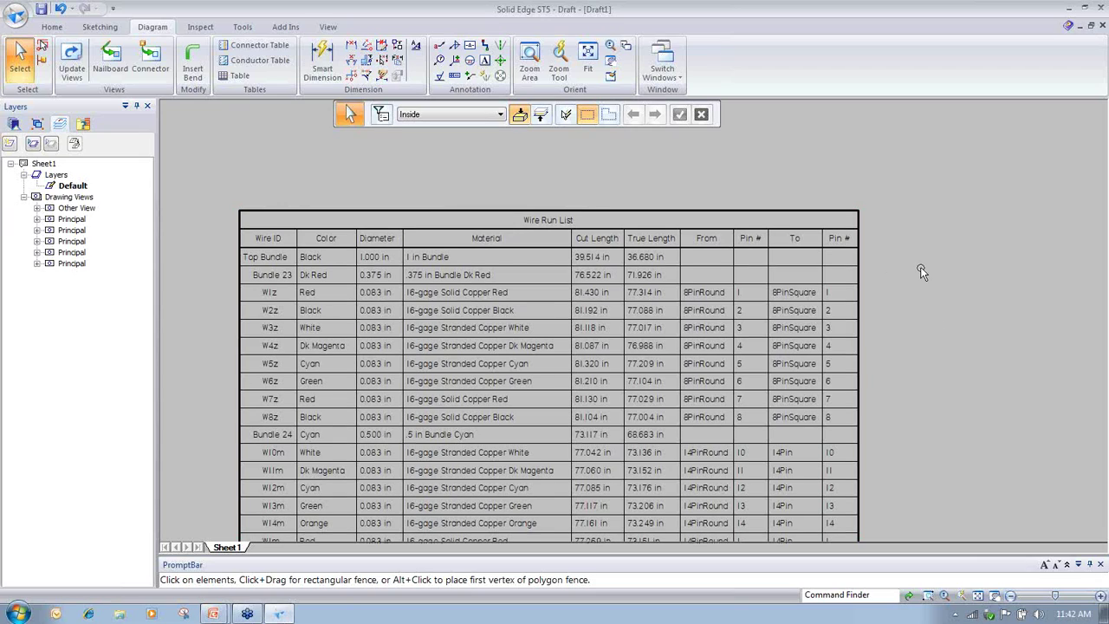
scroll(912, 264, "down", 2)
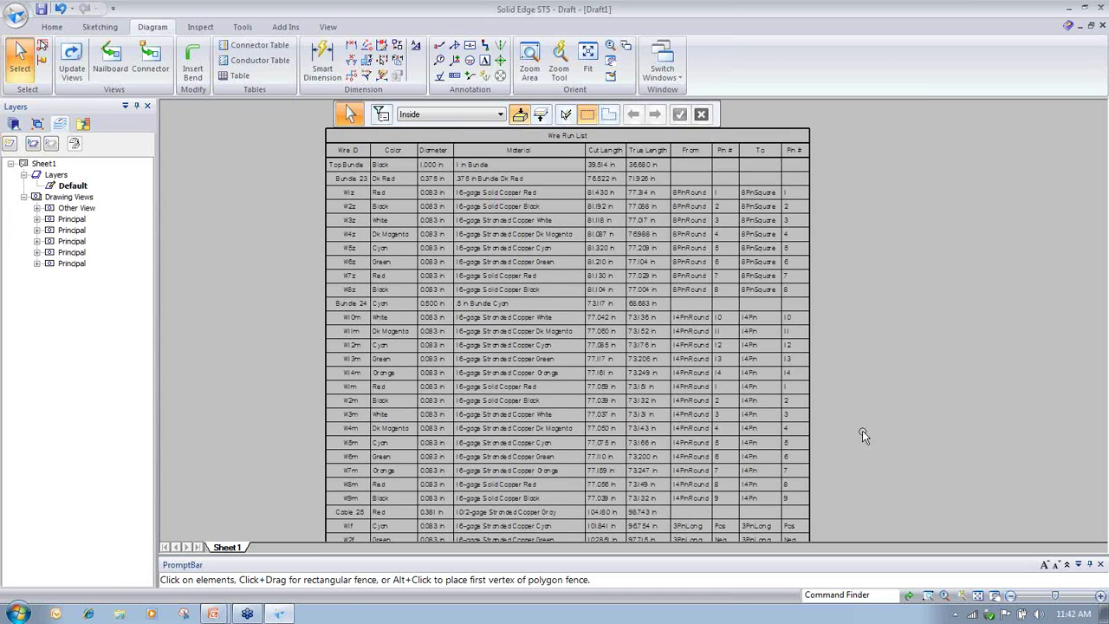
scroll(862, 432, "down", 2)
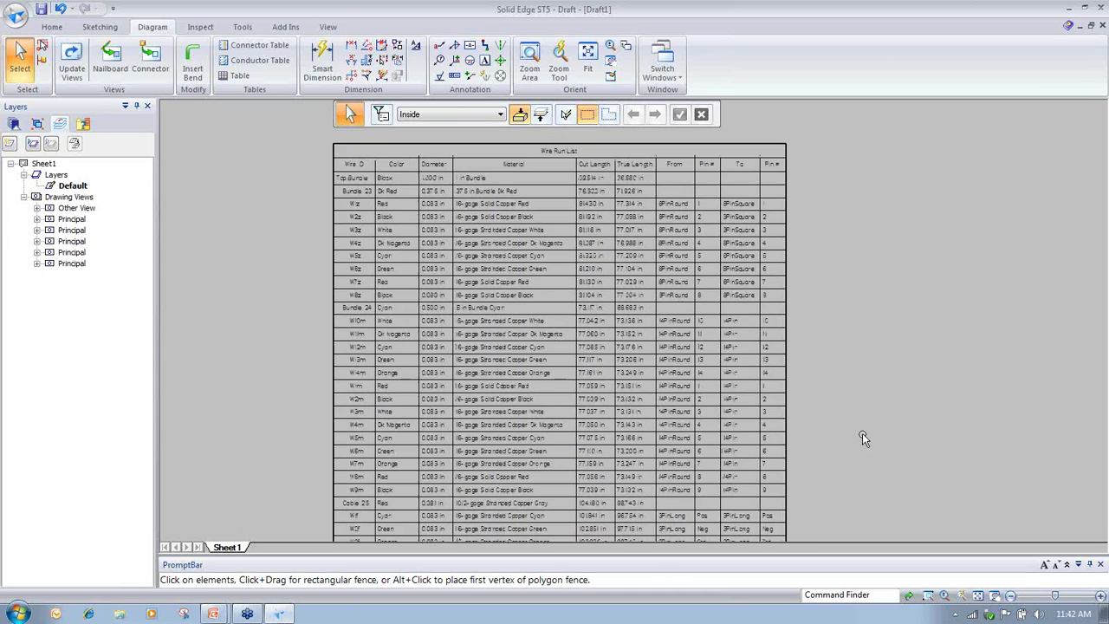
- Review the Wire Run List table's general, location, title, column and data properties
left_click(669, 157)
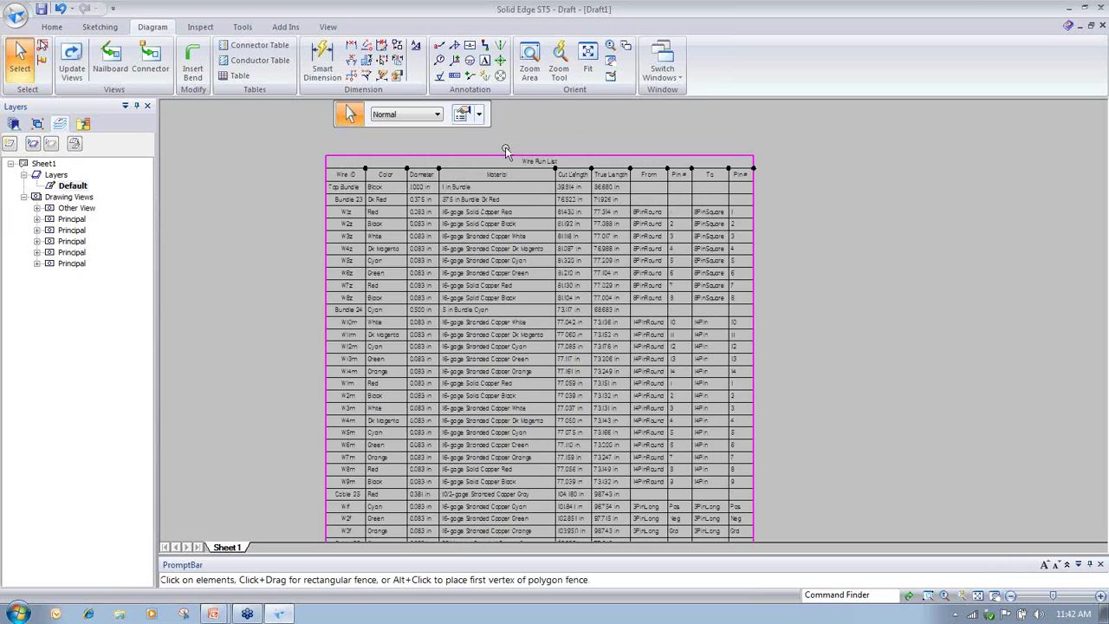
left_click(462, 117)
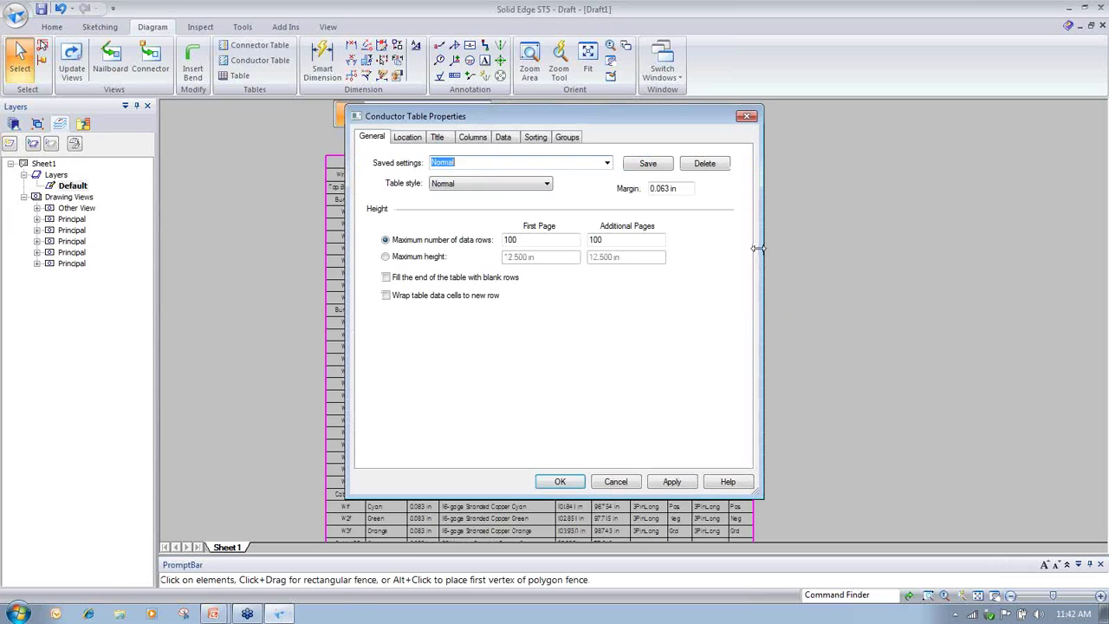
left_click(407, 140)
left_click(437, 138)
left_click(472, 139)
left_click(503, 139)
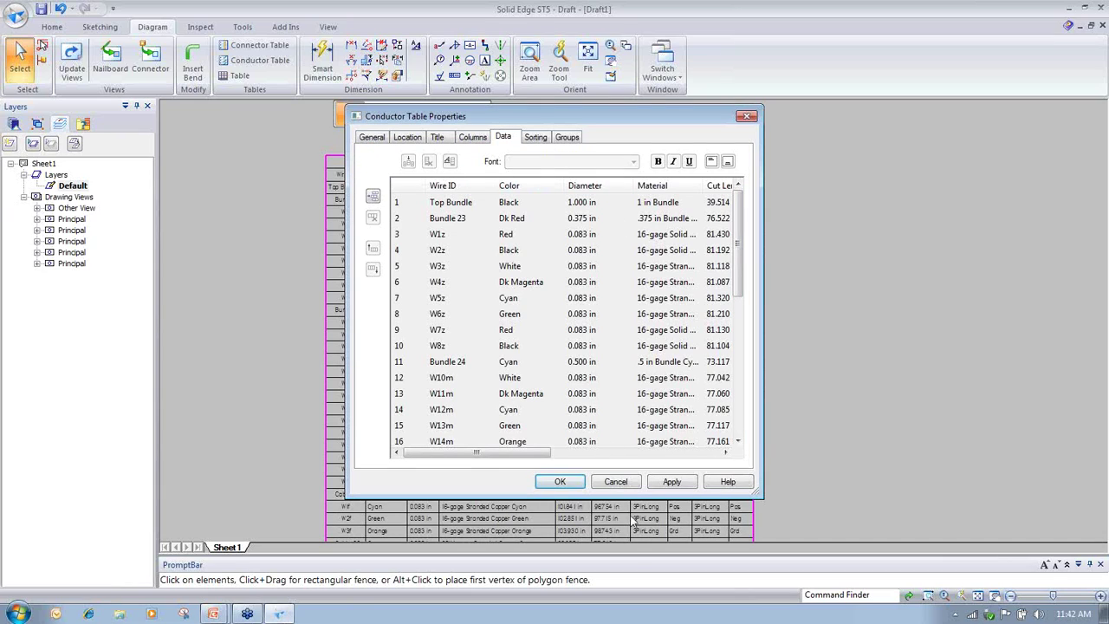
left_click(559, 482)
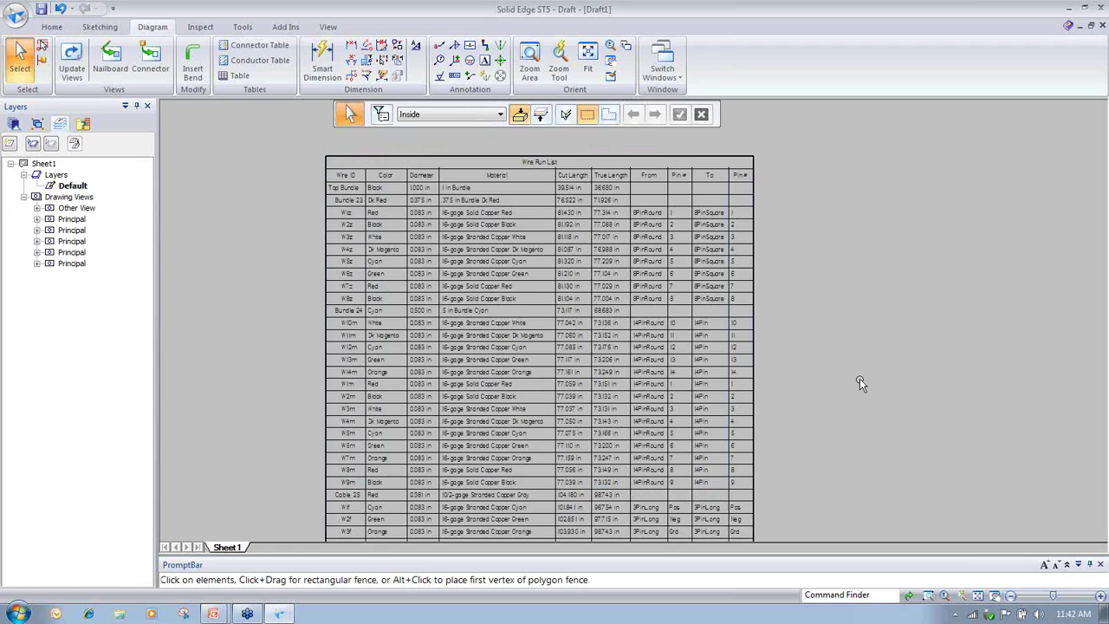
- Fit the whole nailboard drawing sheet in view to check the finished layout
scroll(860, 378, "down", 3)
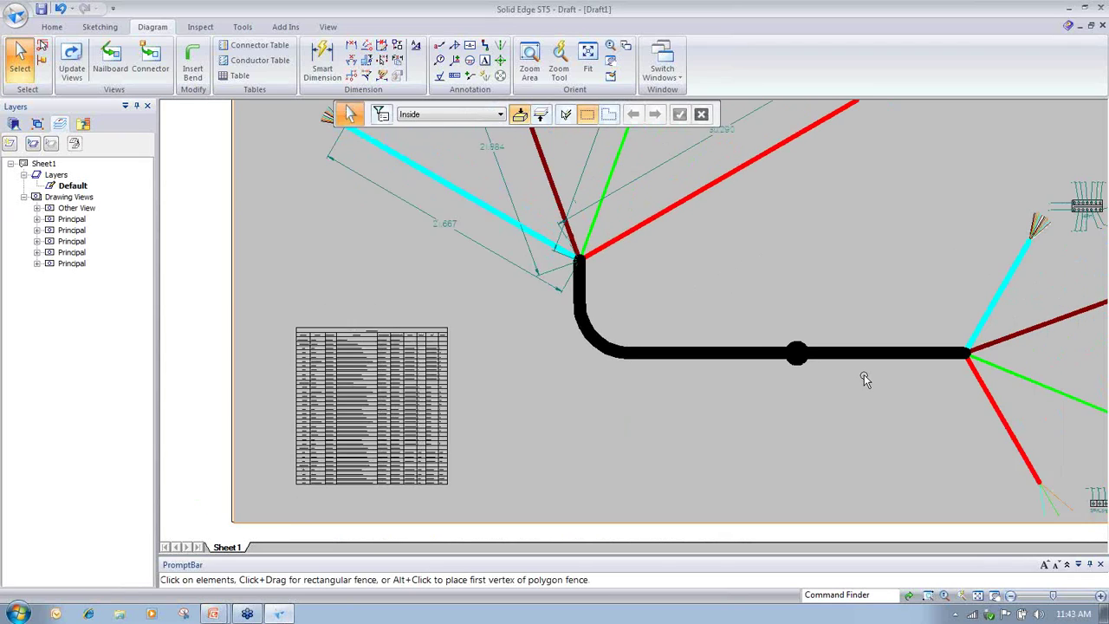
scroll(864, 375, "down", 5)
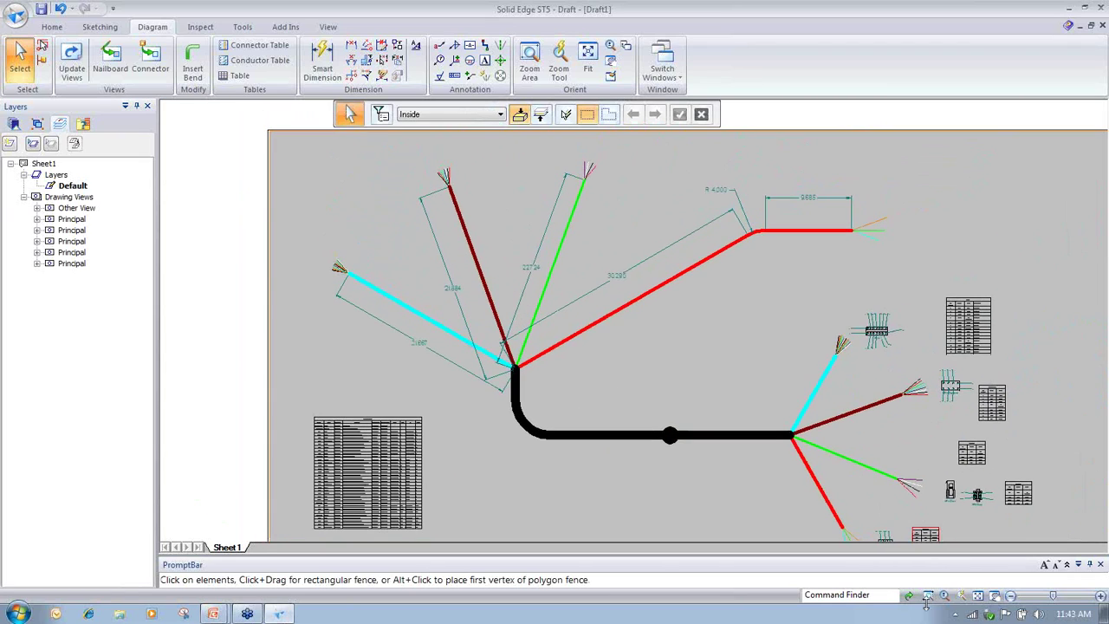
left_click(978, 597)
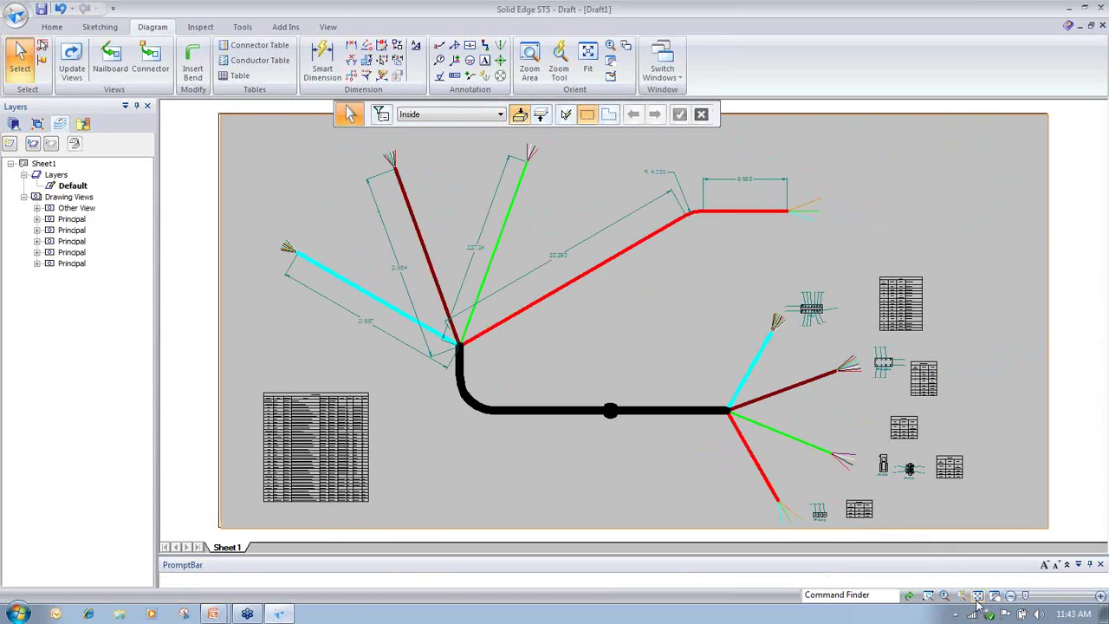